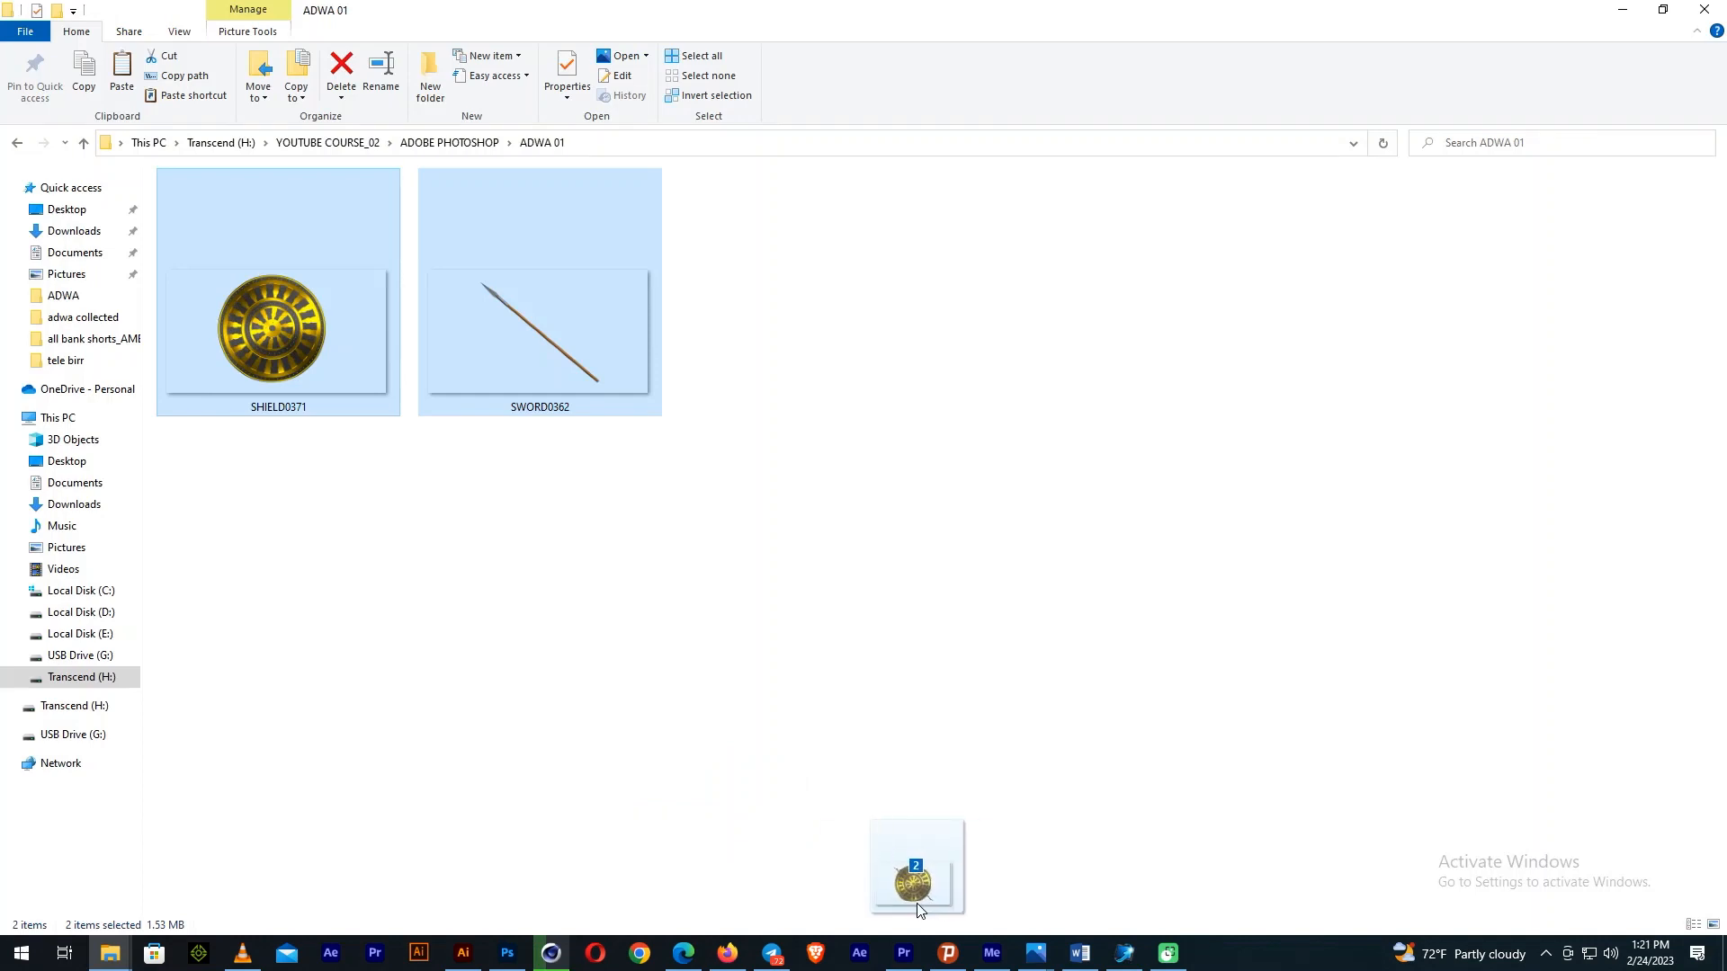
Place the SHIELD0371 and SWORD0362 images in the ADWA POSTER 01 document and scale the shield down around the canvas centre
key("Return")
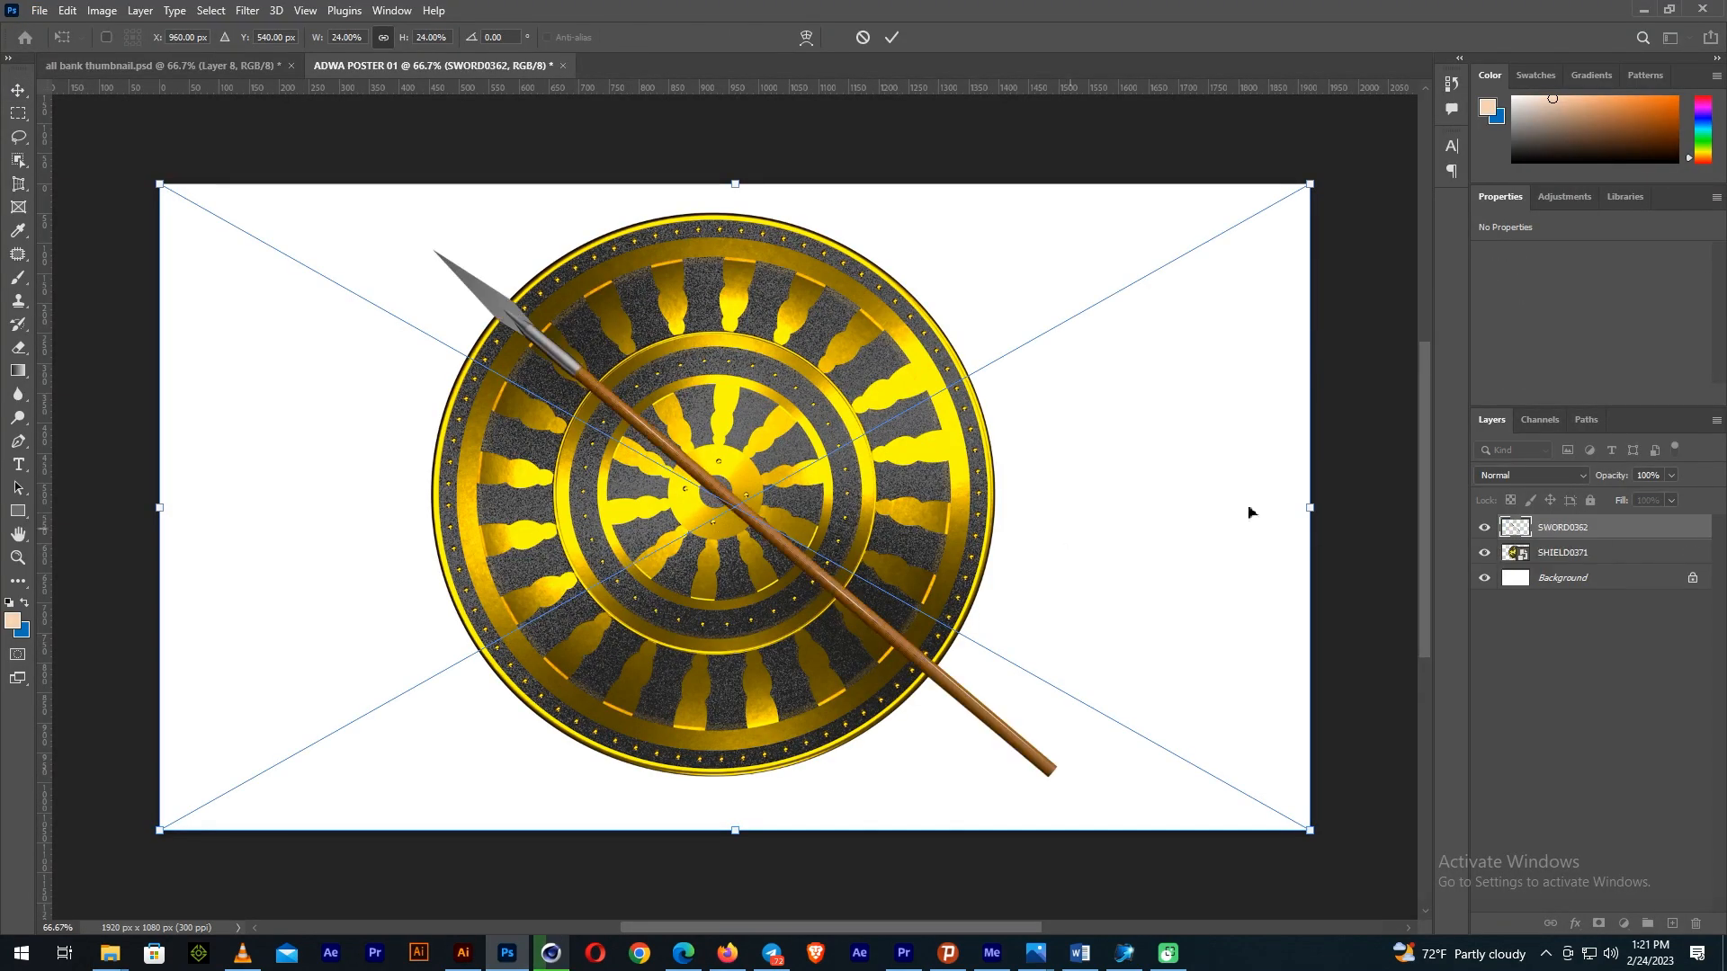
key("Return")
left_click(1583, 553)
key("ctrl+t")
left_click_drag(1309, 184, 1097, 325)
key("Return")
Scale the sword to about 19.97%, rotate it about 8.29° and position it diagonally across the shield's centre
left_click(760, 522)
key("ctrl+t")
left_click_drag(1309, 183, 984, 267)
left_click_drag(433, 466, 627, 413)
left_click_drag(1193, 197, 1199, 224)
left_click_drag(738, 386, 760, 440)
key("Return")
key("ctrl+t")
right_click(1181, 547)
left_click(1256, 871)
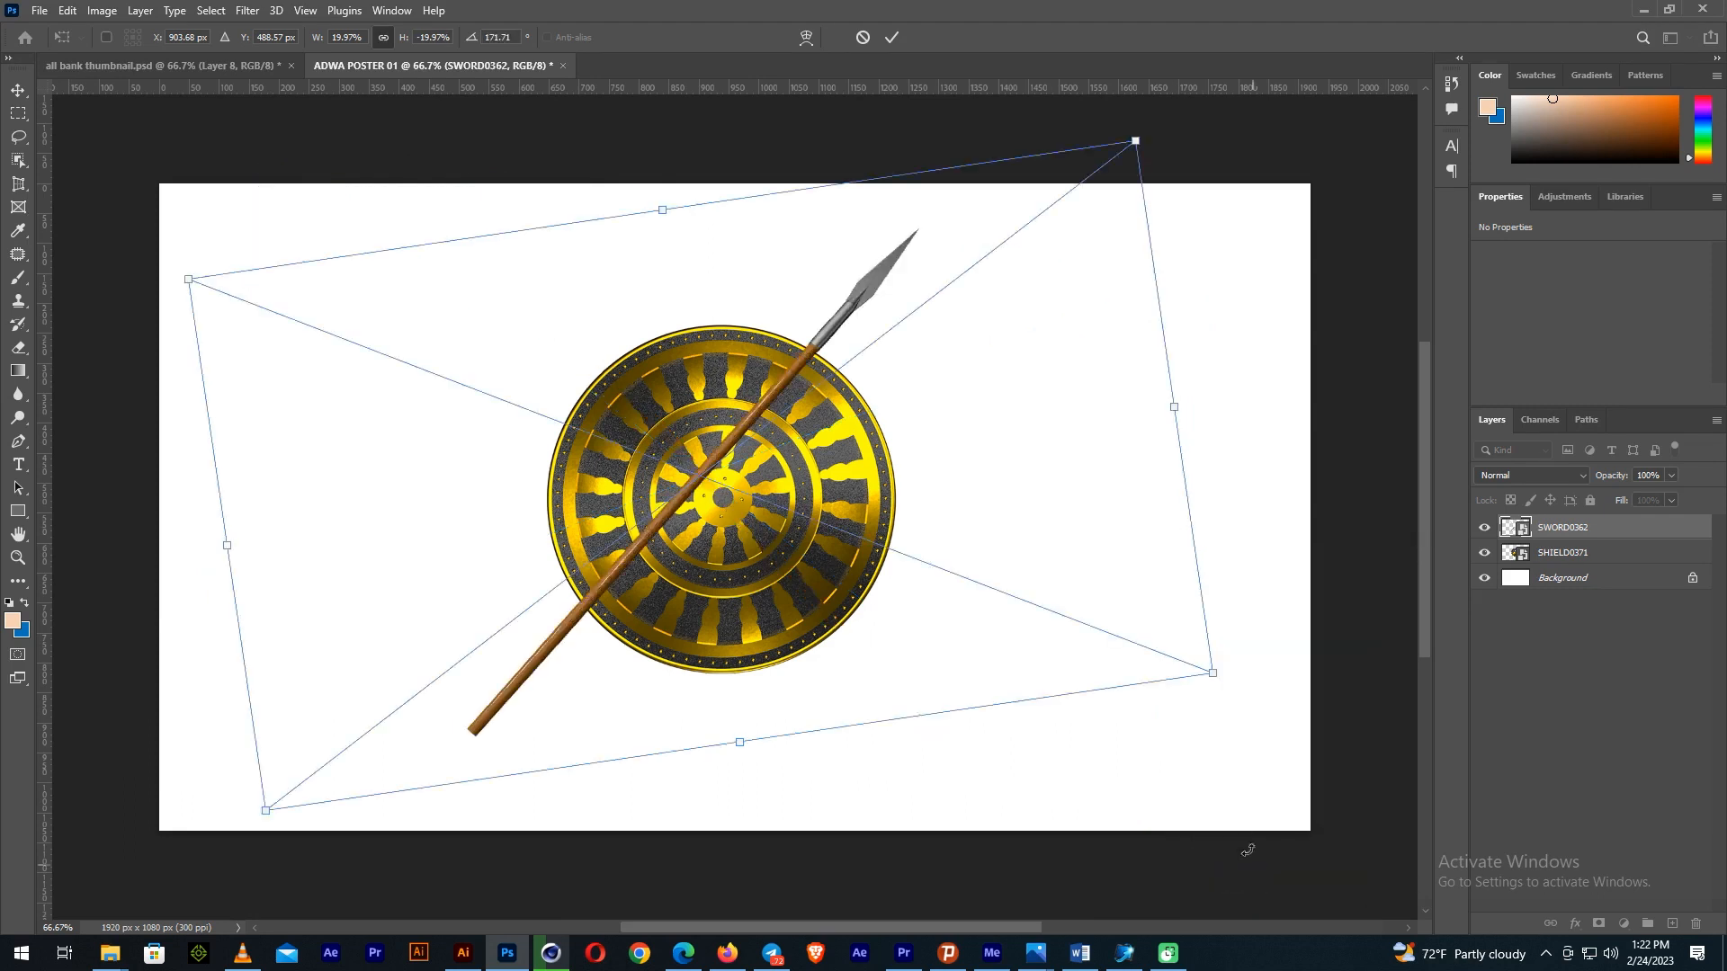
left_click(862, 37)
Duplicate the sword, flip the copy horizontally and shift it so both swords cross over the shield's centre
key("ctrl+j")
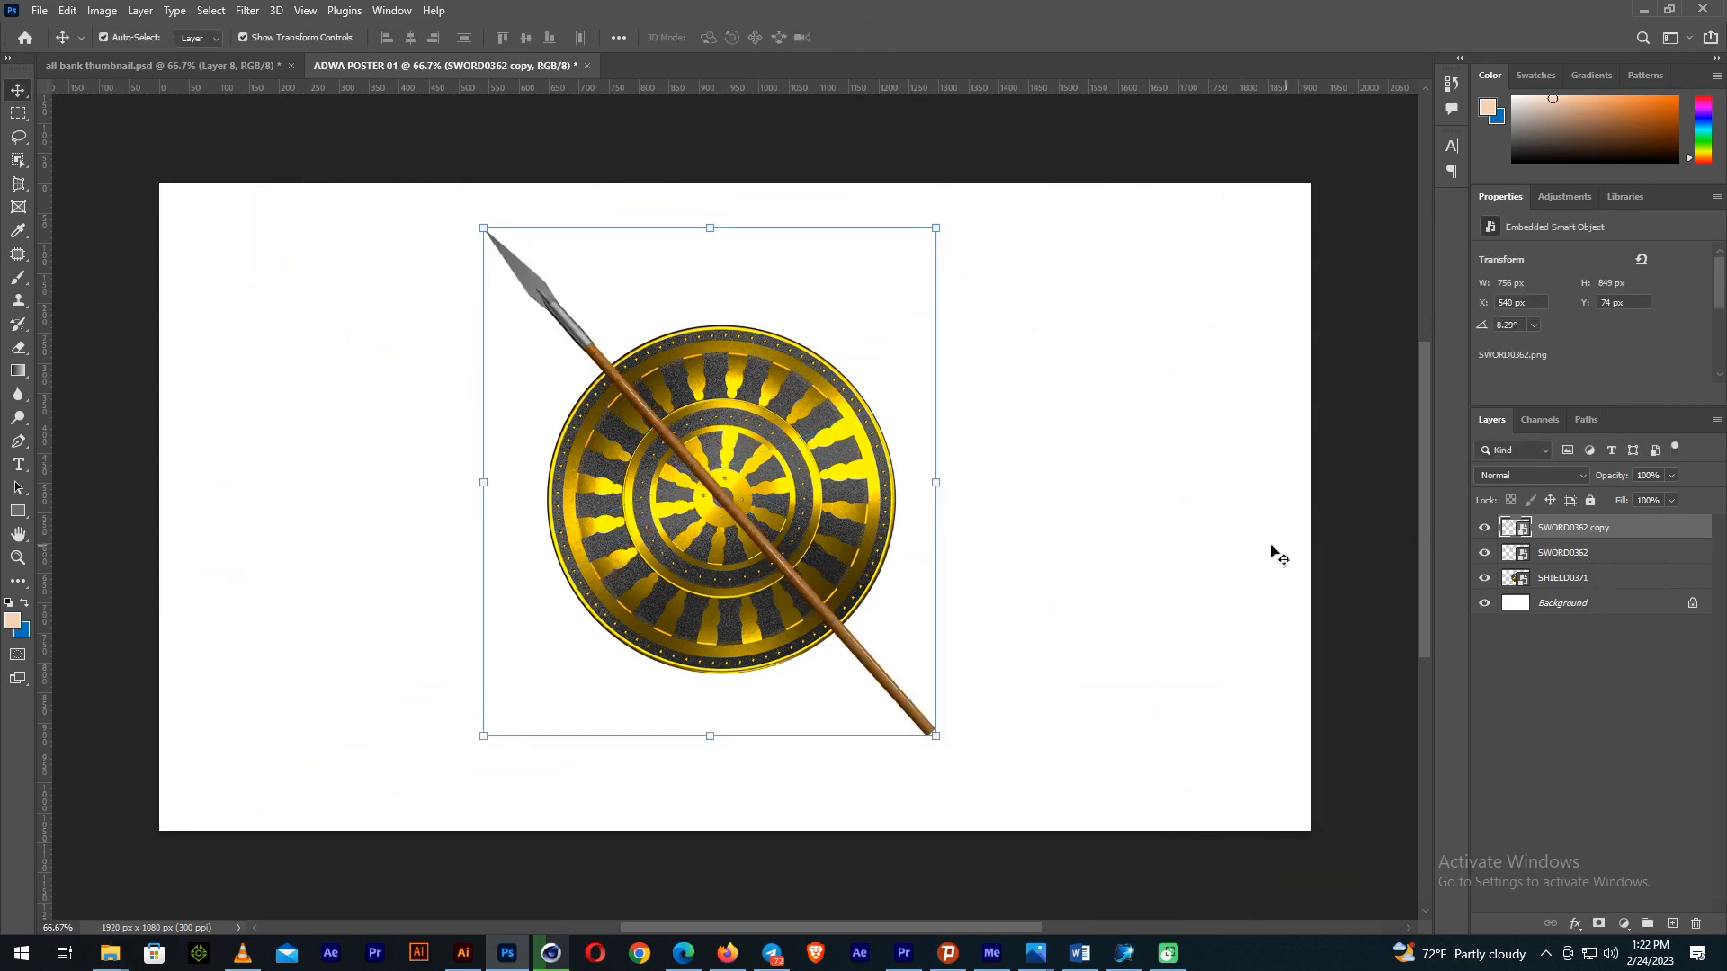
key("ctrl+t")
right_click(1172, 542)
left_click(1210, 873)
left_click_drag(789, 386, 818, 401)
left_click(899, 37)
Stack both sword layers beneath the shield and group the three layers
left_click(1592, 553, "shift")
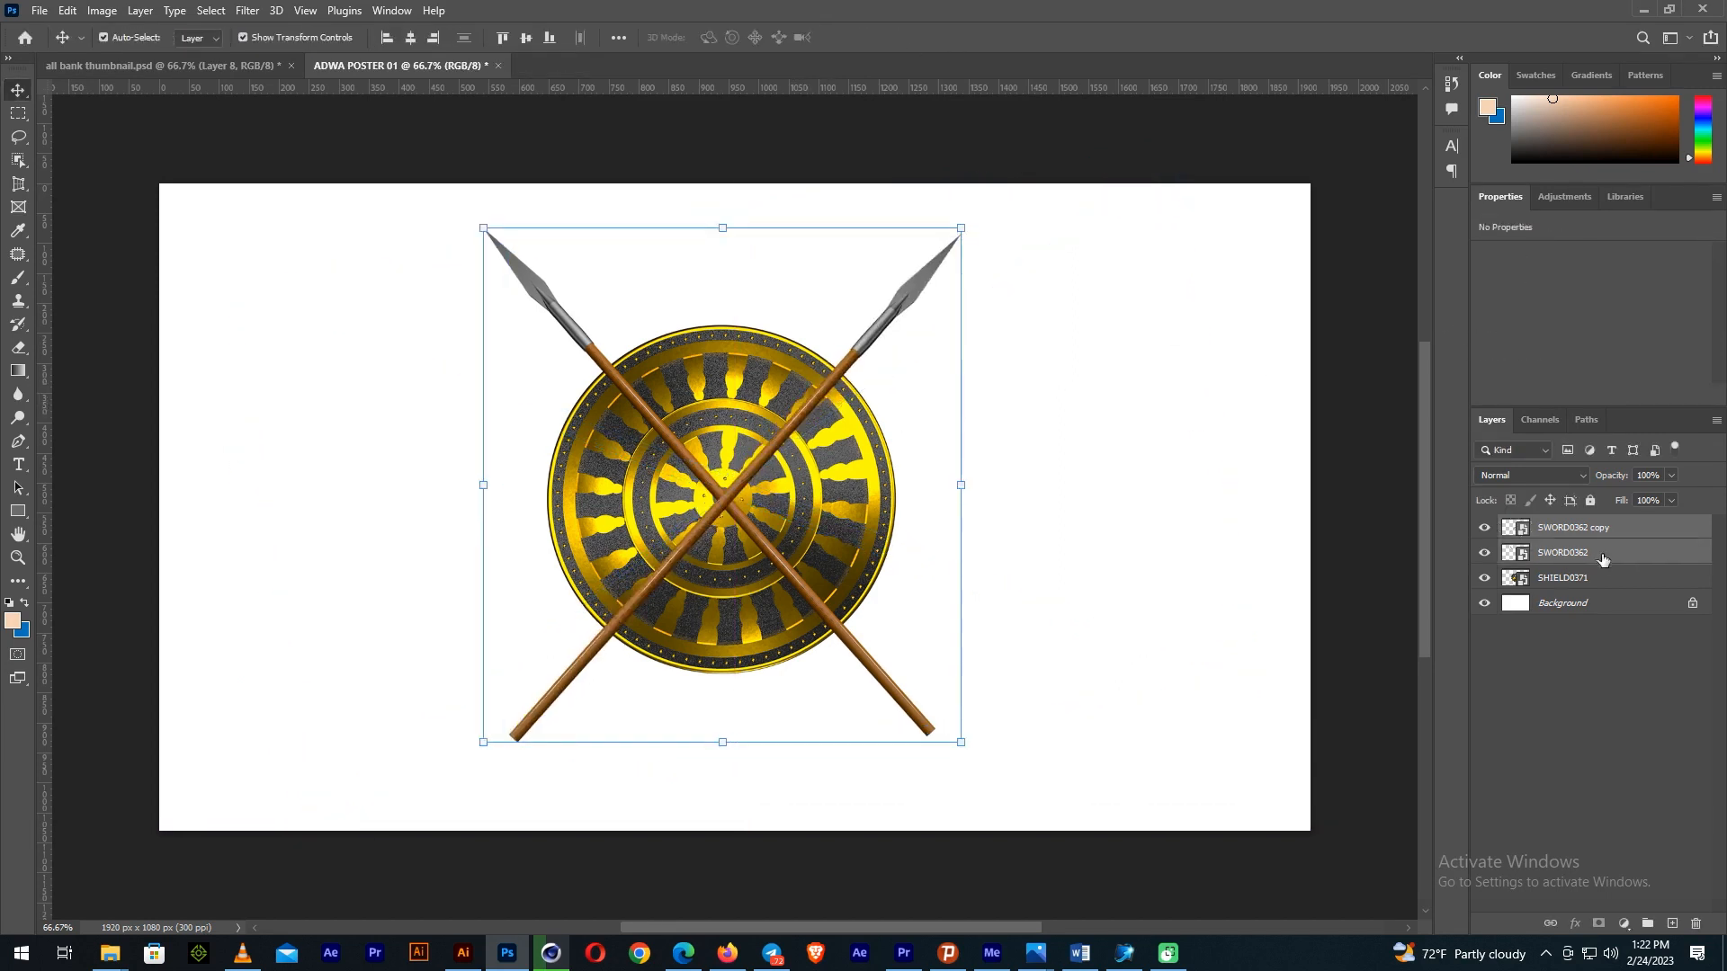
left_click_drag(1592, 552, 1597, 589)
left_click(1594, 539, "shift")
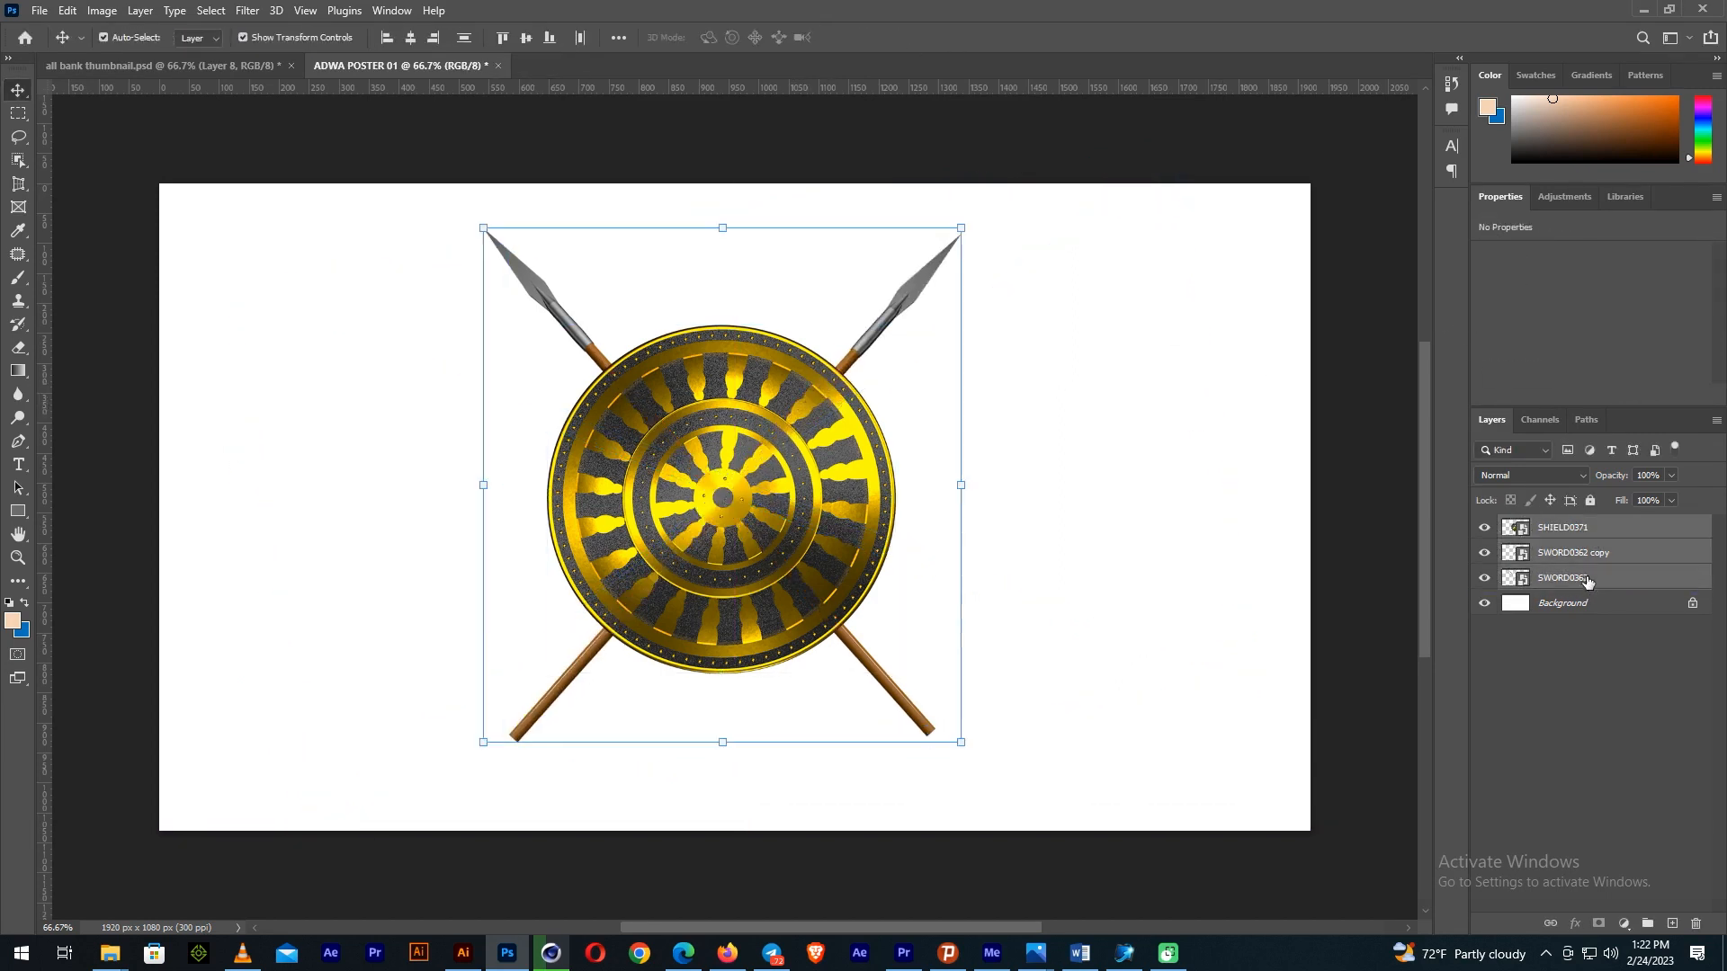
key("ctrl+g")
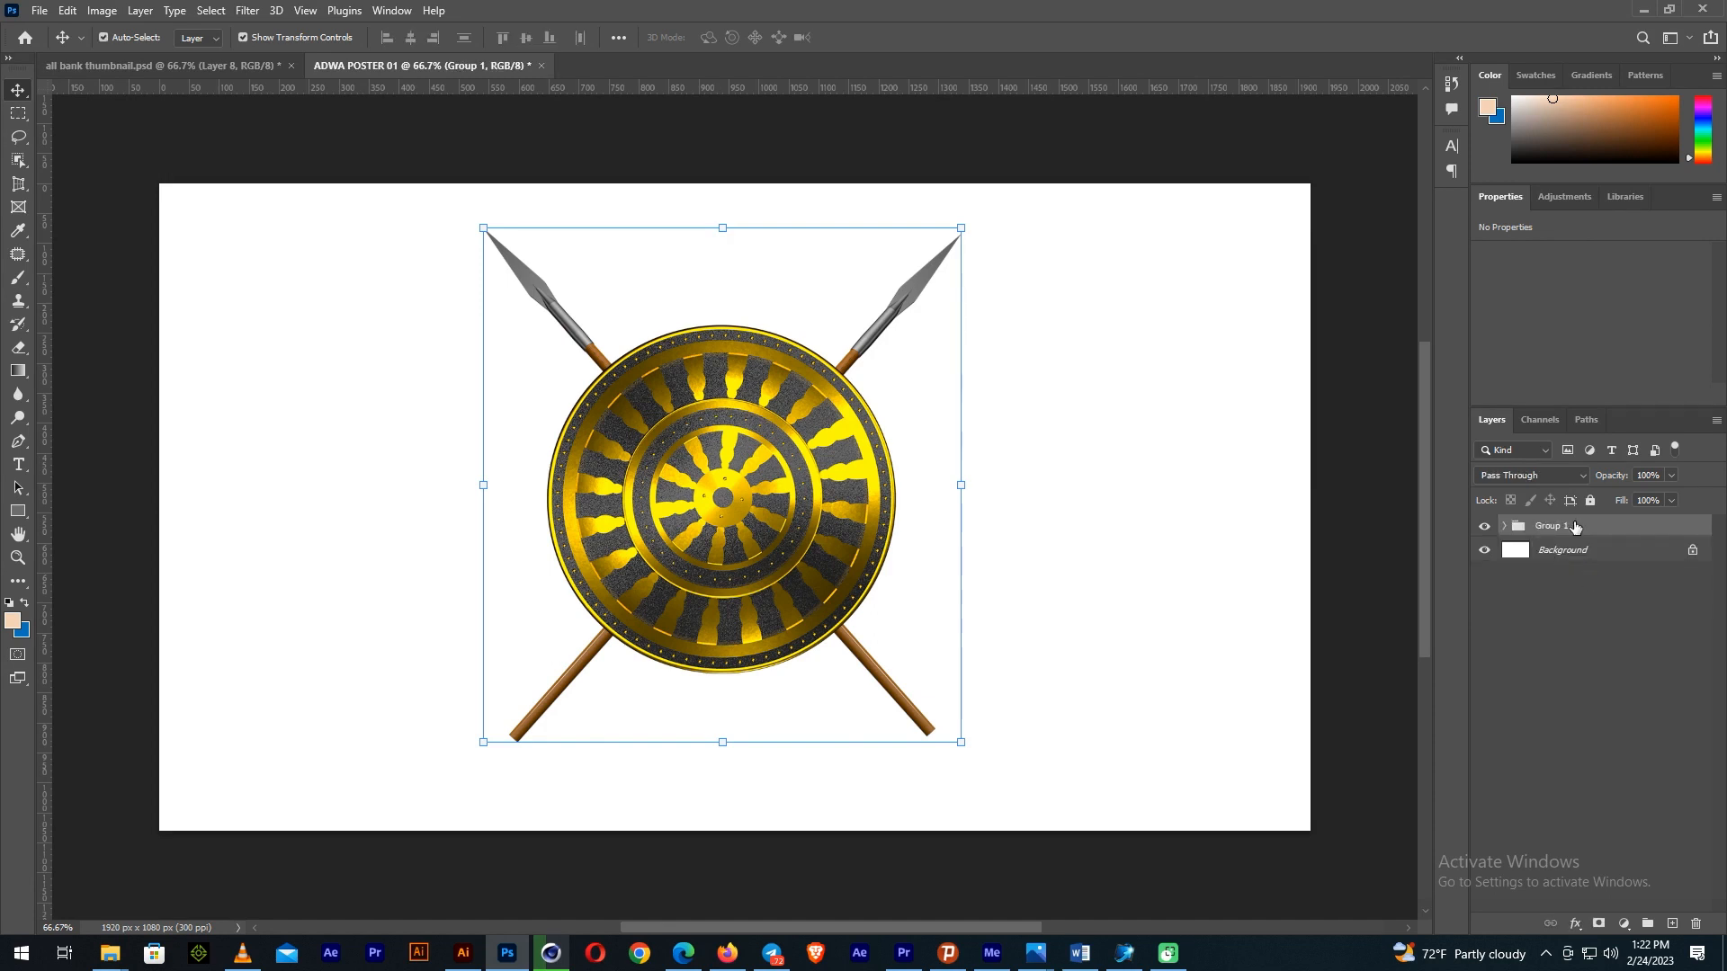
Try to scale the shield-and-swords group down and move it upward, and undo the transform
left_click_drag(963, 225, 879, 305)
left_click_drag(774, 519, 785, 432)
key("Return")
key("ctrl+z")
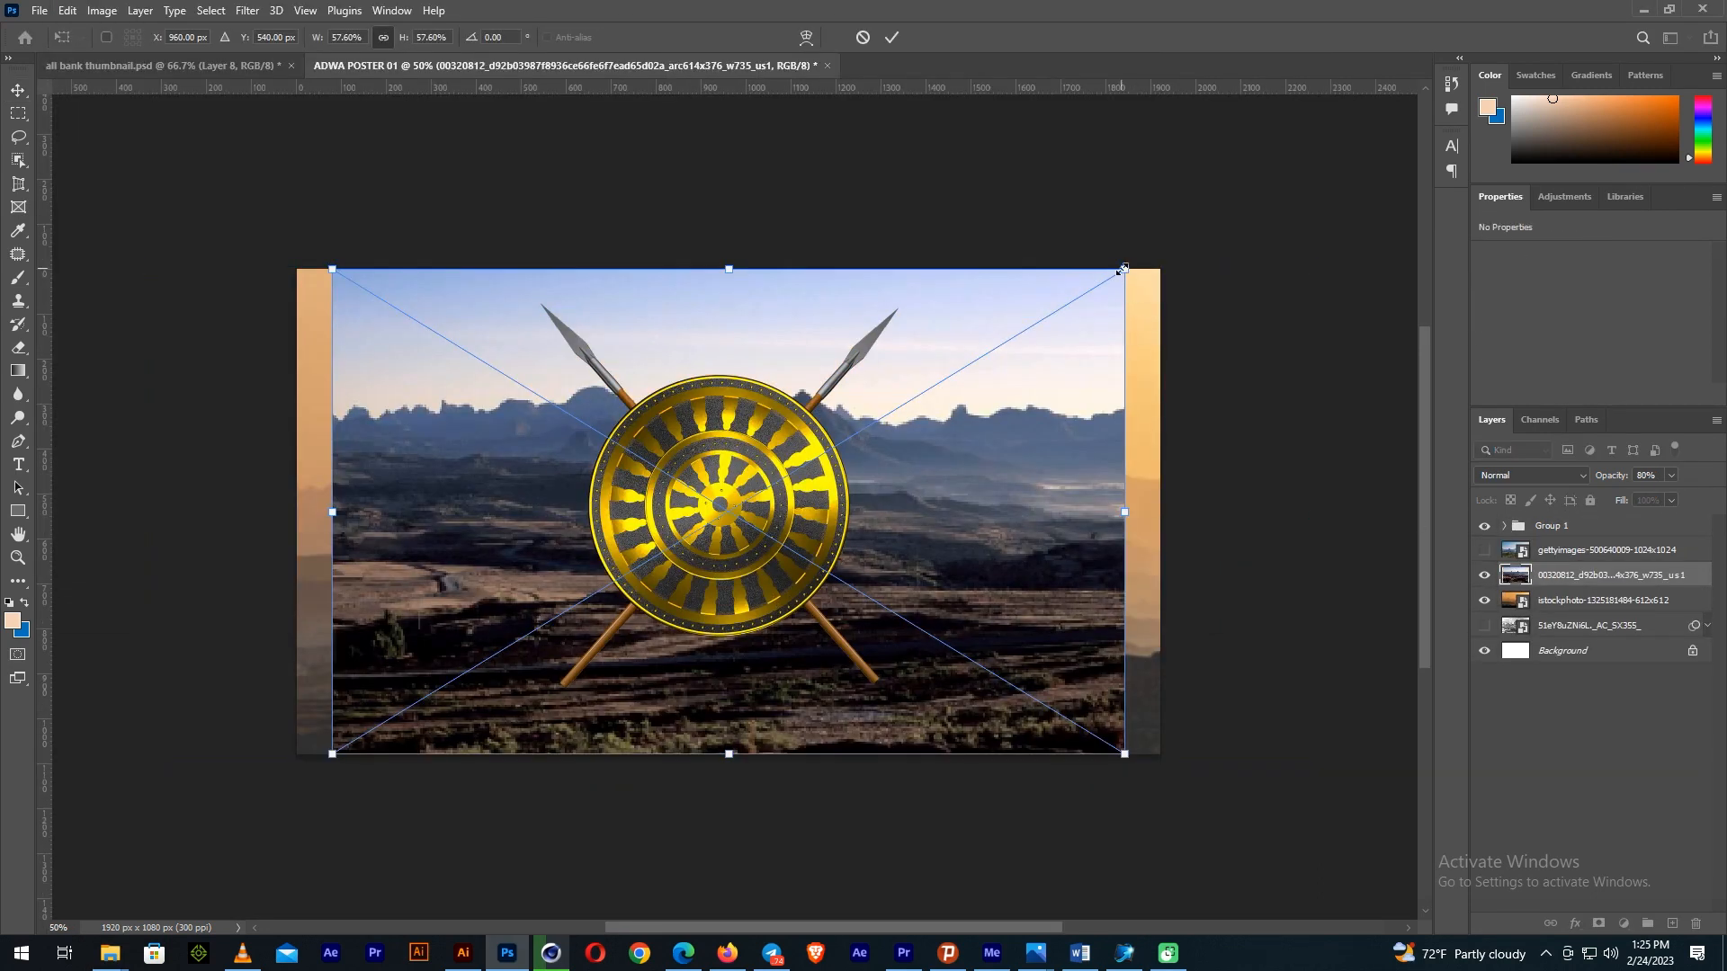
Enlarge the mountain landscape image to about 64.36% and centre it horizontally so it covers the whole canvas
left_click_drag(1122, 269, 1167, 261)
left_click_drag(940, 352, 943, 374)
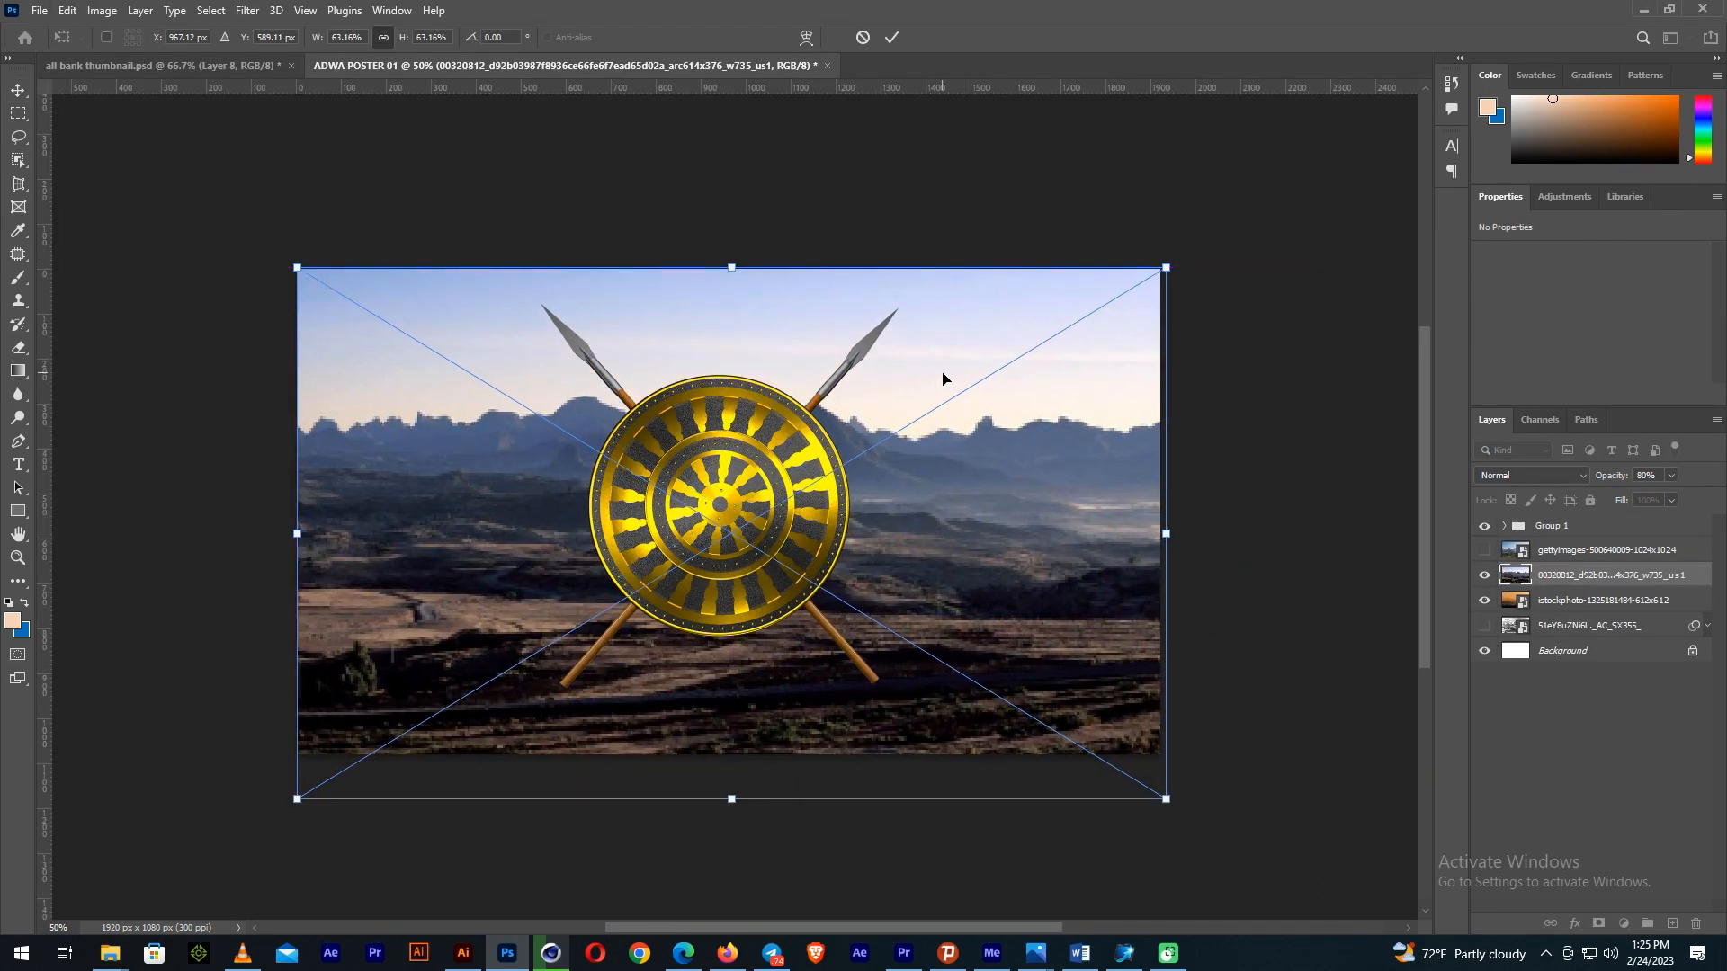
key("Return")
left_click_drag(1158, 795, 1163, 806)
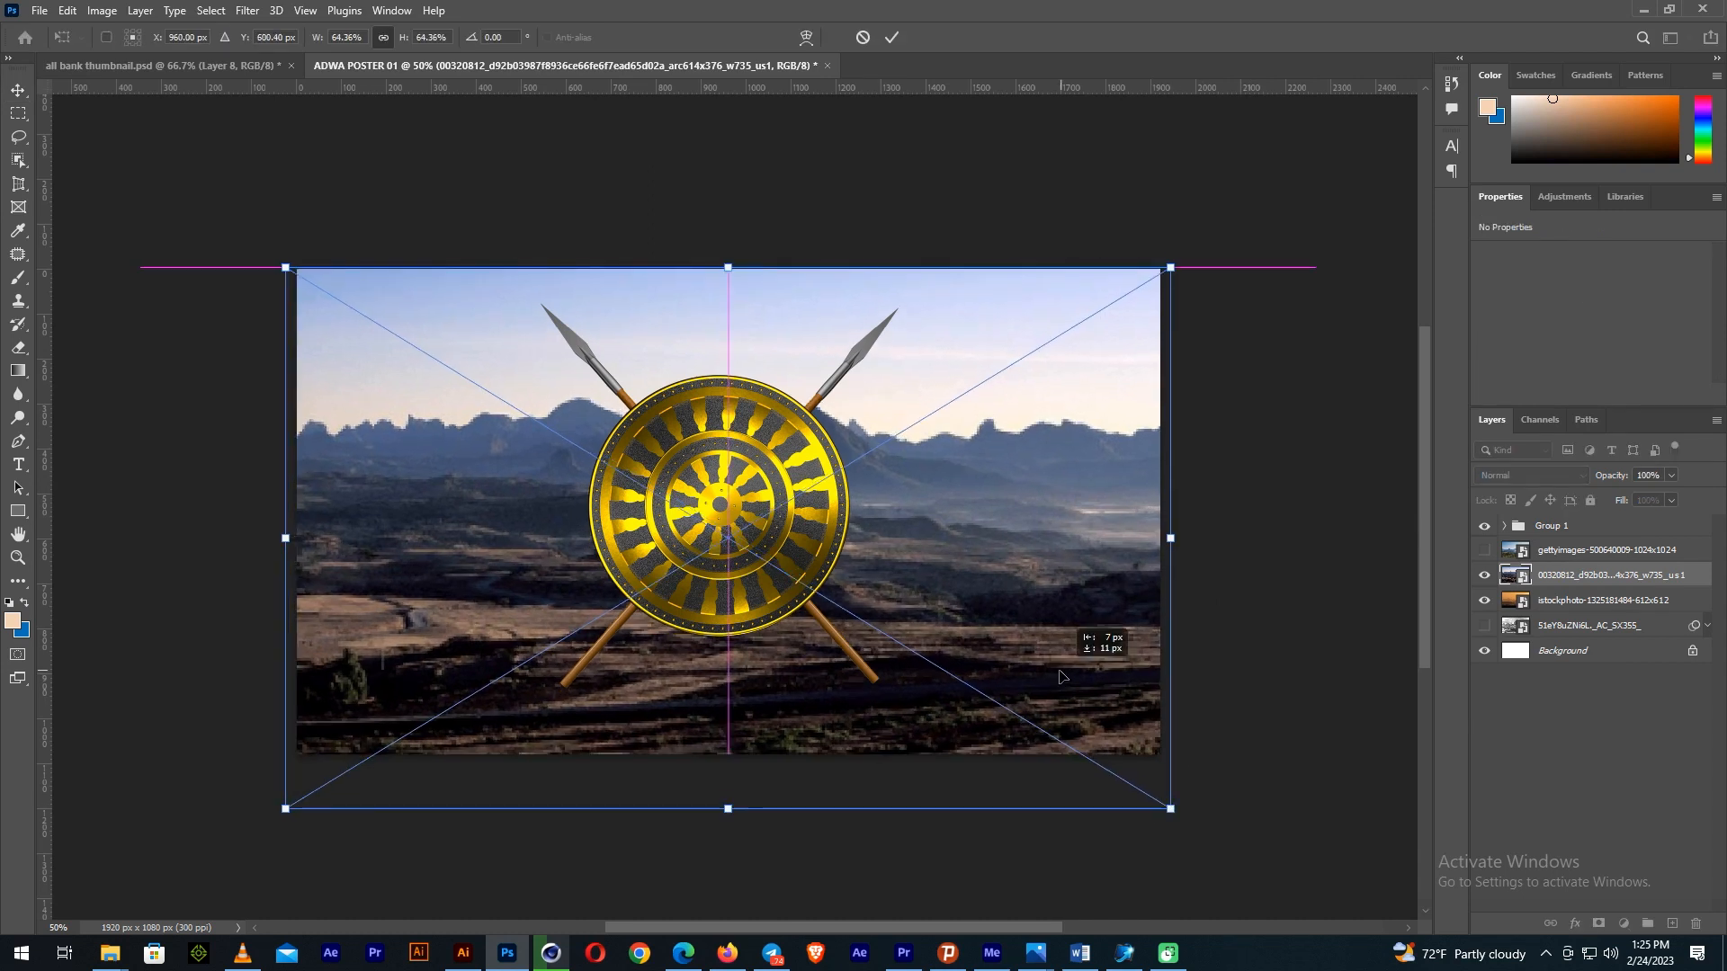
key("Return")
Hide the istockphoto layer, move the mountain landscape above the gettyimages layer, and group the three unused background images beneath it
left_click(1485, 600)
left_click_drag(1529, 576, 1540, 540)
left_click(1561, 577)
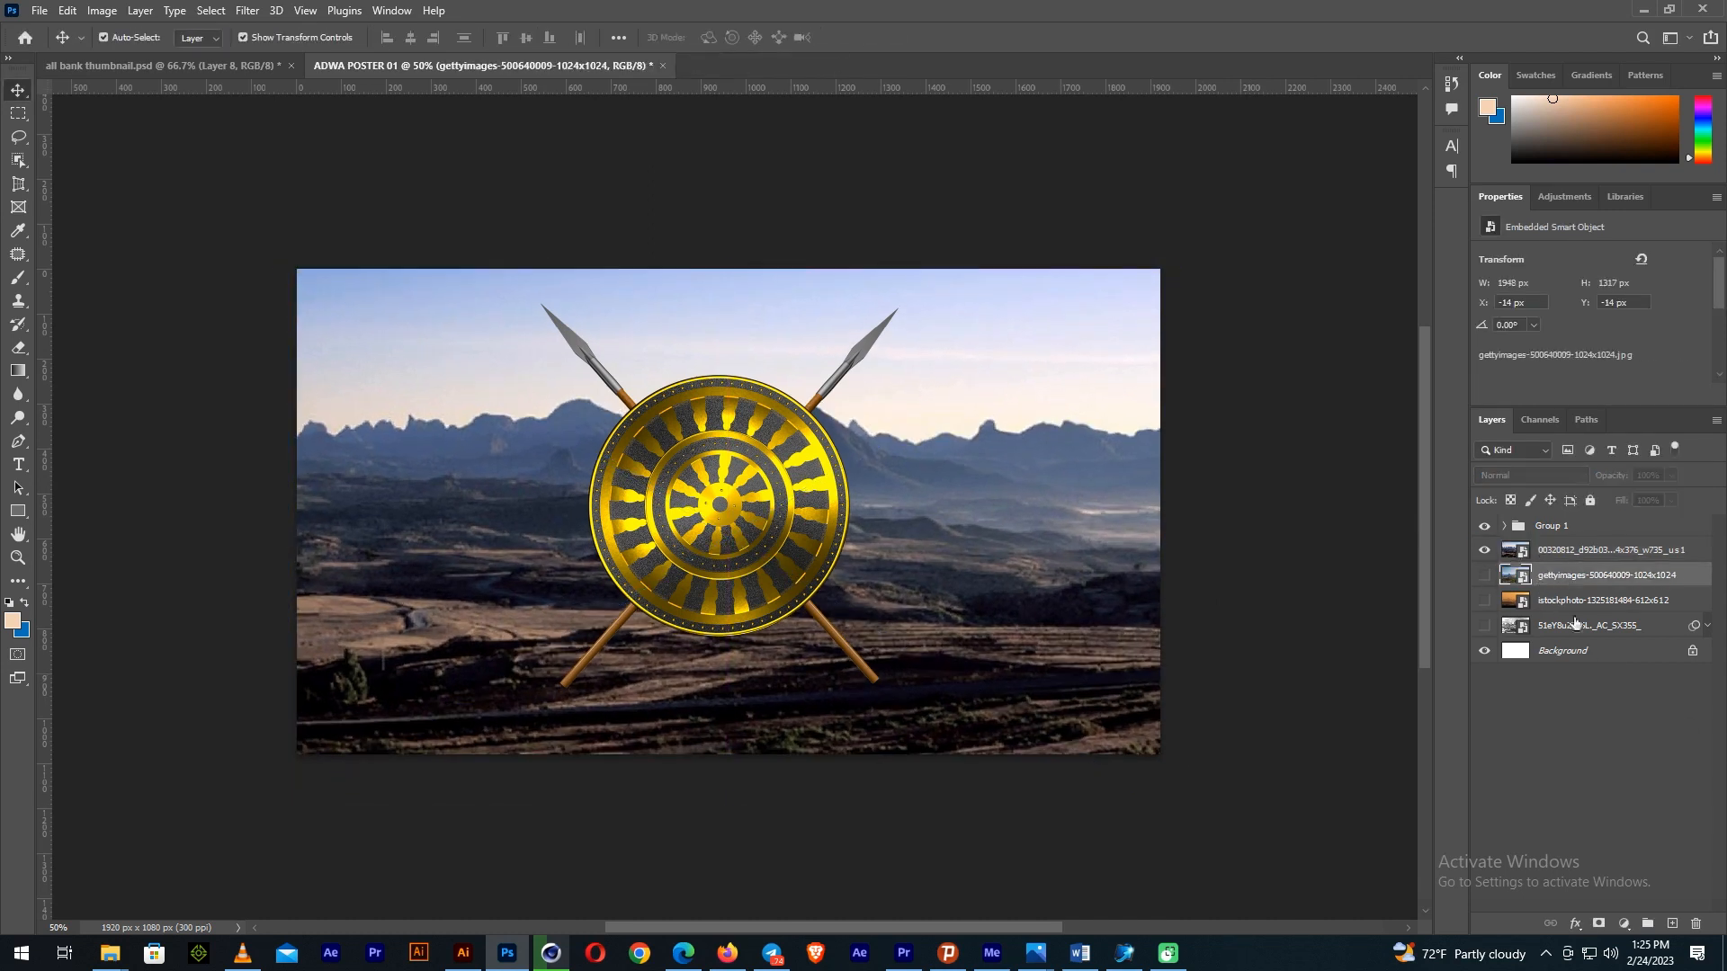
left_click(1576, 625, "shift")
key("ctrl+g")
Hide both sword layers inside Group 1 and move the shield lower over the landscape
left_click(1553, 529)
left_click(1504, 526)
left_click(1577, 551)
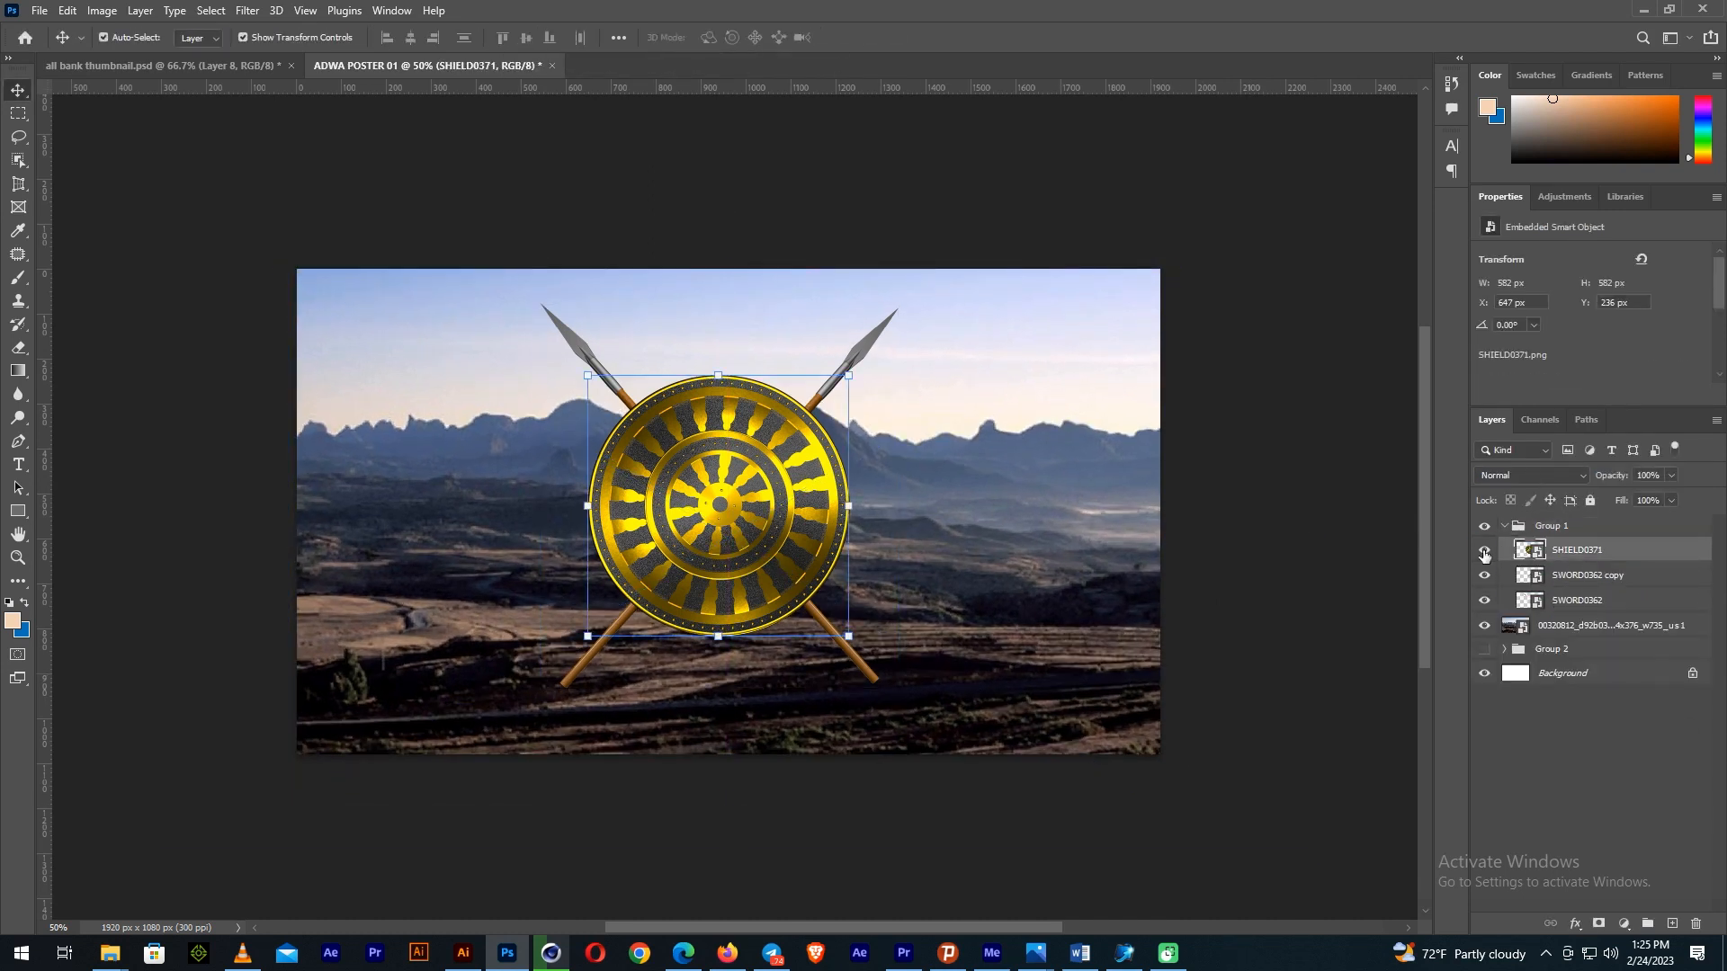
left_click(1485, 600)
left_click_drag(754, 471, 750, 530)
Create a new layer with an orange colour label directly above the mountain landscape layer
left_click(1583, 625)
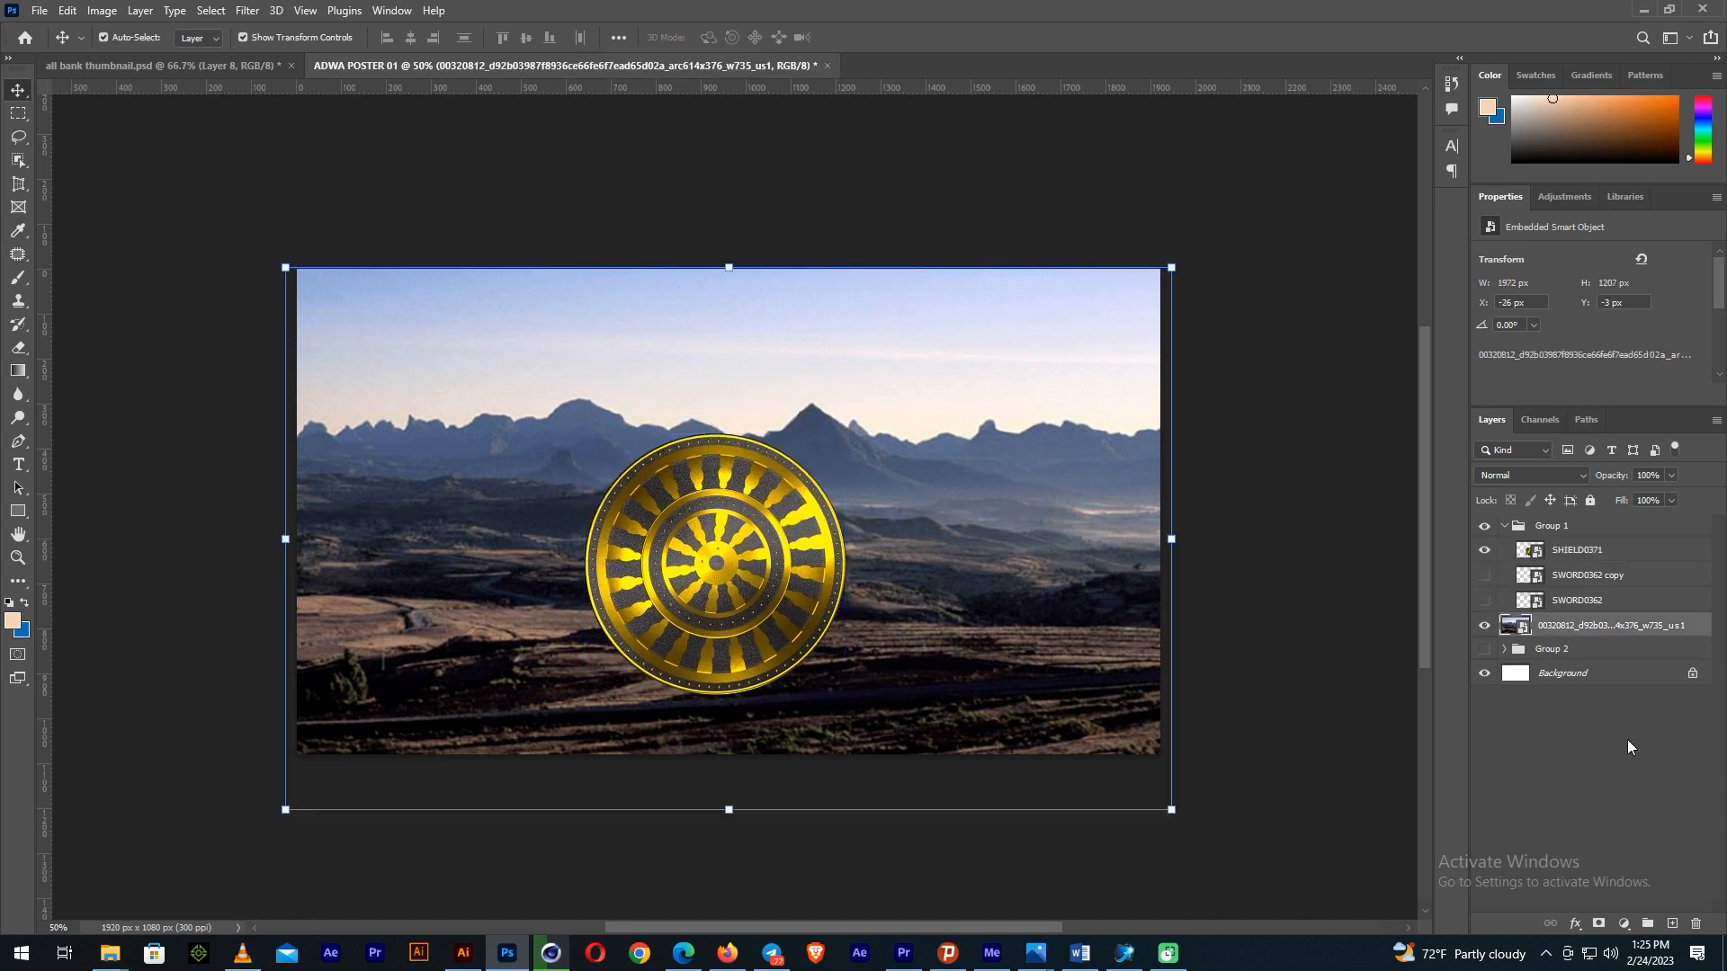
left_click(139, 10)
mouse_move(180, 27)
left_click(346, 27)
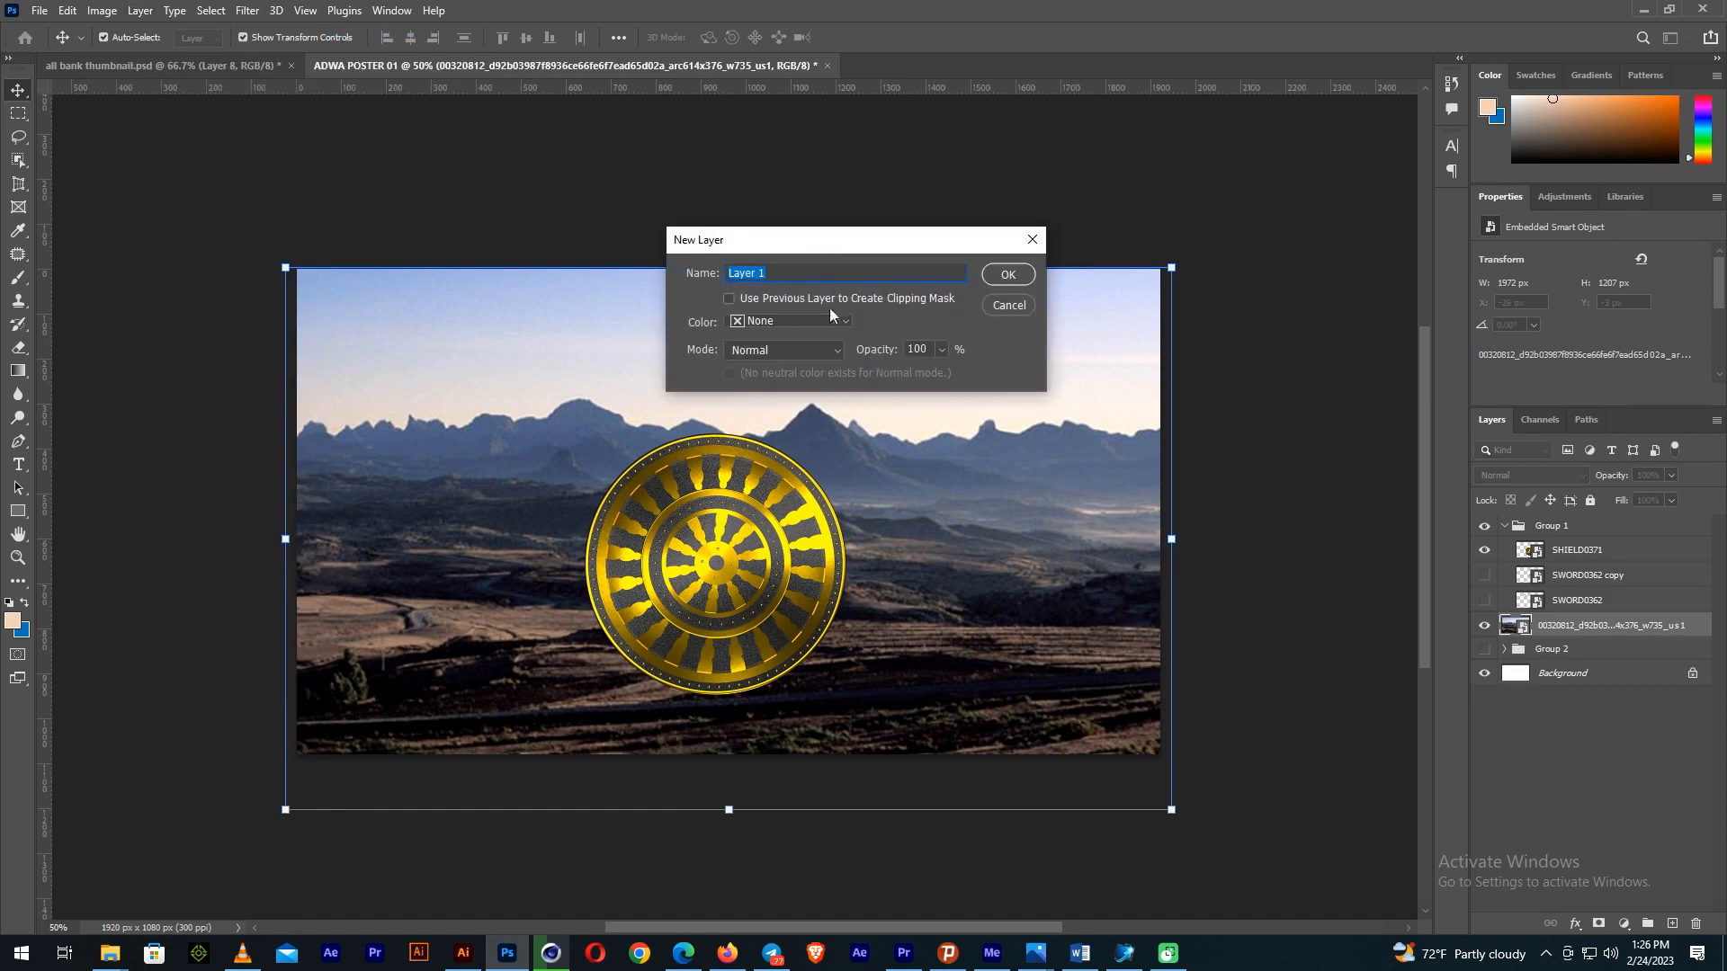
left_click(793, 324)
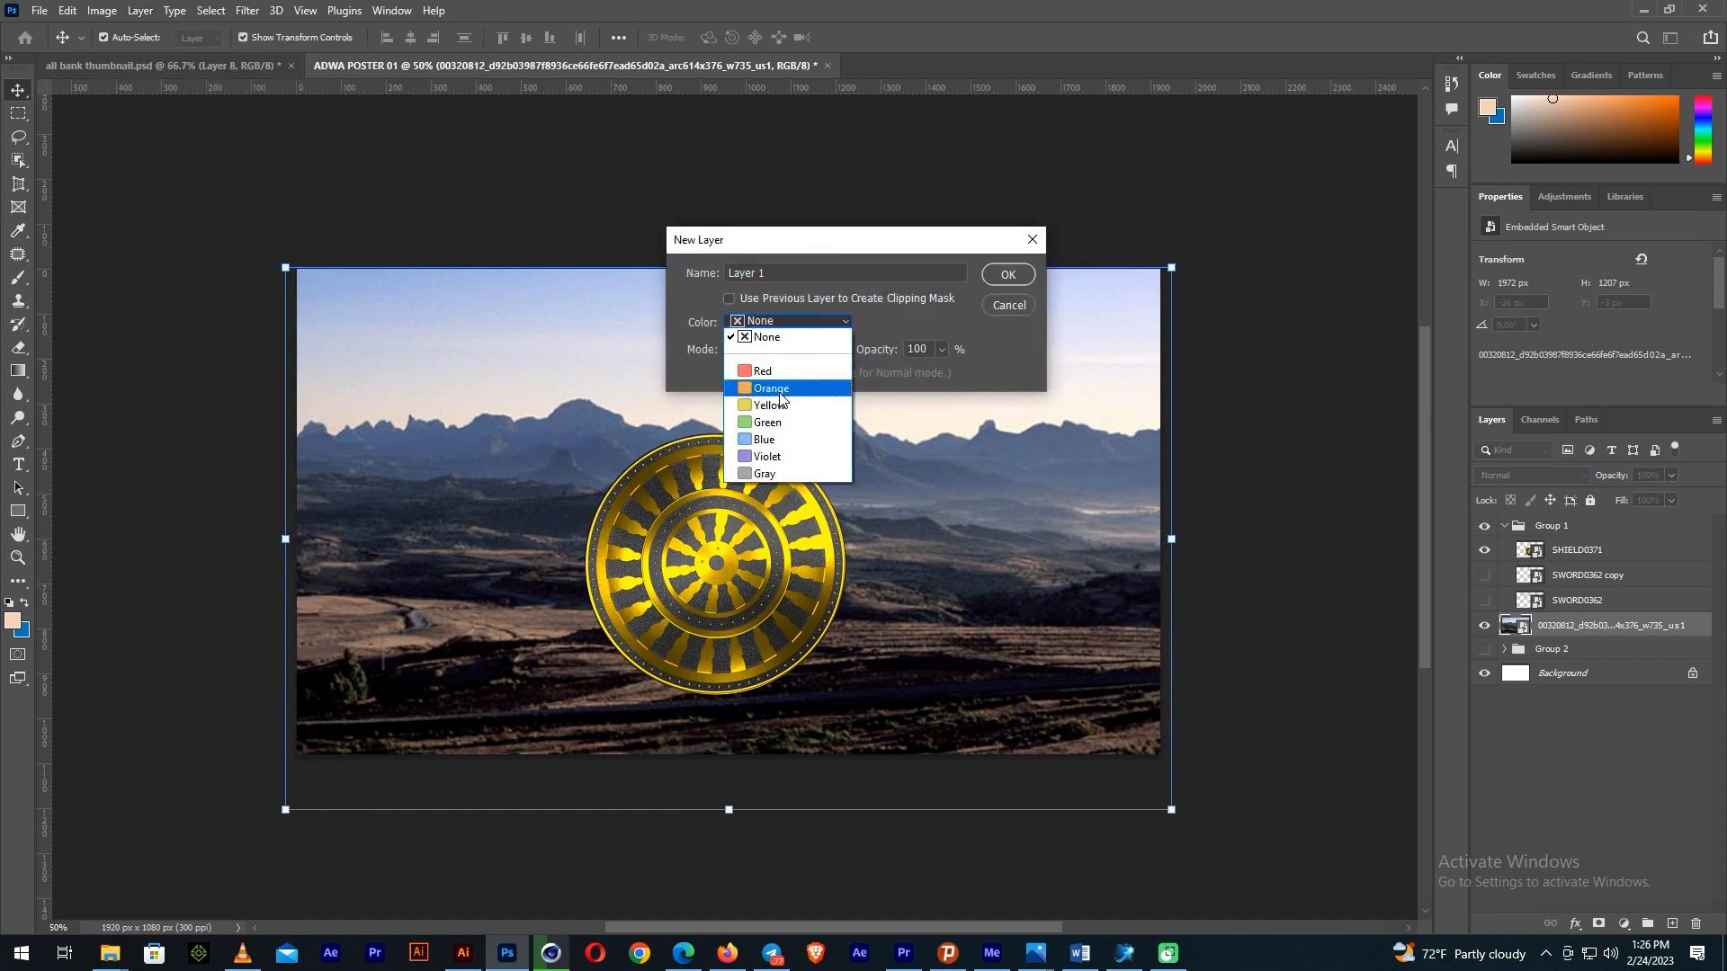
left_click(781, 390)
left_click(1001, 270)
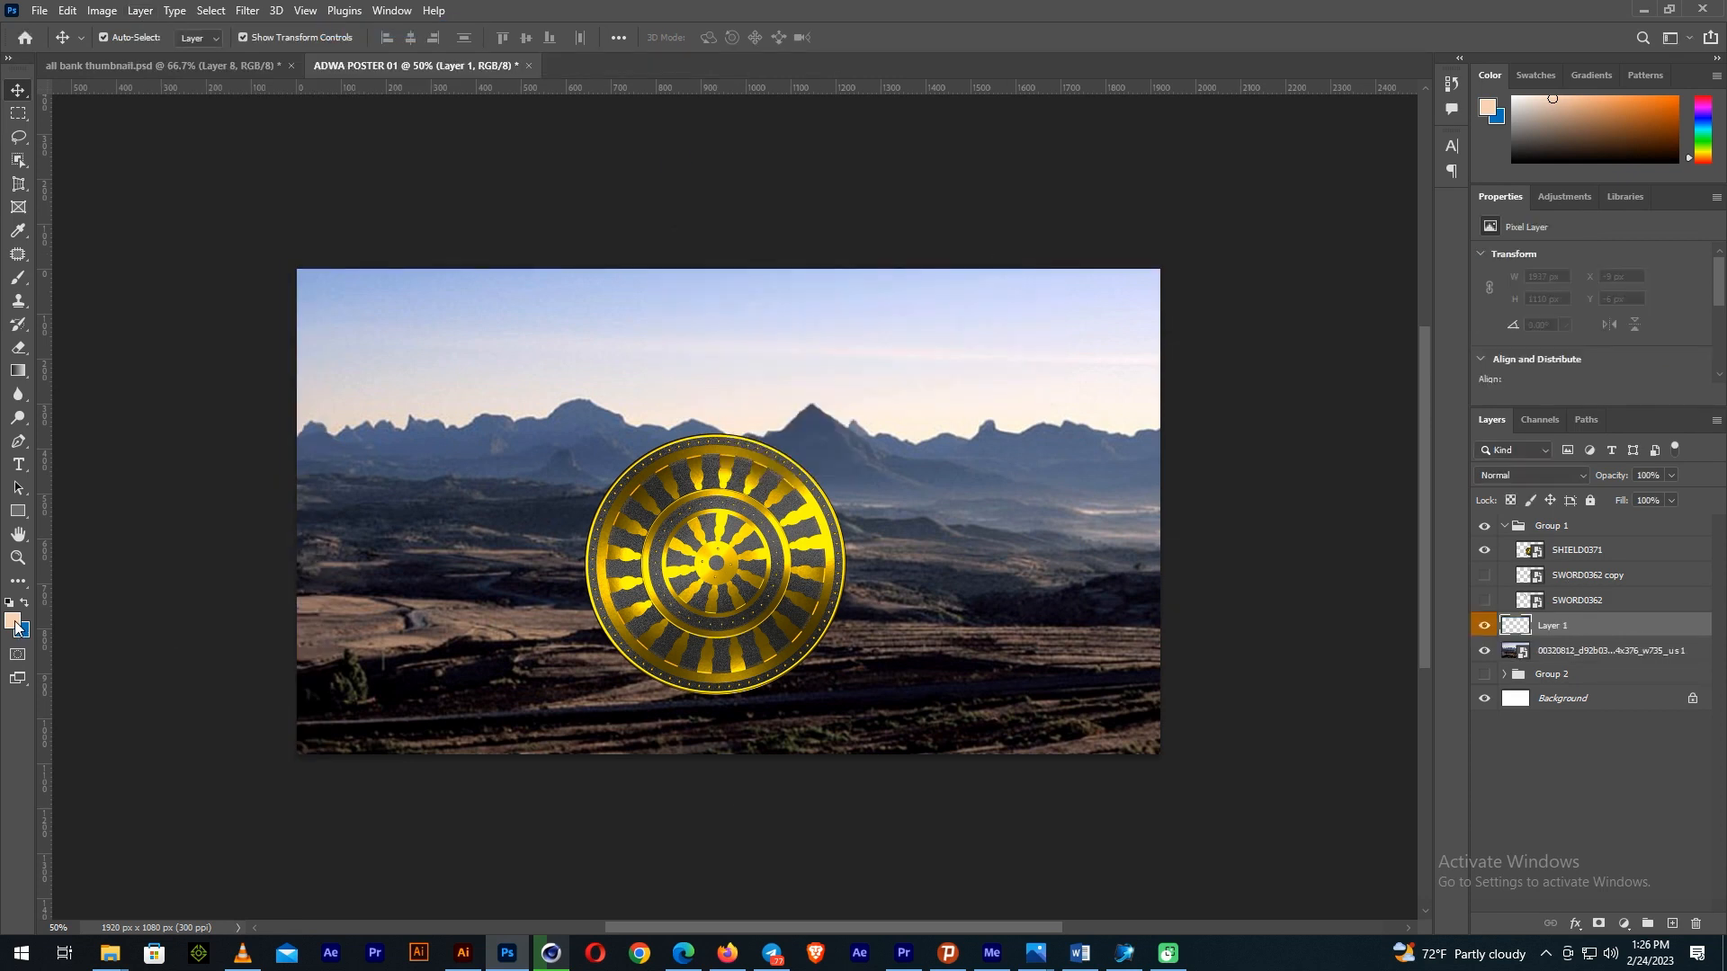
Fade the landscape's foreground with a peach-to-transparent linear gradient drawn upward from the canvas's lower edge on Layer 1
left_click(16, 622)
left_click(1657, 153)
left_click(18, 370)
left_click(170, 37)
double_click(95, 99)
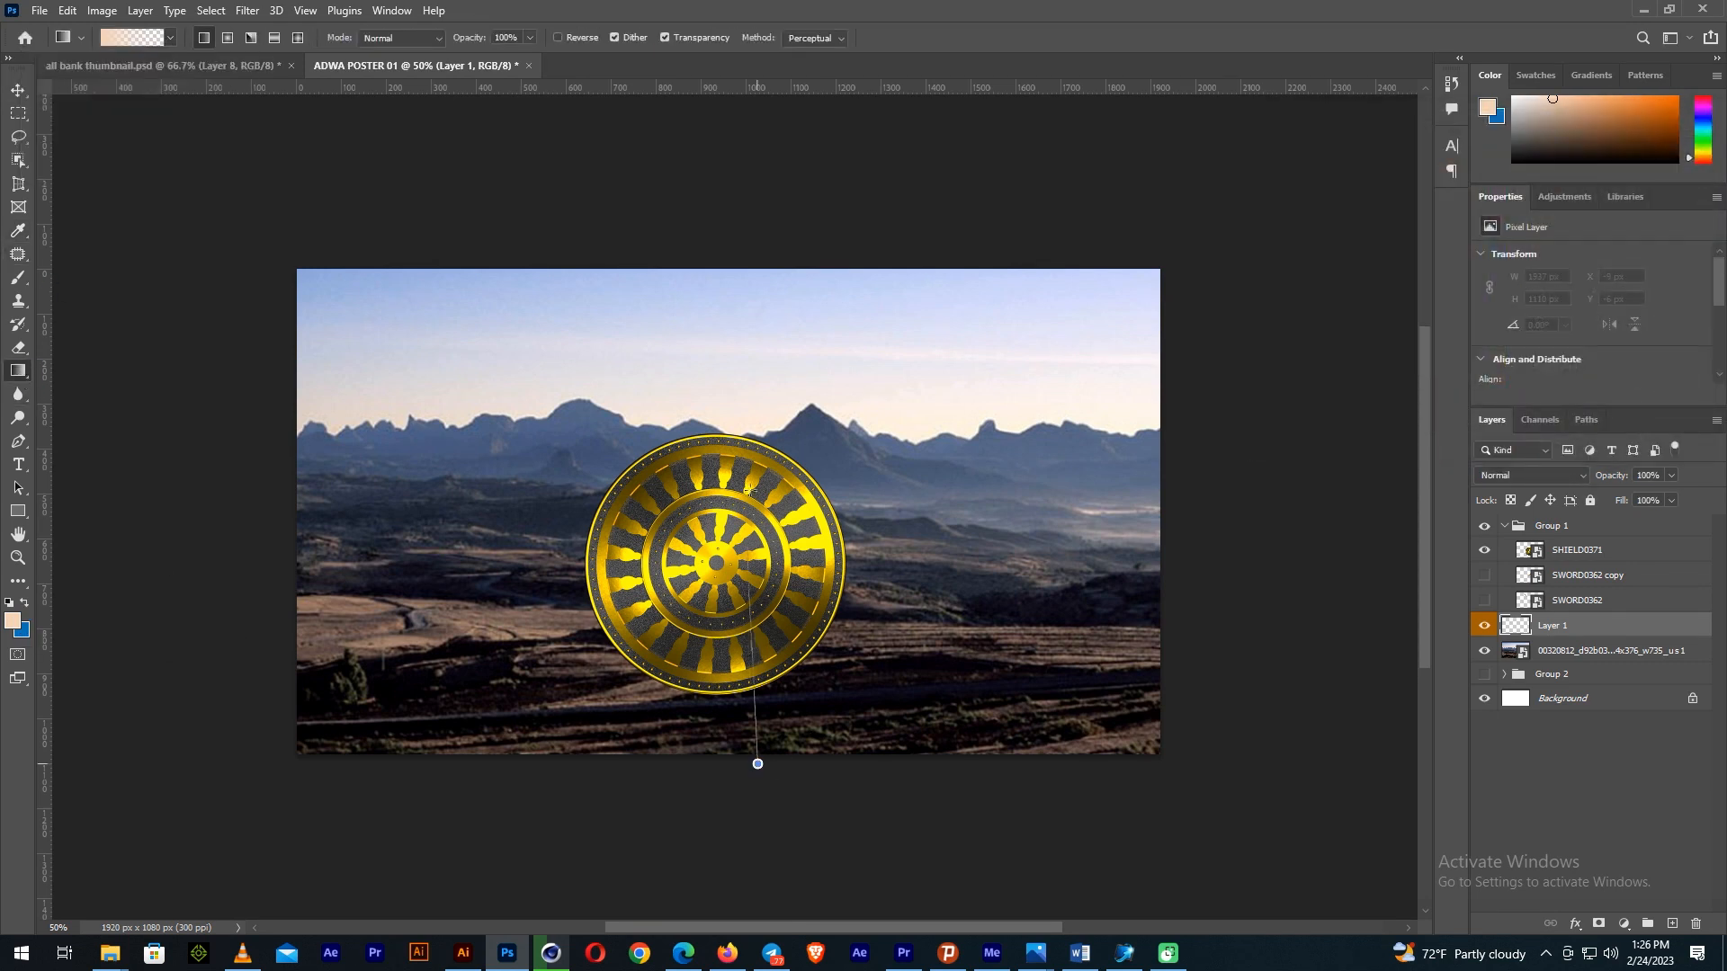
left_click_drag(756, 758, 757, 362)
mouse_move(736, 505)
left_mouse_down()
mouse_move(729, 54)
mouse_move(731, 494)
left_mouse_up()
left_click_drag(809, 877, 694, 261)
key("v")
key("Return")
Duplicate the shield, hide the original, and scale the copy to about 11.57%, centred below the mountains
left_click(1581, 552)
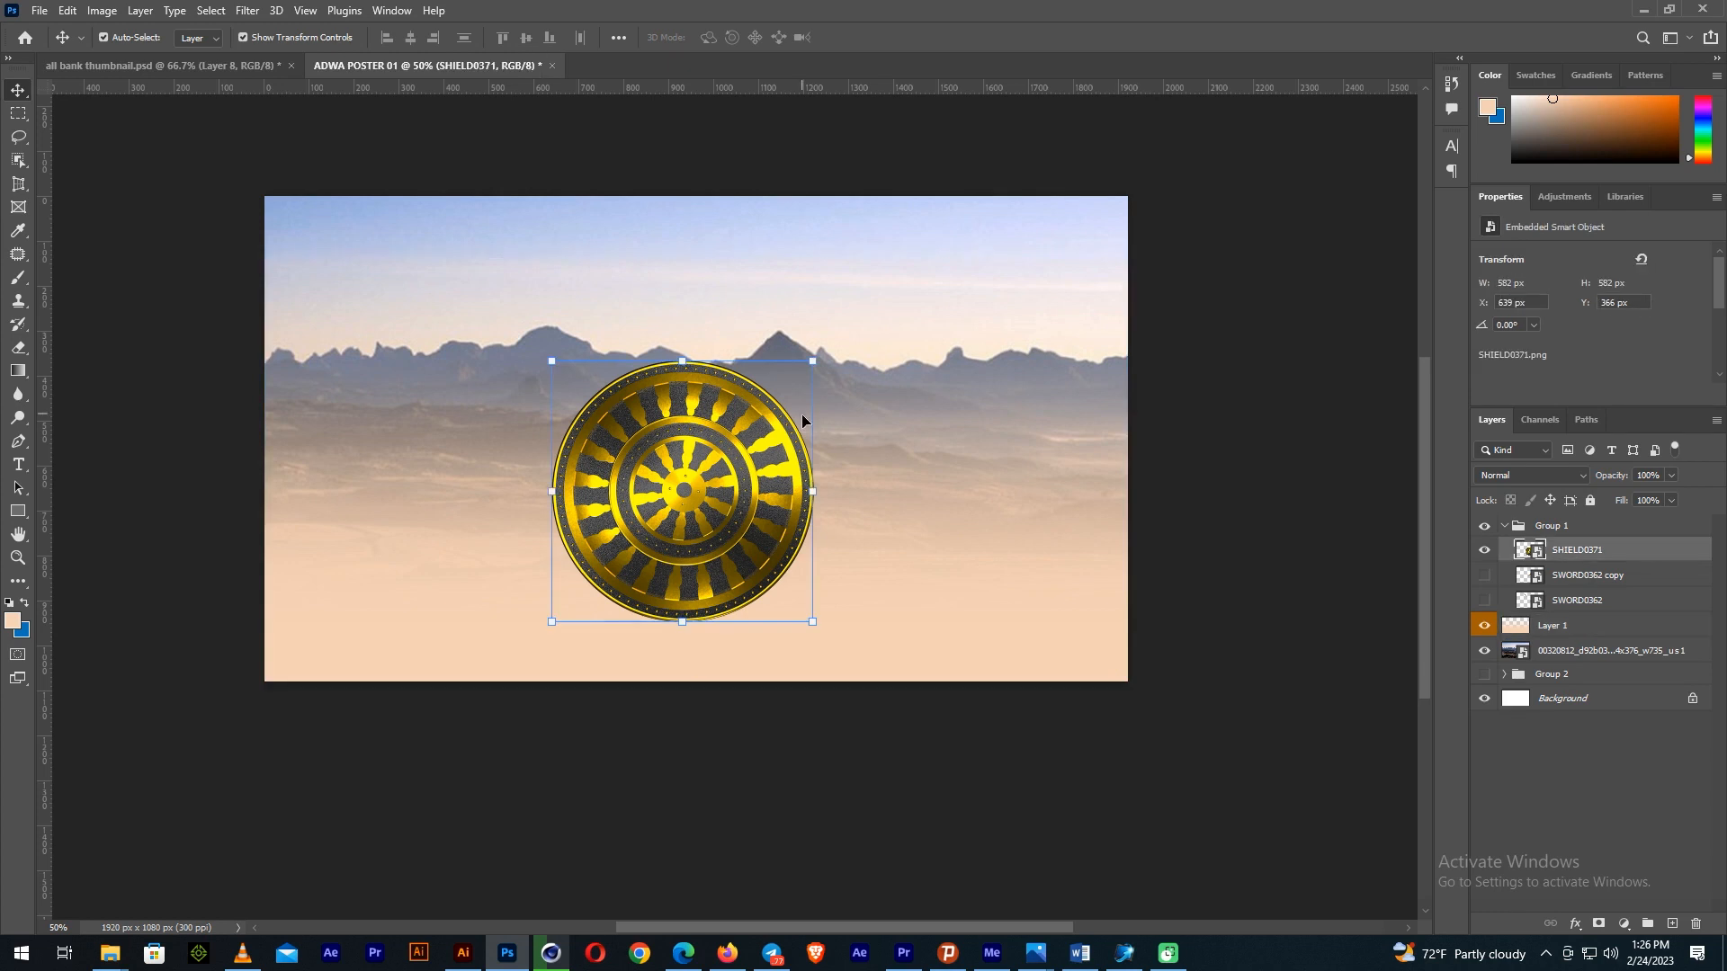
key("ctrl+j")
left_click_drag(814, 360, 933, 340)
left_click_drag(752, 487, 775, 465)
left_click_drag(960, 327, 924, 361)
left_click_drag(768, 446, 762, 461)
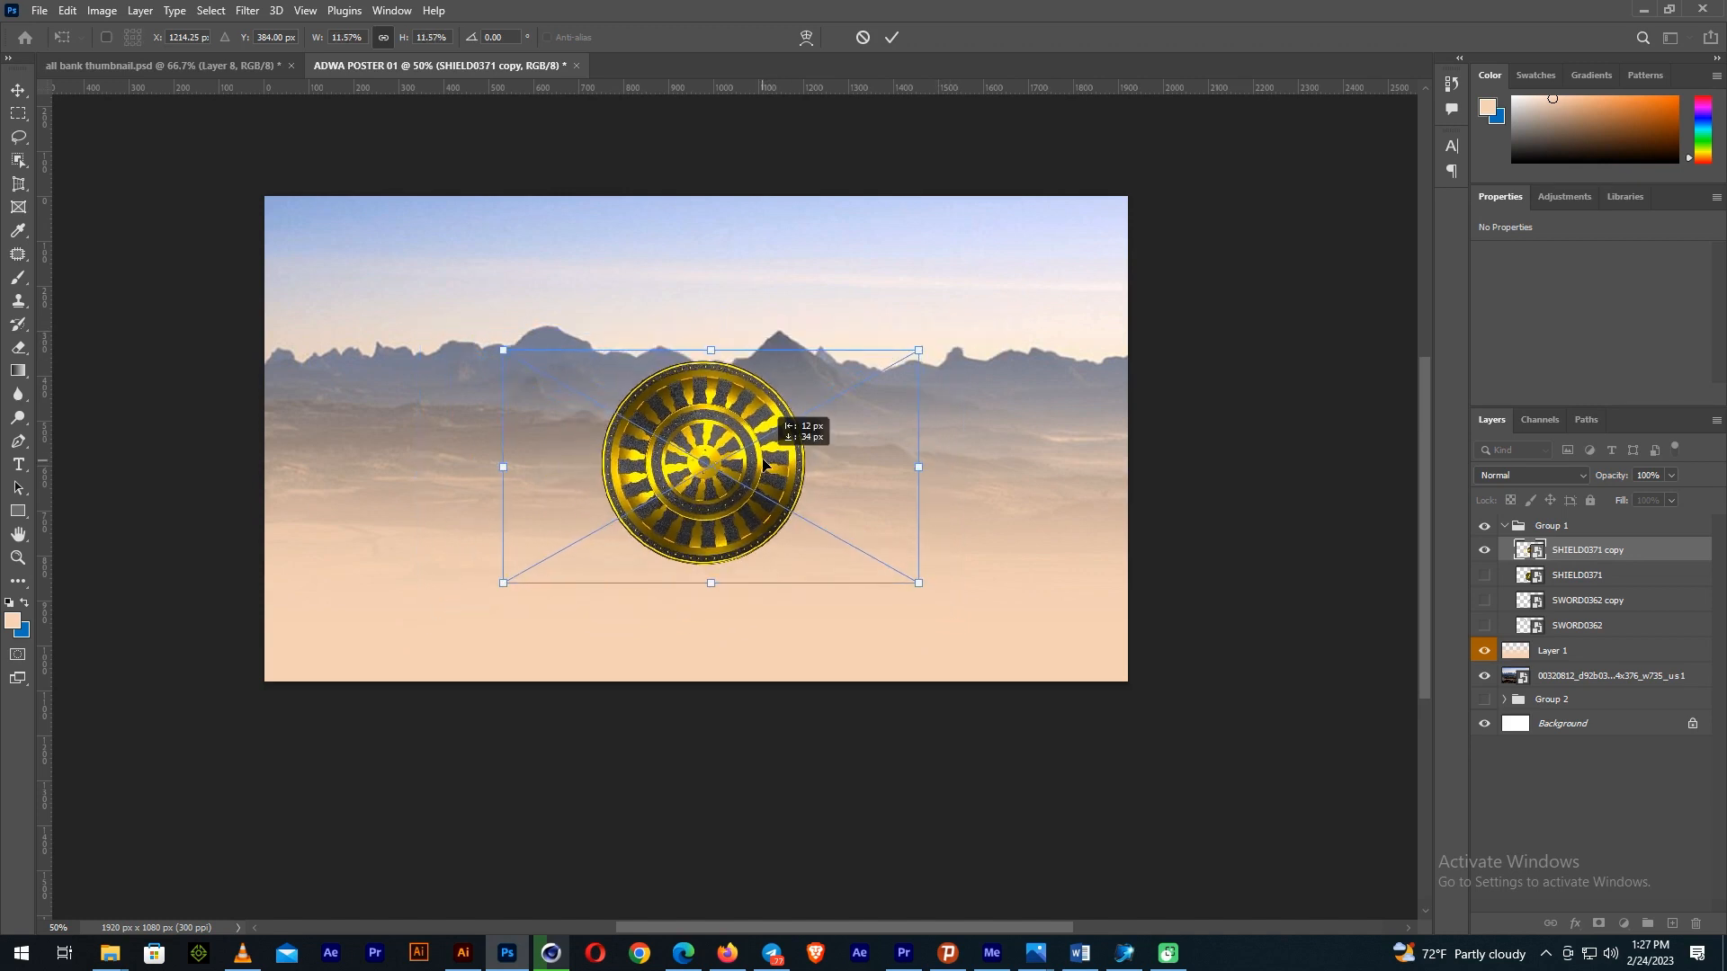
key("Return")
Add two smaller copies of the shield, one overlapping each side of the central shield
left_click_drag(762, 465, 877, 490)
key("ctrl+t")
left_click_drag(933, 364, 1004, 376)
key("Return")
key("ctrl+alt+t")
left_click_drag(873, 518, 605, 522)
left_click(891, 37)
Restack the shield layers so the large one is in front, and move all three shields slightly down to the horizontal centre
left_click(1580, 601, "shift")
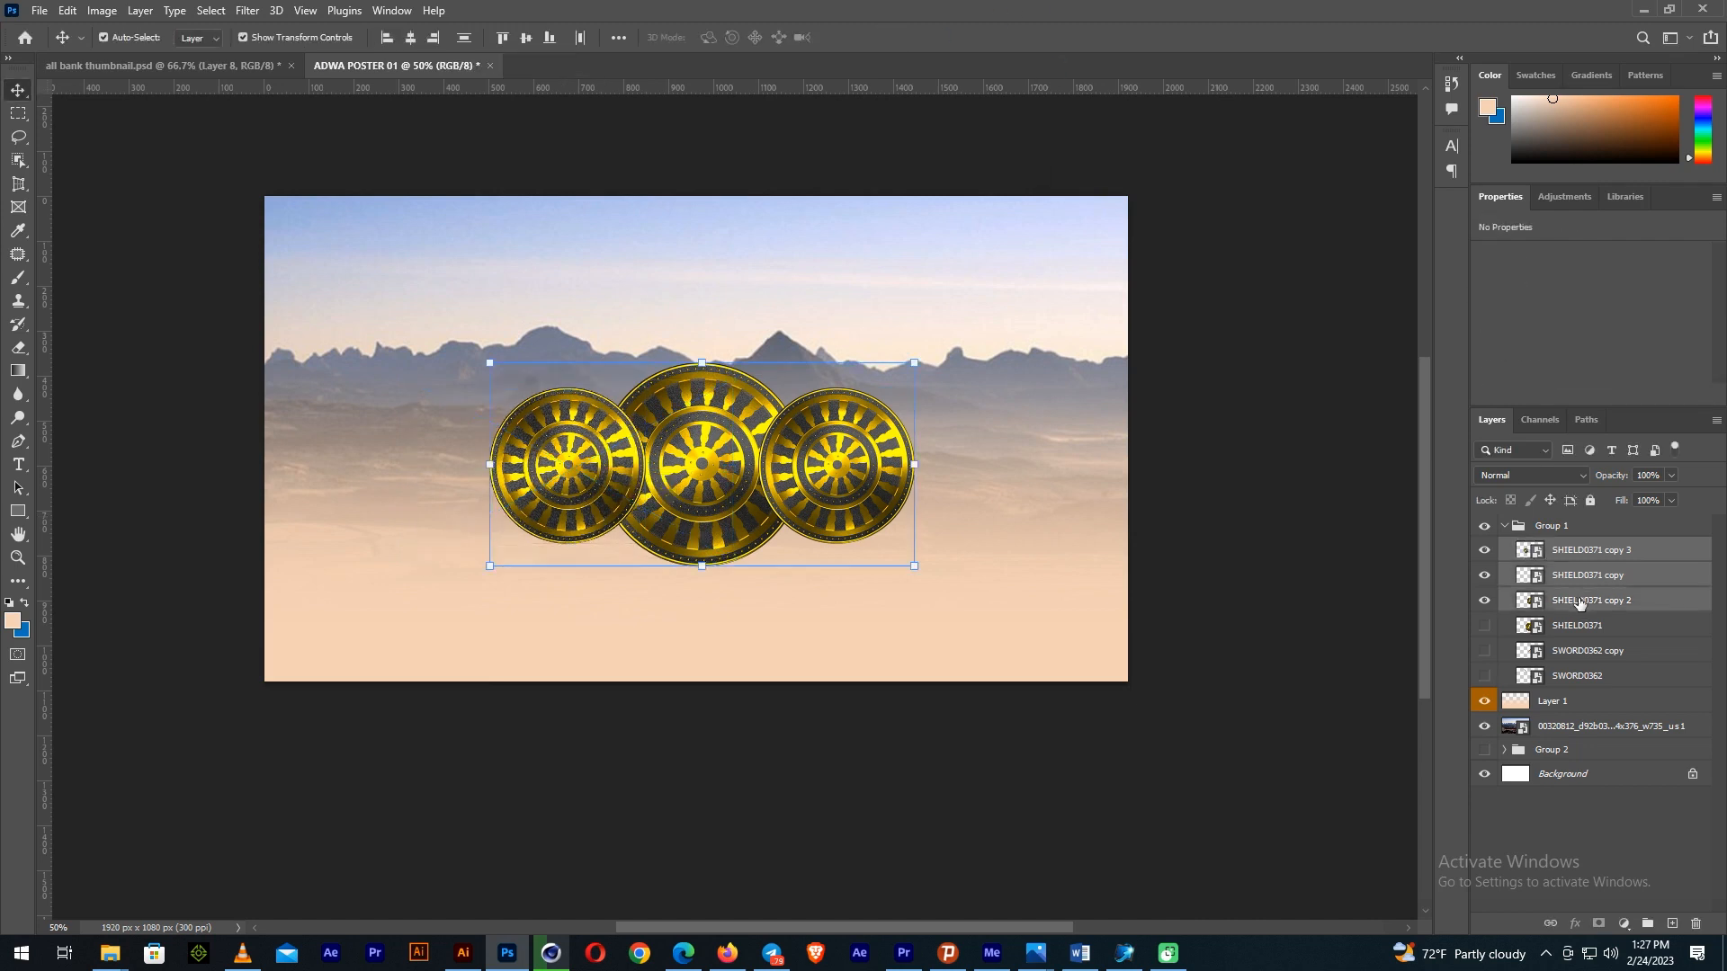
left_click(1580, 575, "shift")
left_click_drag(1581, 575, 1588, 611)
left_click(1590, 552, "shift")
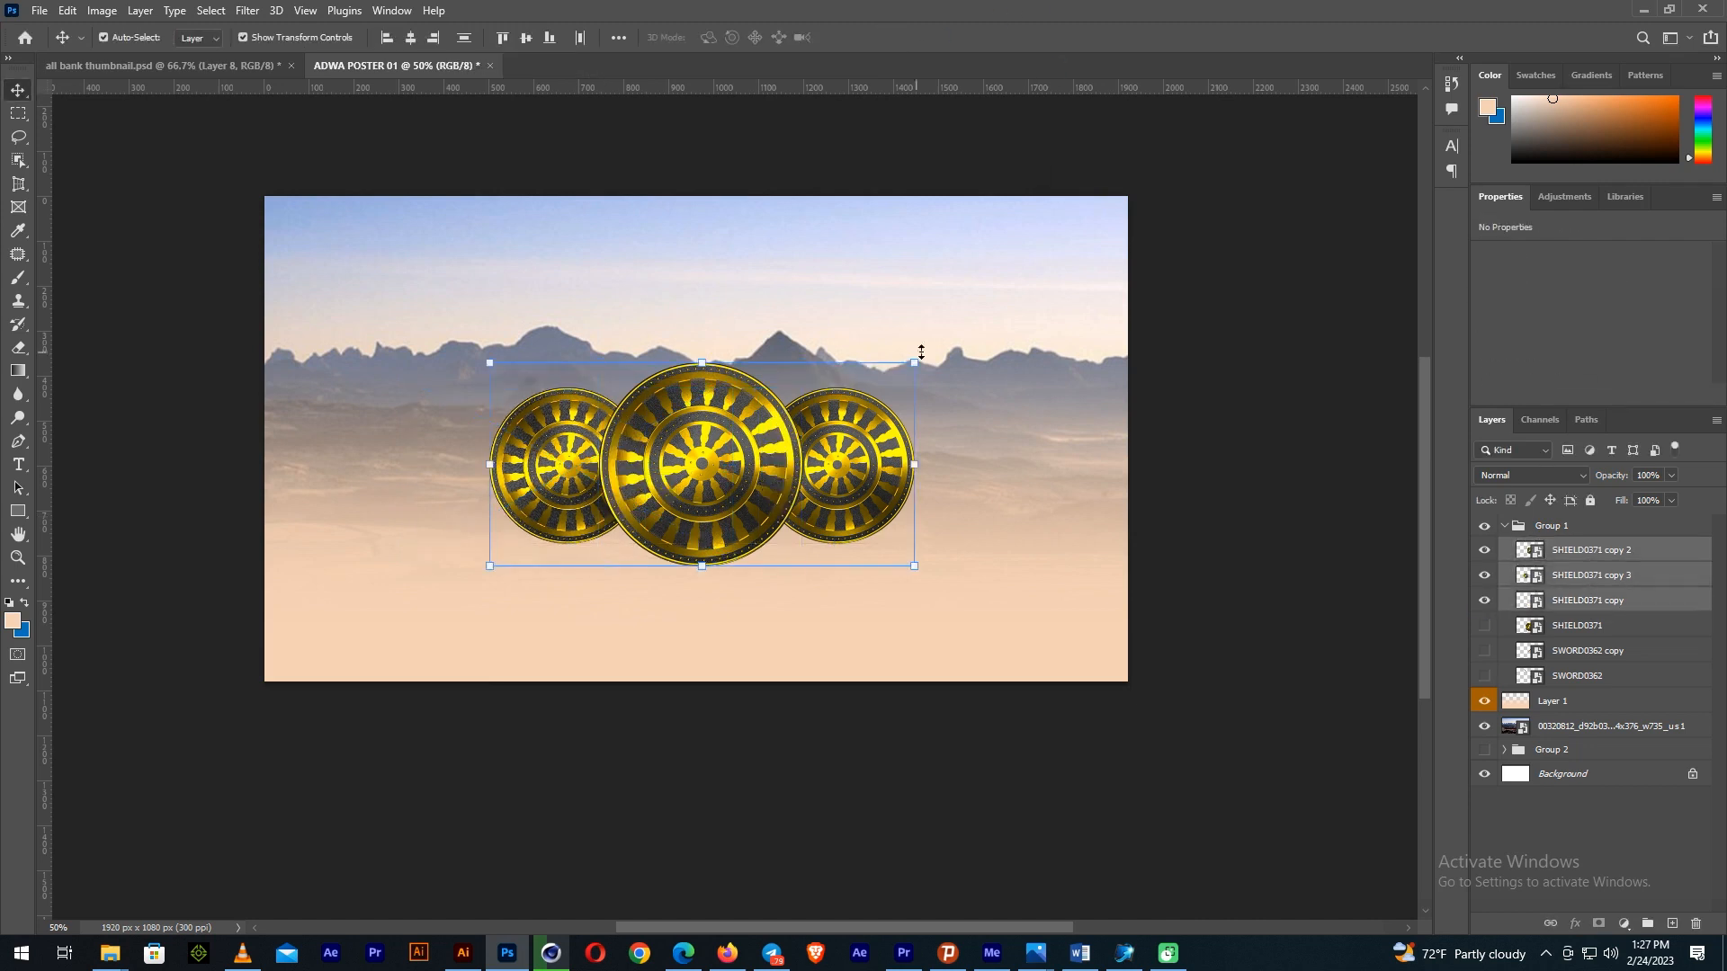
left_click_drag(724, 465, 717, 494)
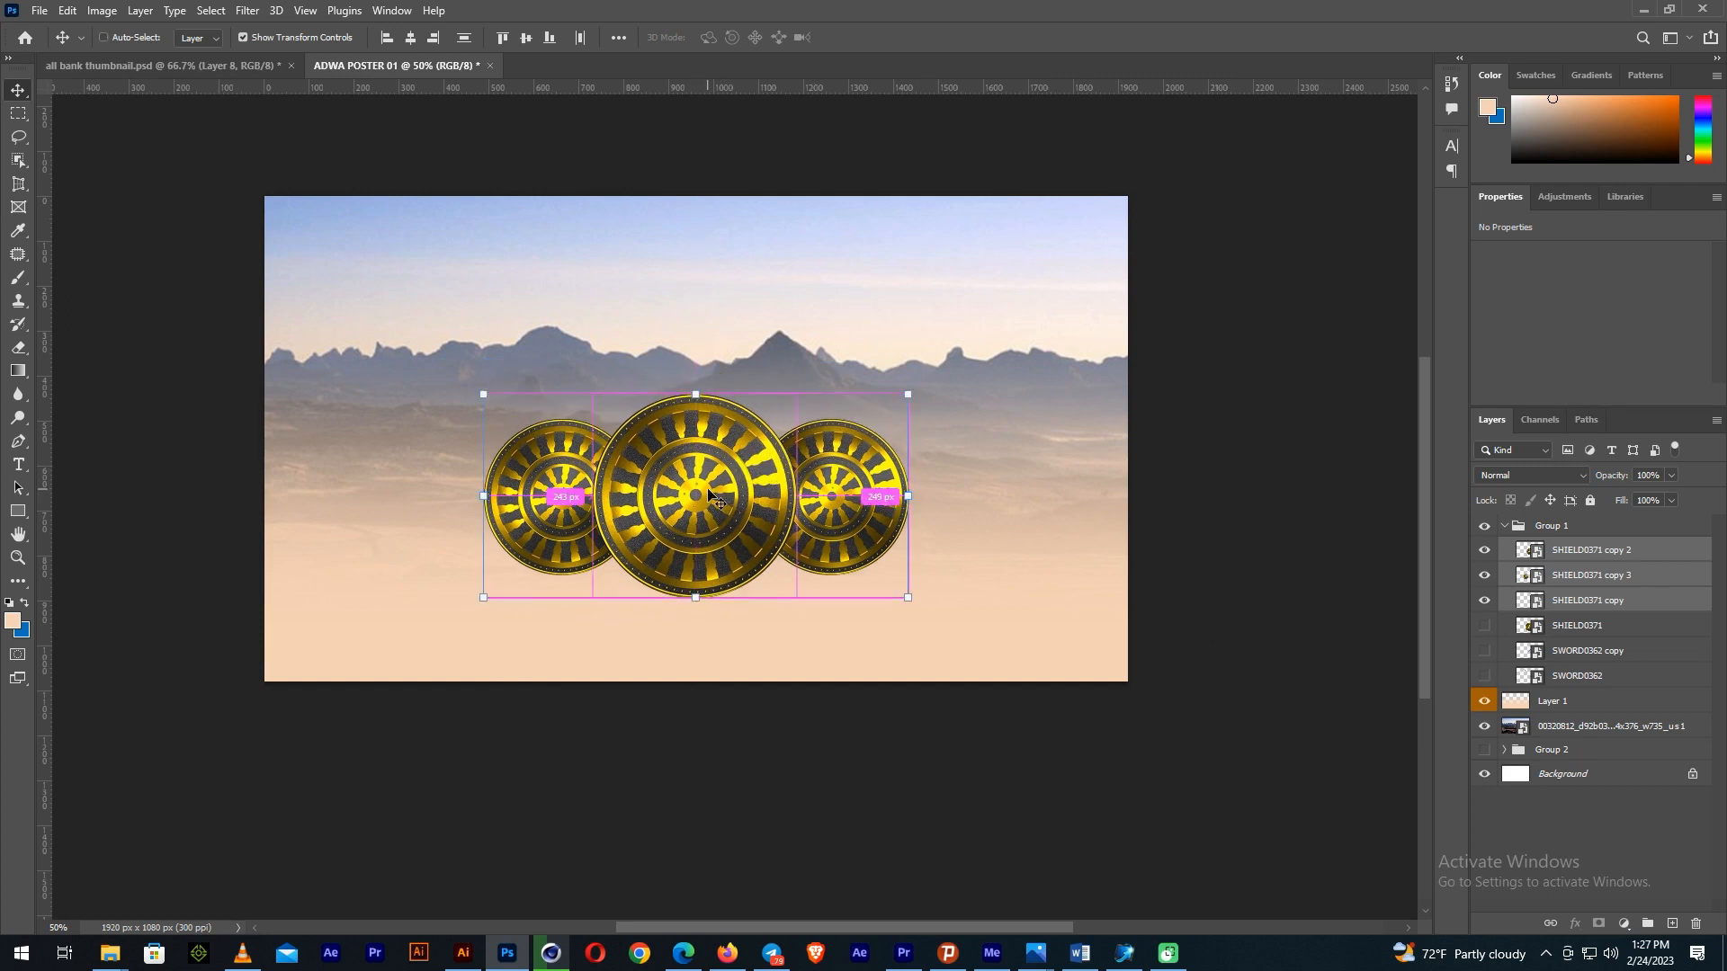
Draw an elliptical selection about 389 × 67 px just beneath the central shield and add a new layer named Layer 2
key("ctrl+plus")
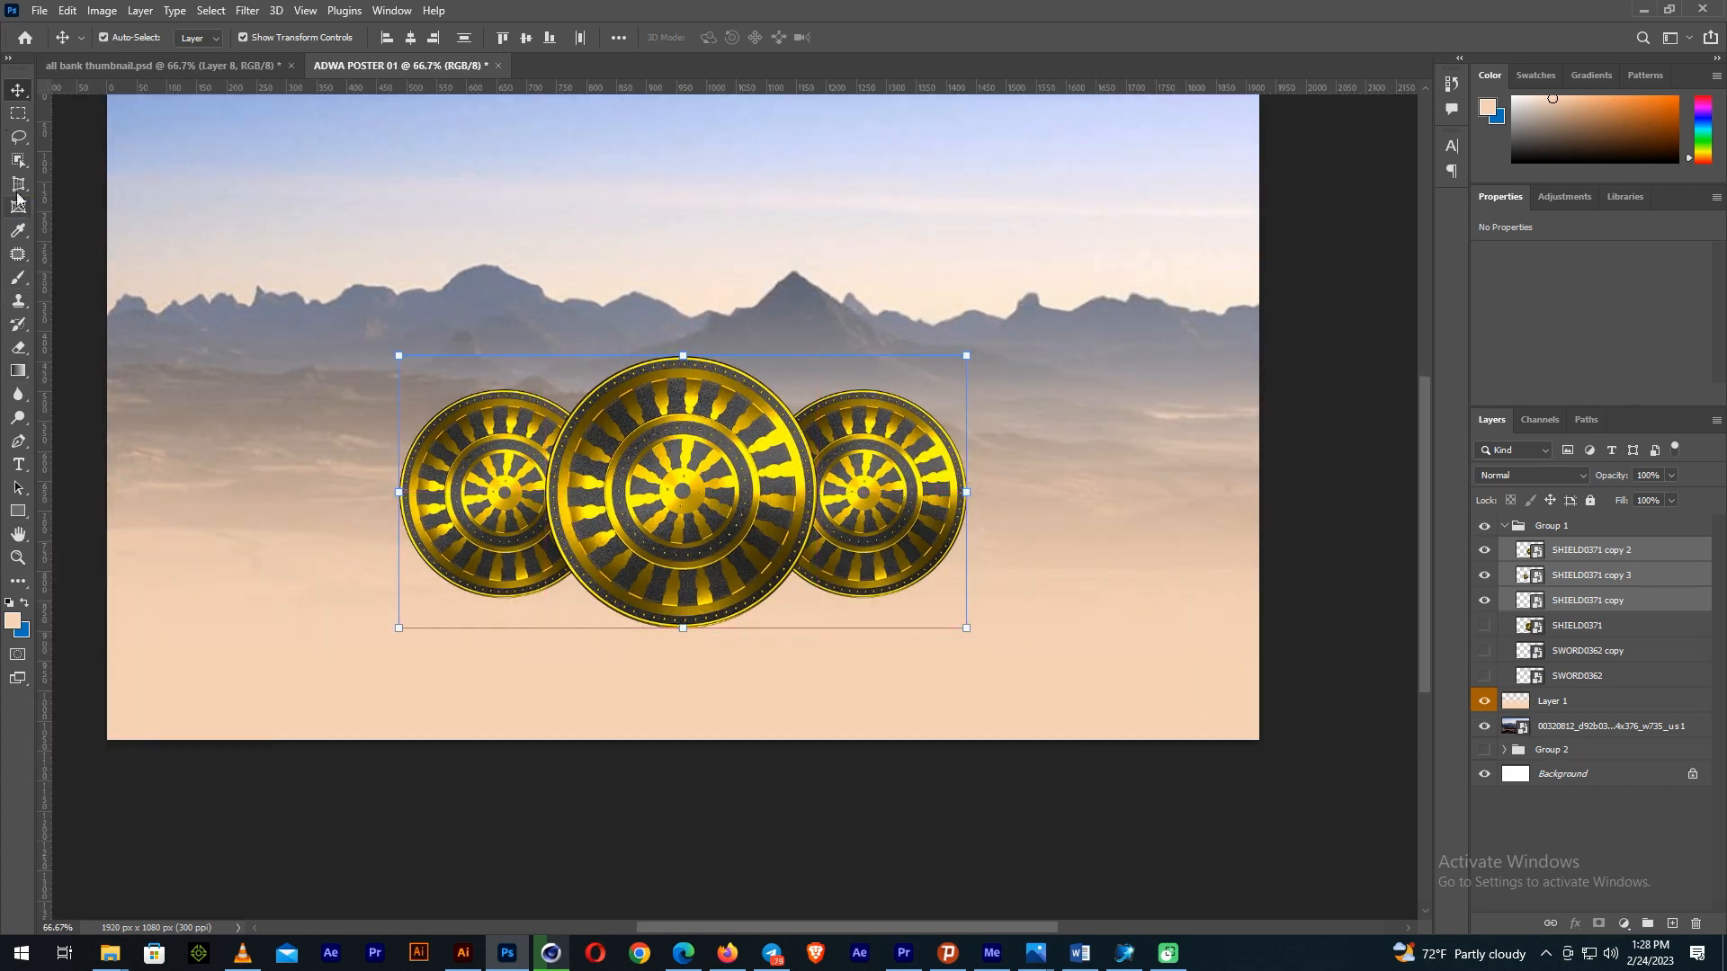
right_click(29, 516)
right_click(17, 113)
left_click(90, 131)
left_click_drag(597, 631, 803, 662)
left_click(1651, 552)
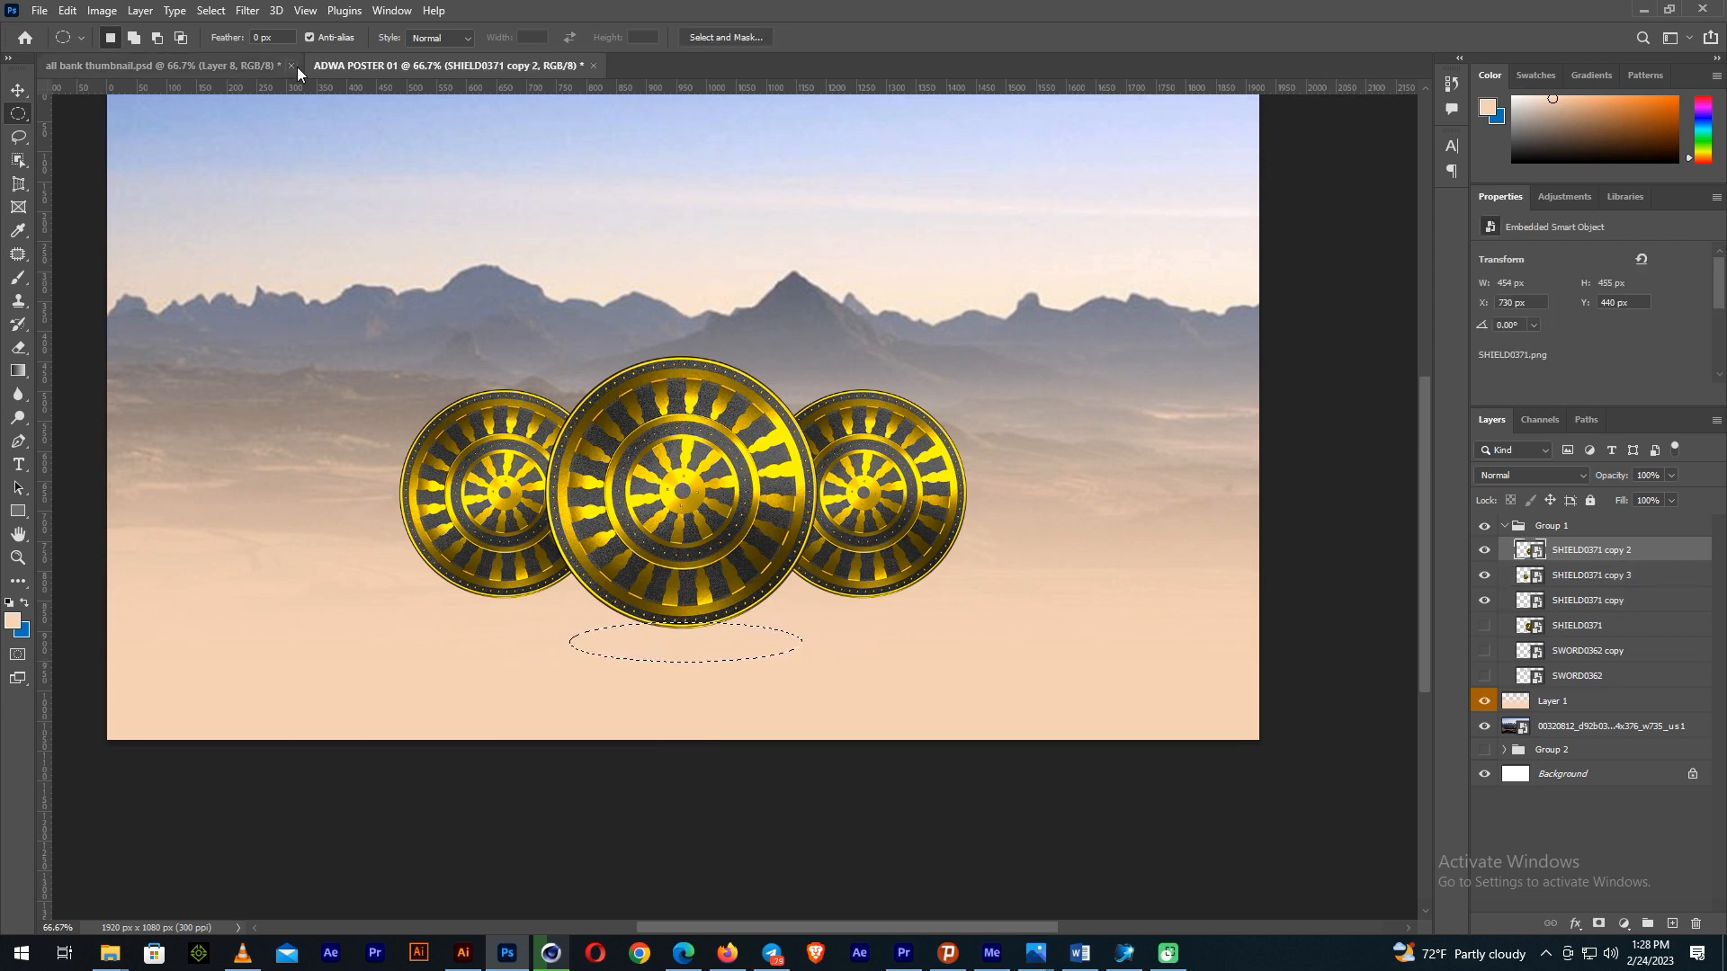
key("ctrl+shift+n")
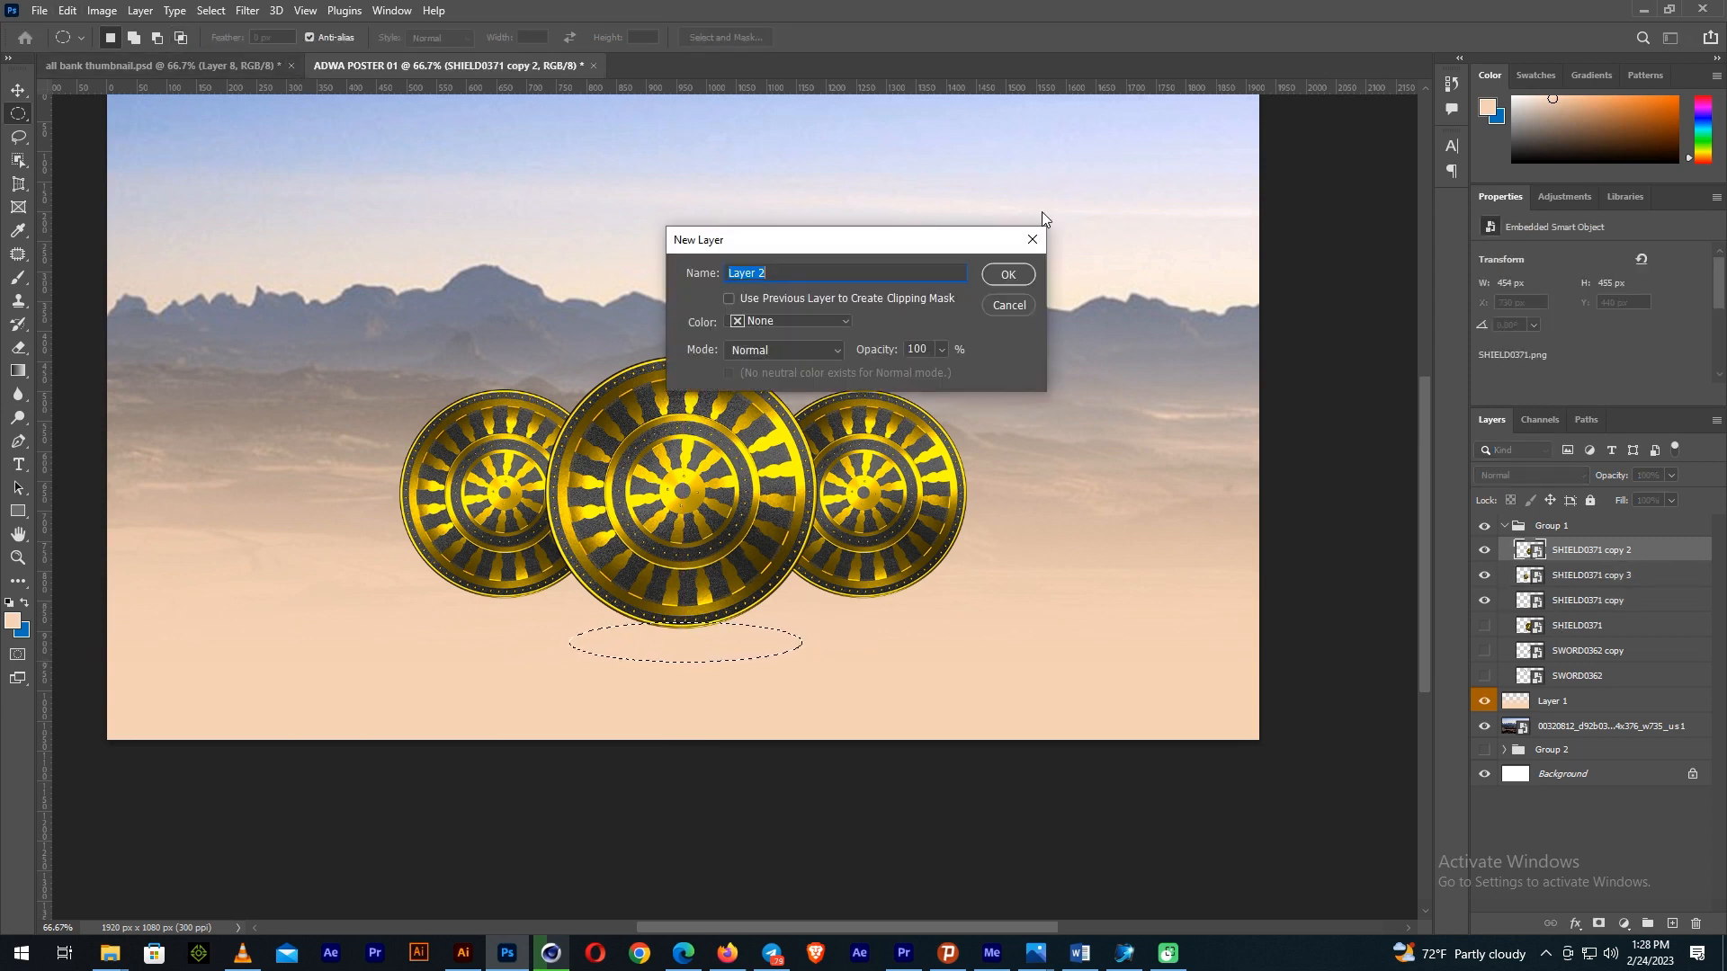
left_click(1003, 275)
Fill the elliptical selection with a black-to-transparent radial gradient drawn from its centre outward
left_click(21, 372)
left_click(173, 39)
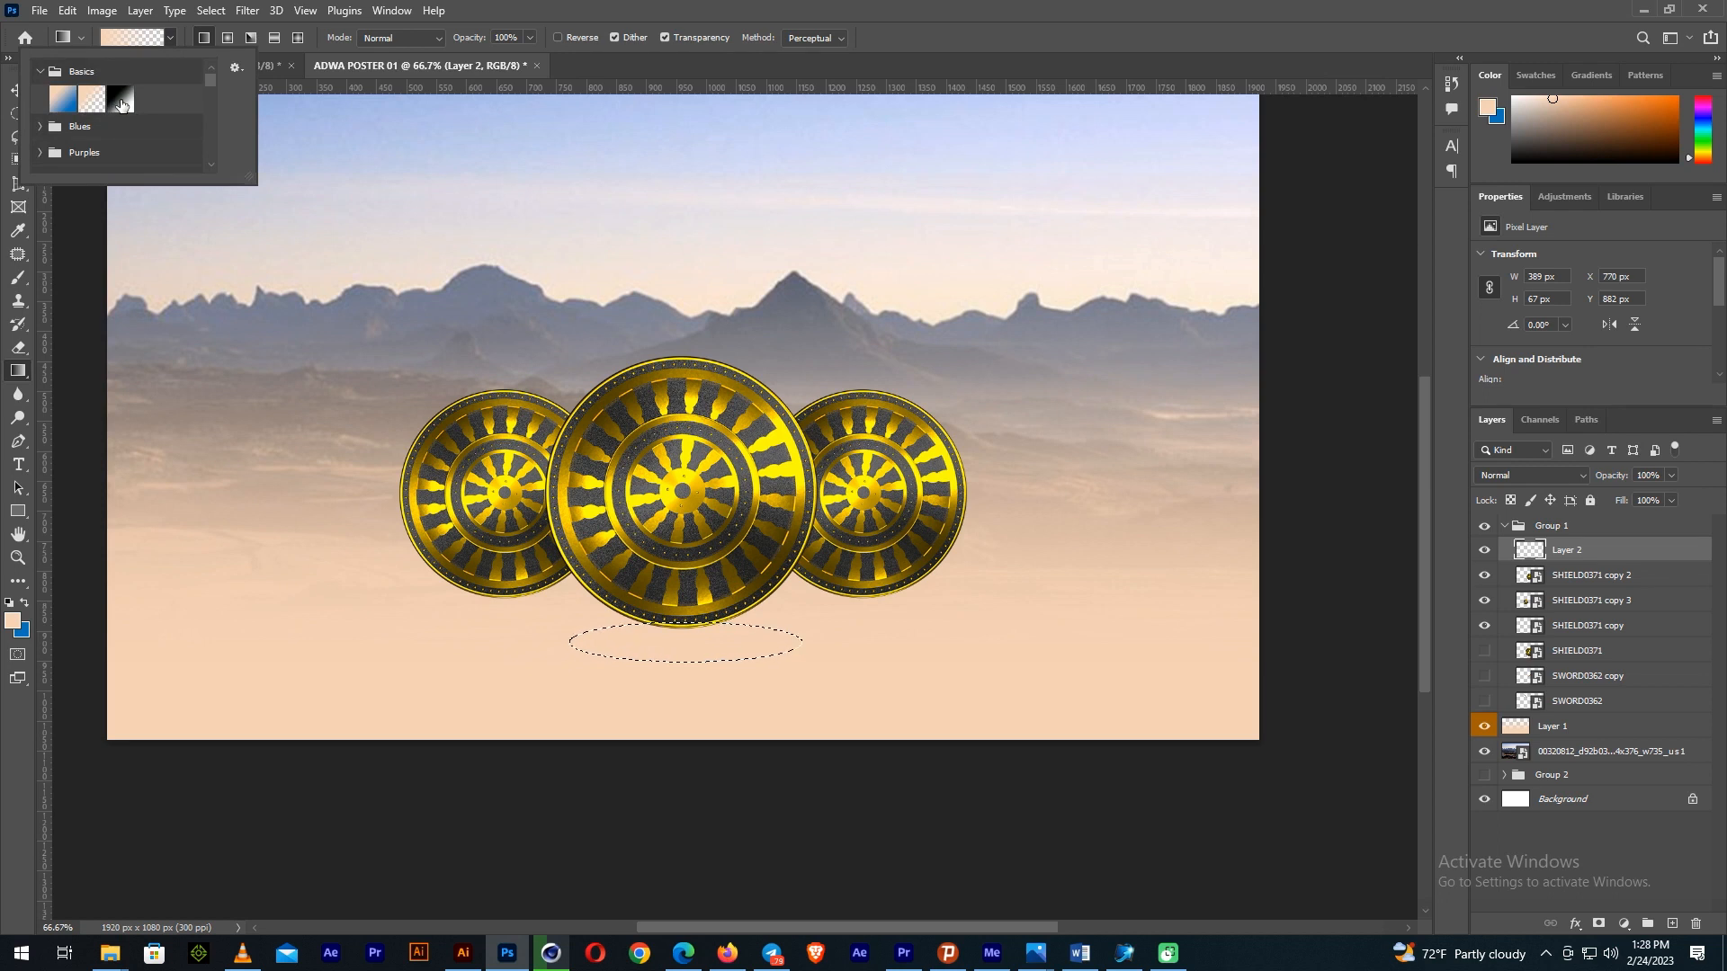
left_click(173, 39)
key("d")
left_click(173, 39)
left_click(689, 640)
left_click_drag(689, 640, 842, 643)
key("ctrl+z")
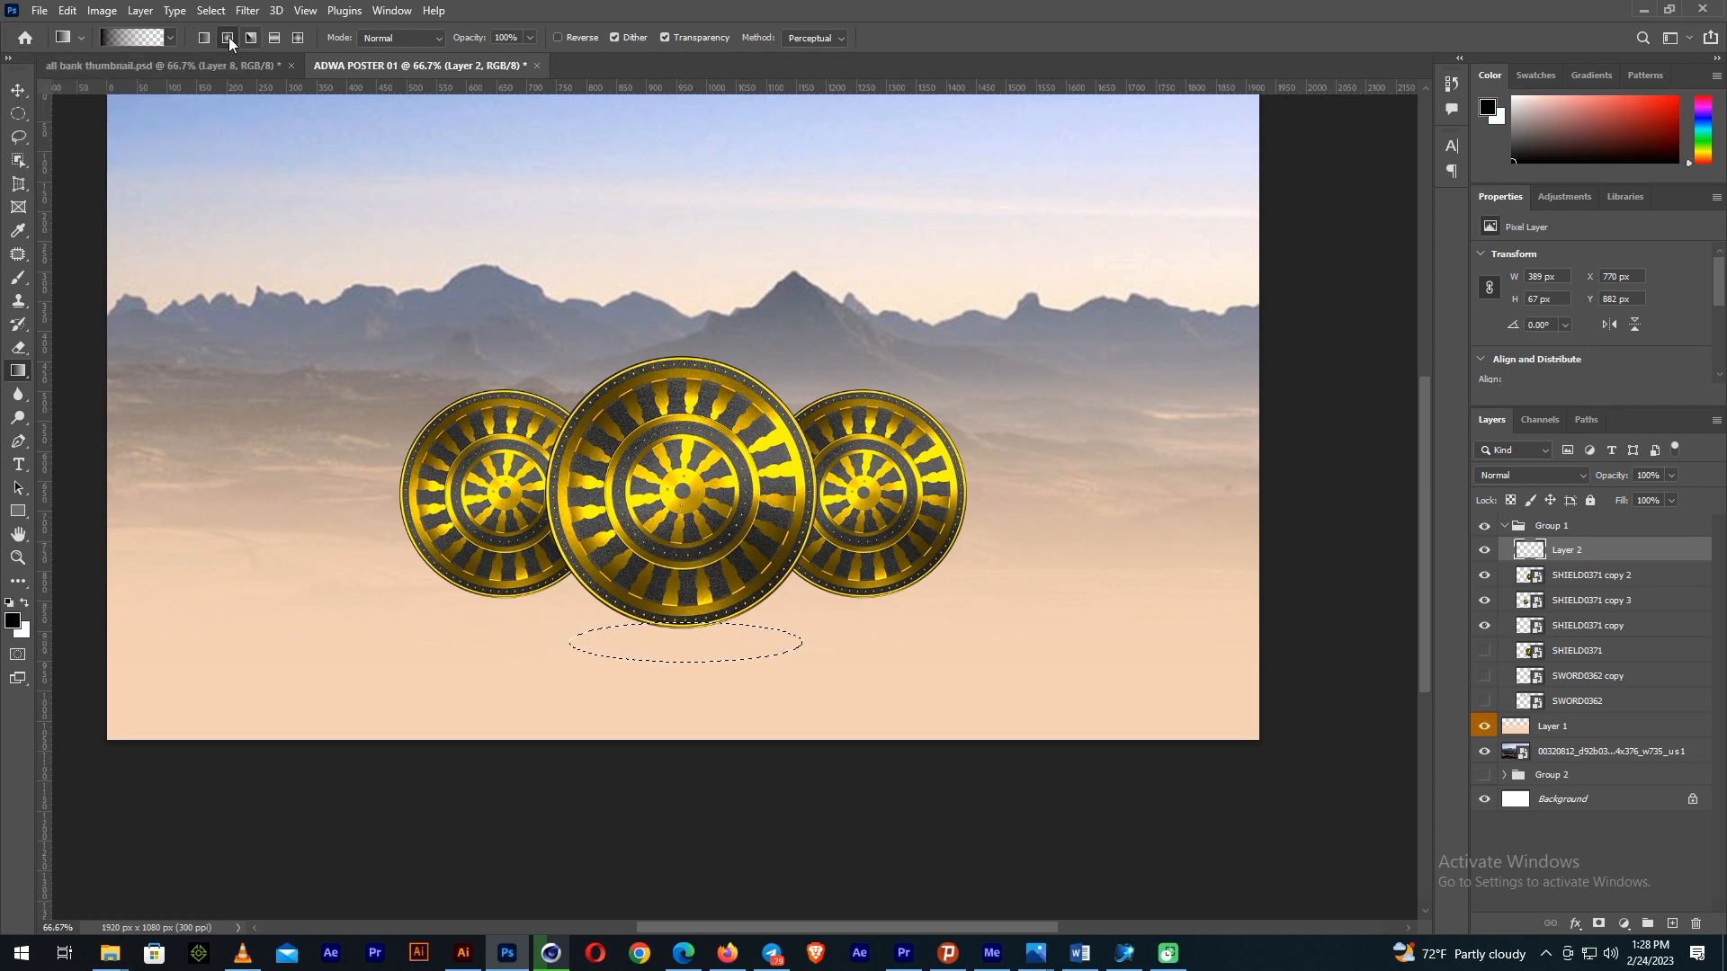
left_click_drag(835, 645, 834, 645)
key("v")
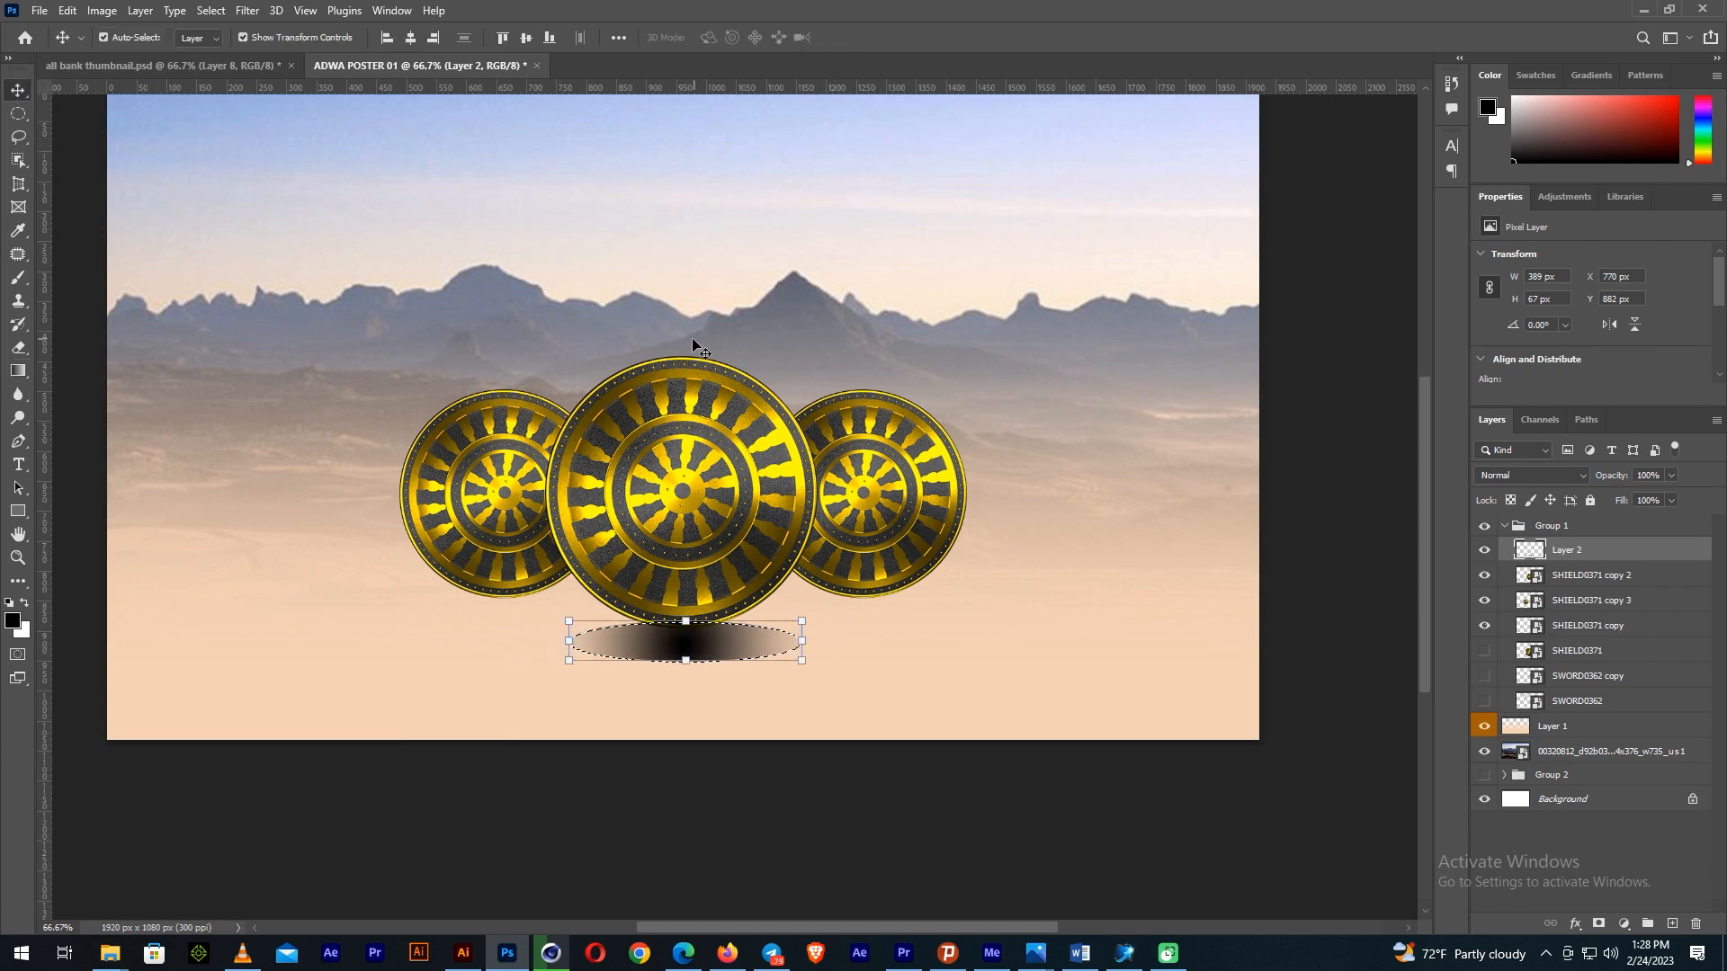
Resize the gradient ellipse to about 441 × 85 px and place it beneath the central shield
left_click_drag(705, 640, 685, 673)
left_click_drag(801, 647, 730, 661)
key("Return")
Move the shadow layer below the three shield layers and set its opacity to 50%
key("ctrl+bracketleft")
key("ctrl+bracketleft")
key("ctrl+bracketleft")
key("5")
left_click(1670, 9)
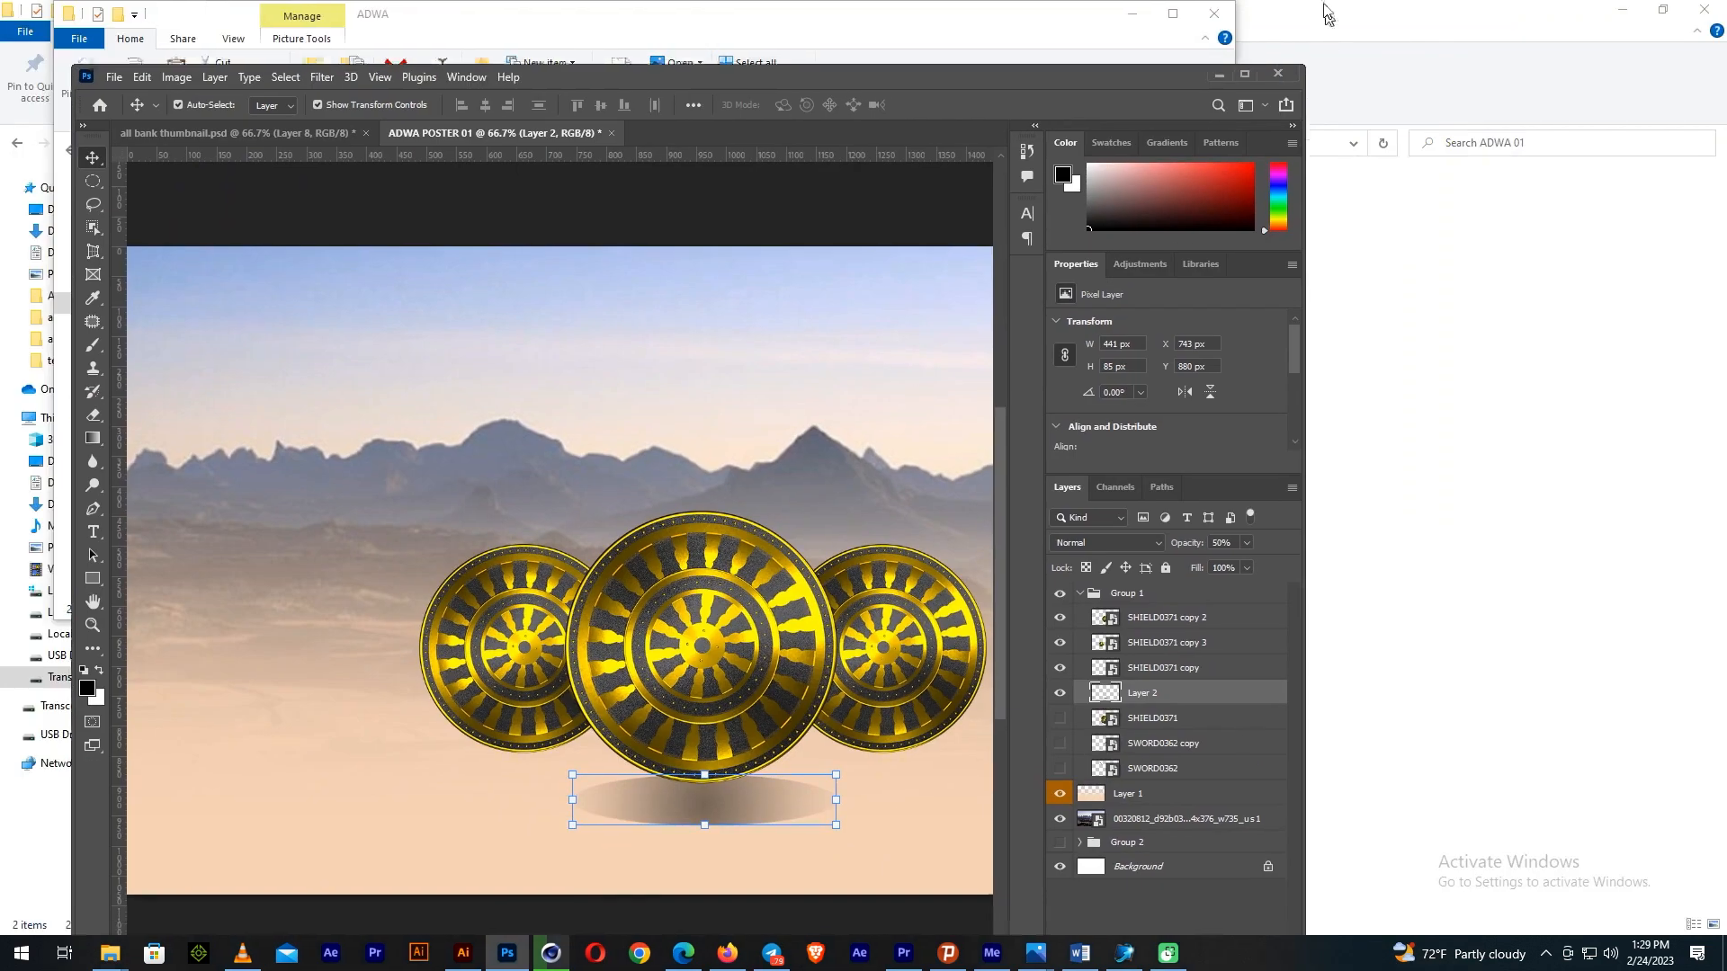
left_click(1245, 75)
left_click(1670, 9)
left_click(964, 59)
left_click(1671, 9)
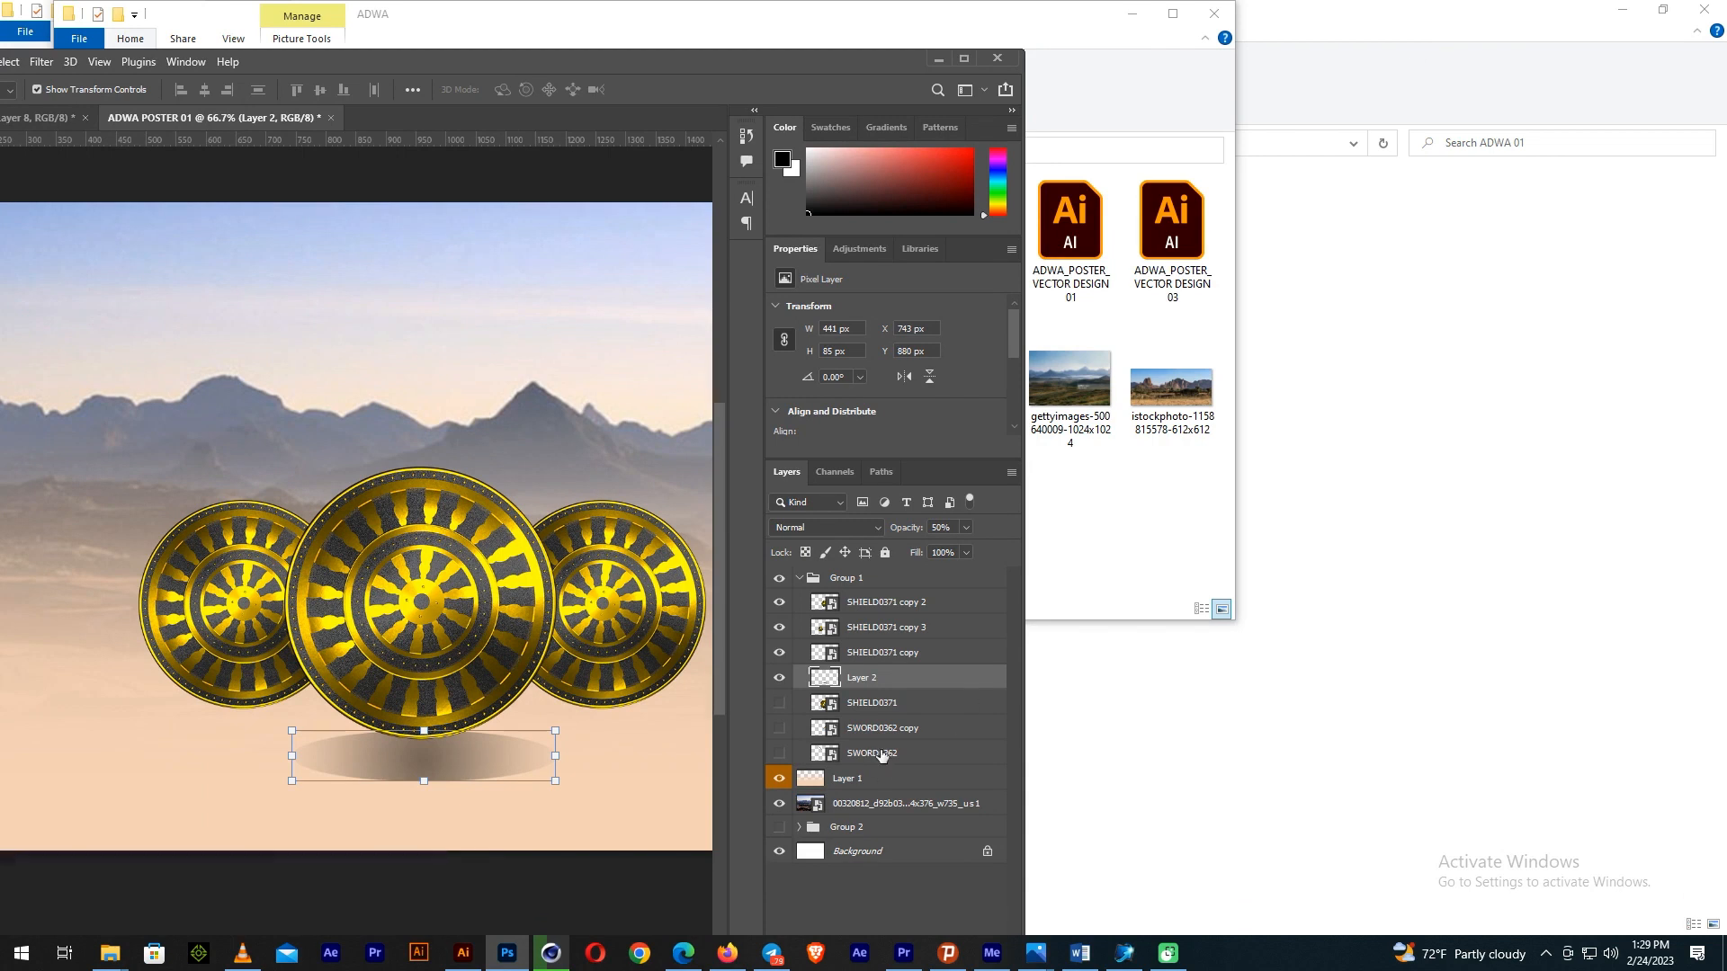
Add a layer mask to the shadow layer and maximize the window
left_click_drag(706, 53, 758, 4)
left_click(946, 922)
left_click(1018, 9)
Shrink the soft black brush and paint on the layer mask to fade the shadow's lower edge
key("b")
left_click_drag(781, 801, 756, 458)
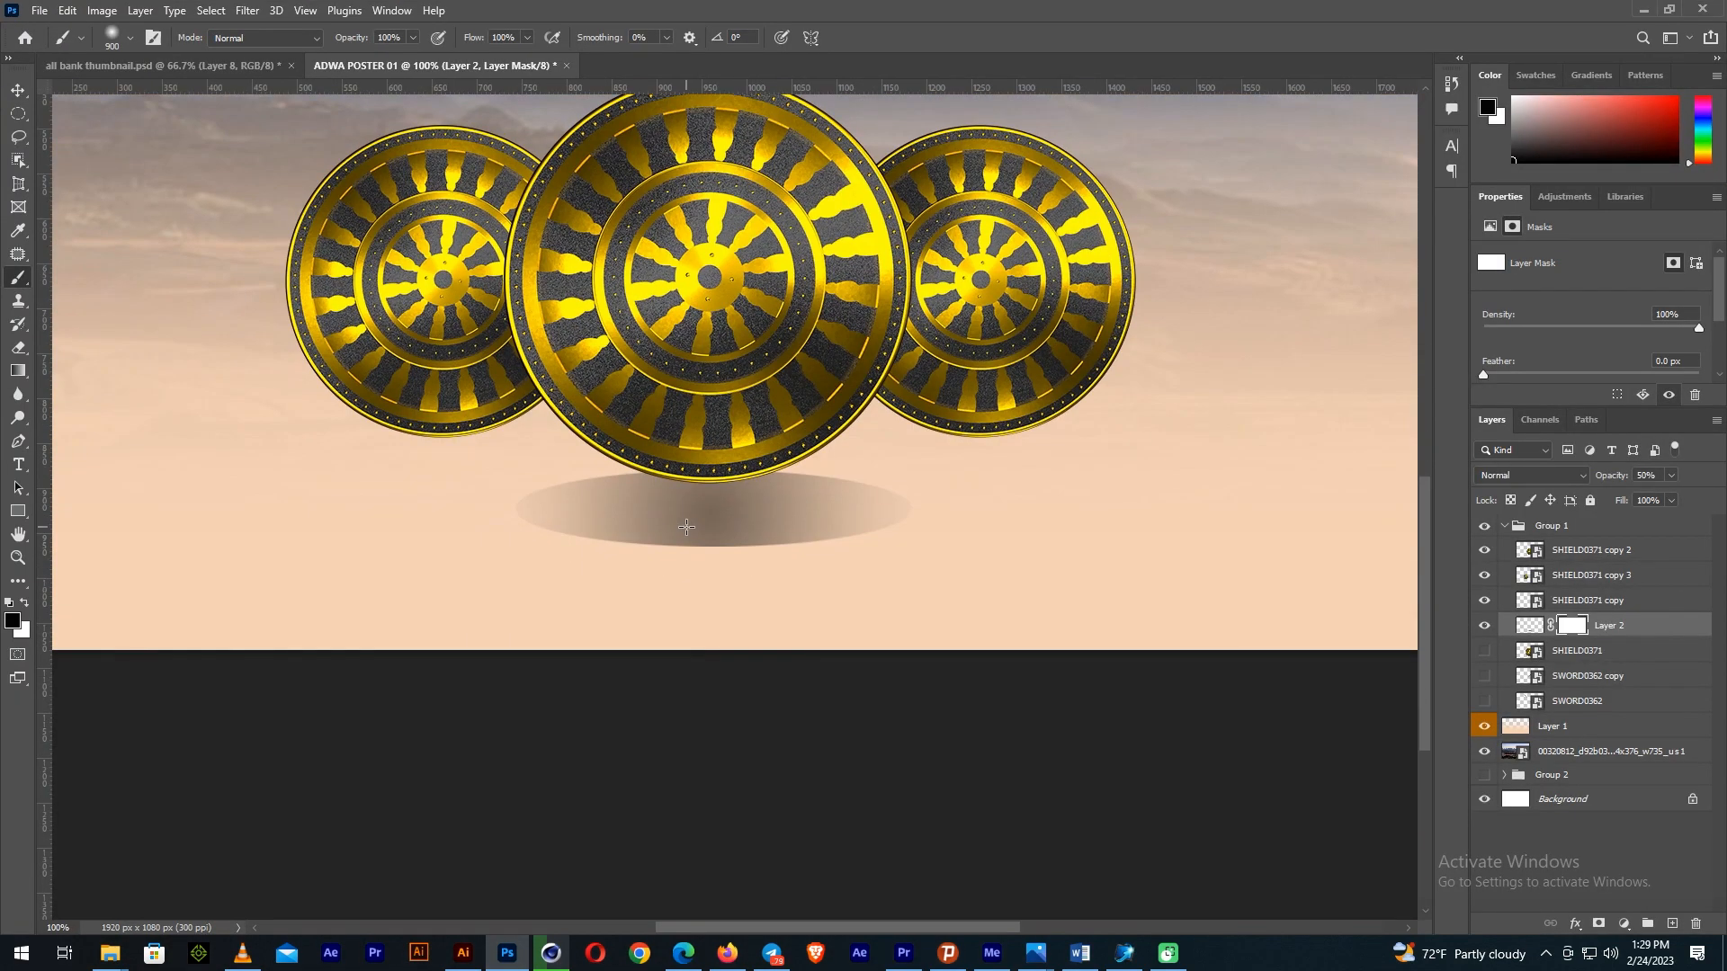
key("[")
key("[")
key("[")
key("[")
key("[")
key("[")
key("[")
key("[")
key("[")
left_click_drag(589, 546, 732, 598)
Fade the outer ends of the shadow on its layer mask with a 90 px soft brush
key("]")
key("]")
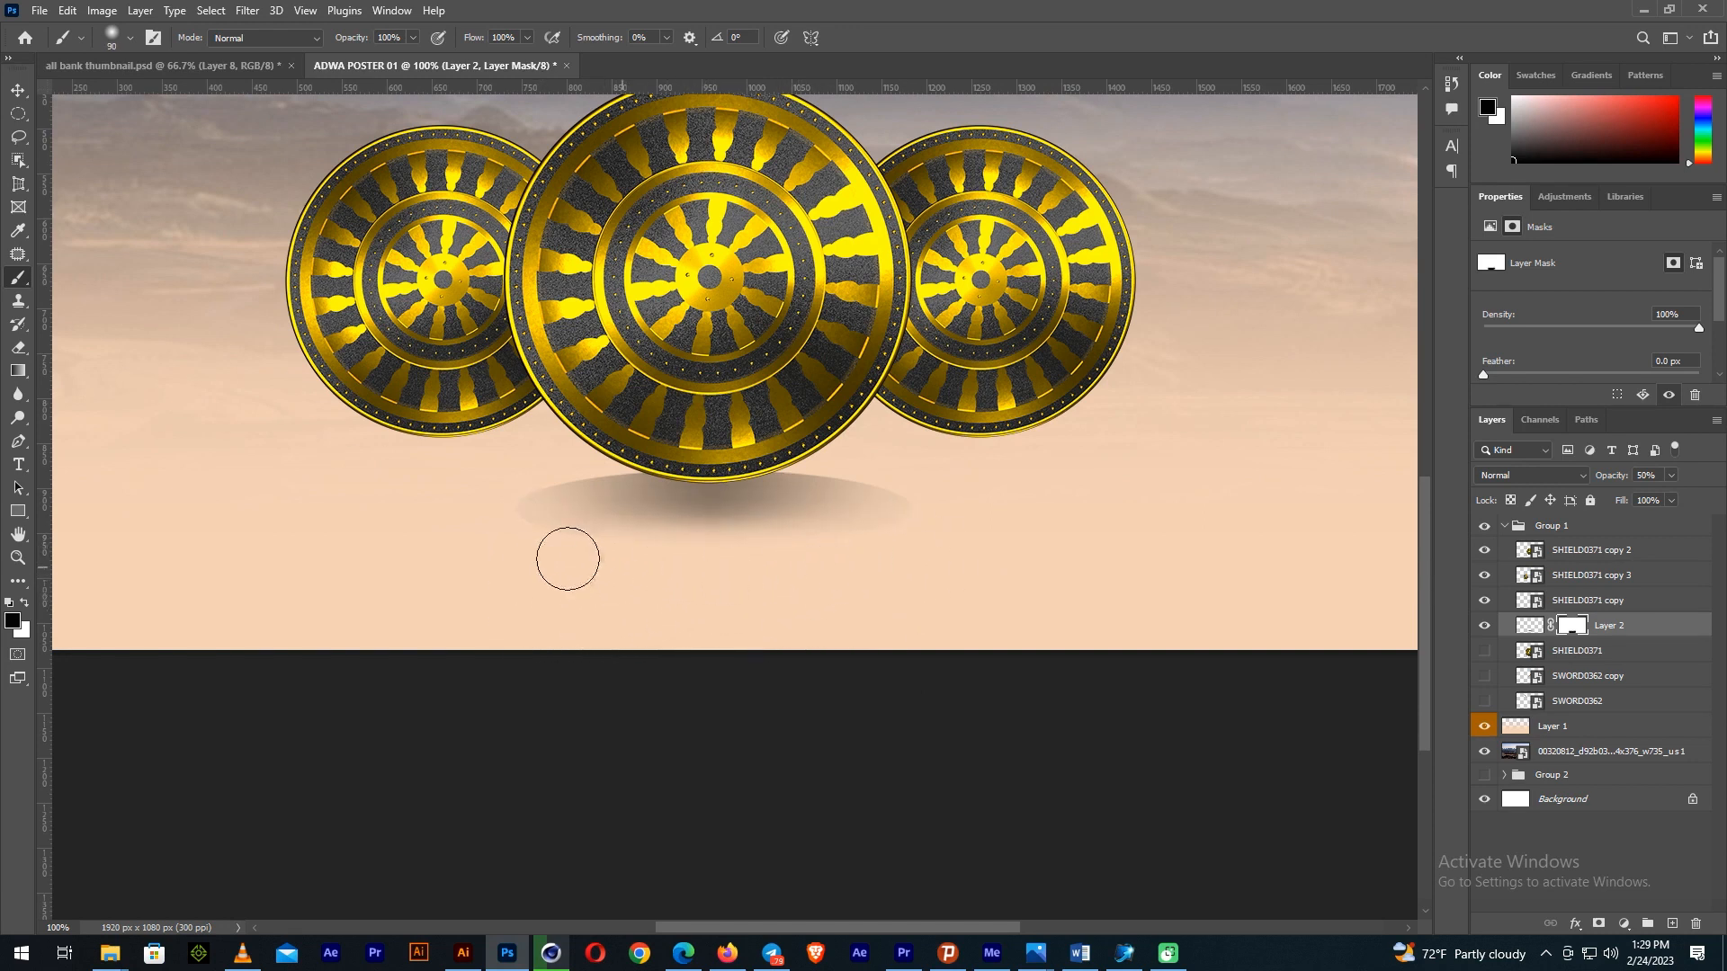
mouse_move(928, 527)
left_mouse_down()
mouse_move(867, 459)
mouse_move(753, 449)
mouse_move(560, 458)
mouse_move(498, 487)
left_mouse_up()
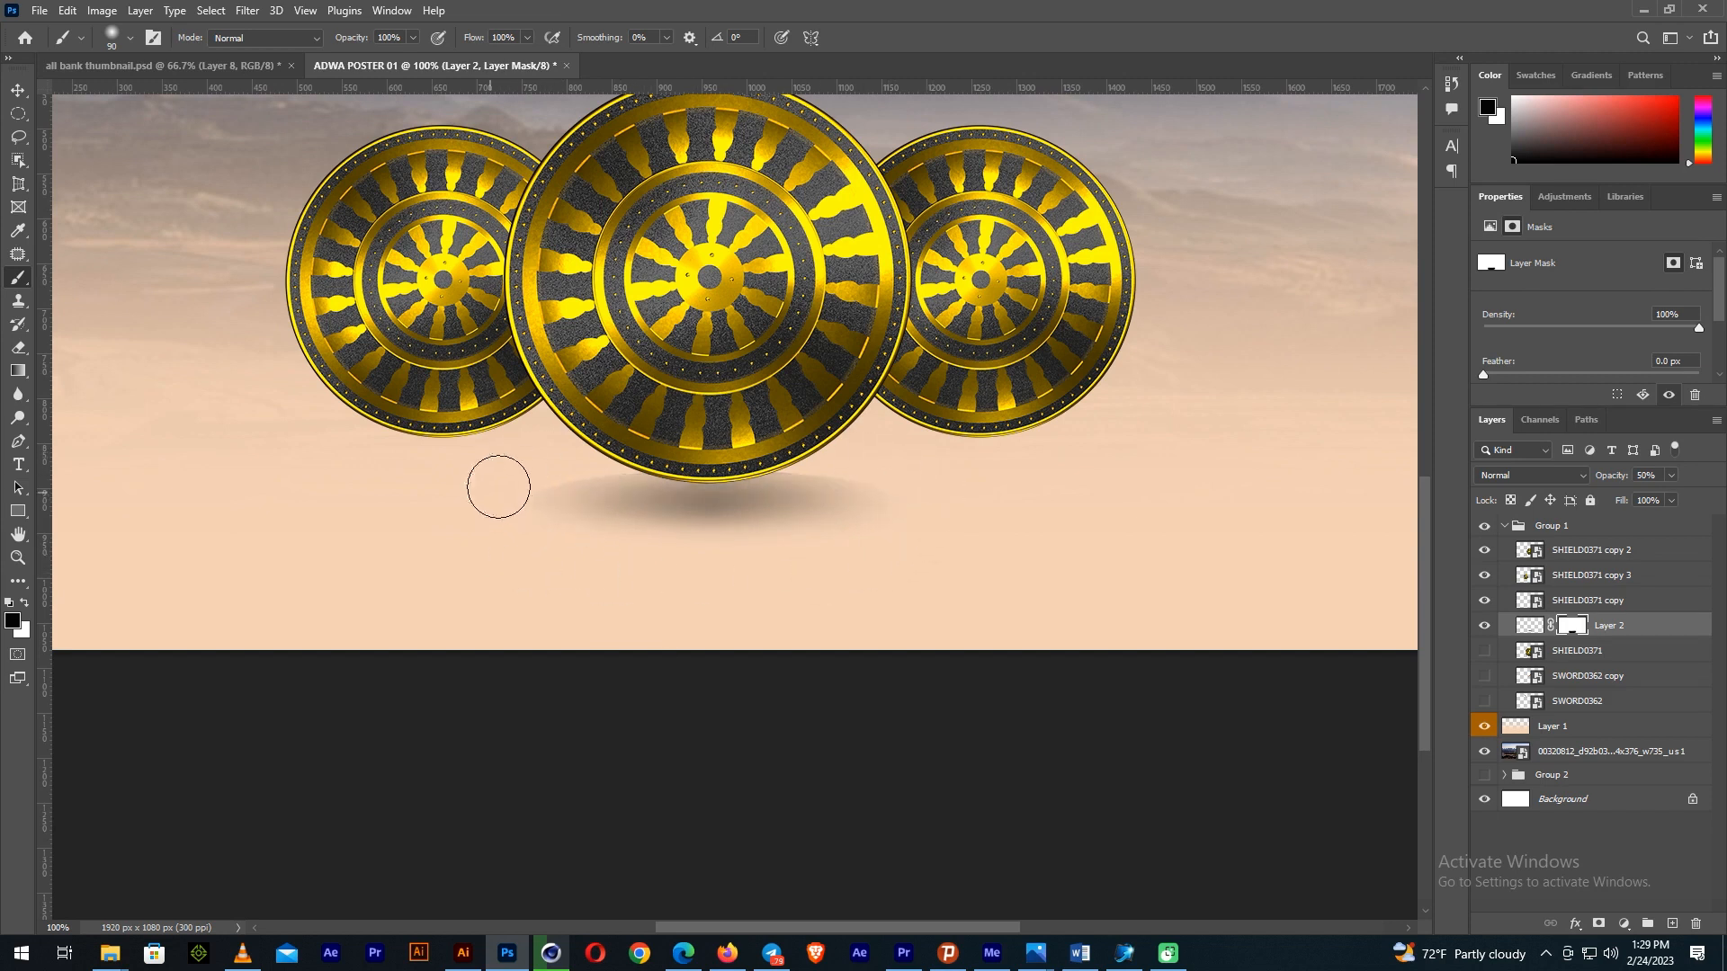
key("v")
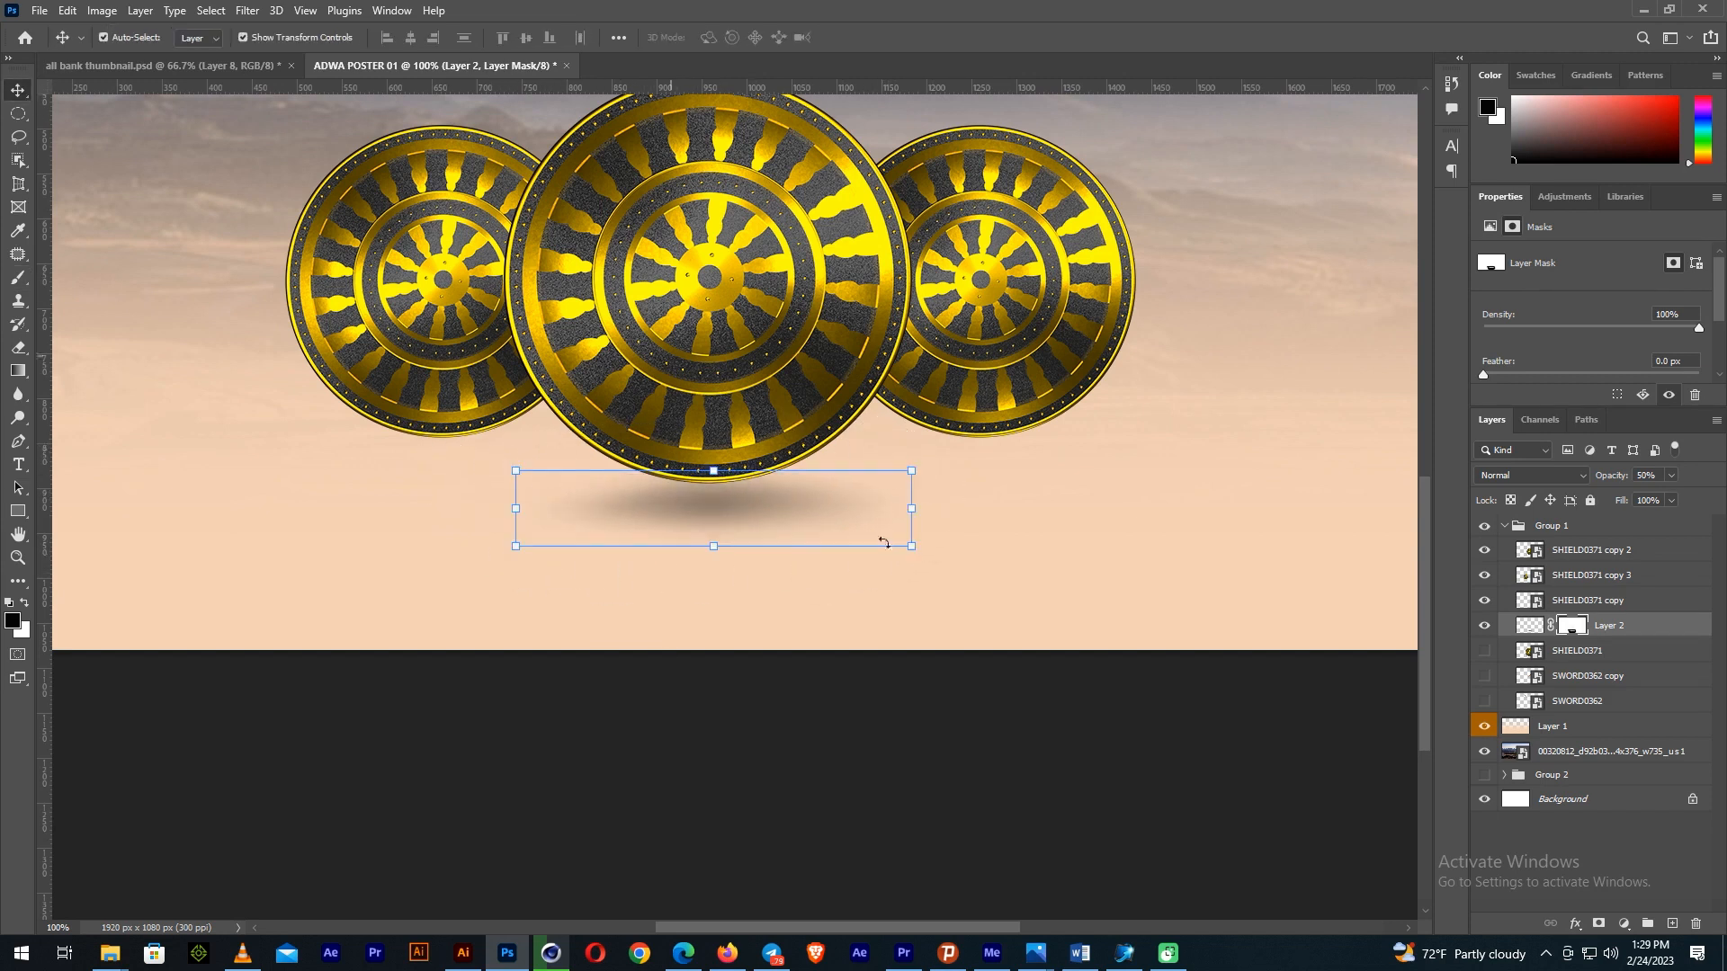
Reshape the shadow to about 426 px wide, adjust its height and tuck it directly under the central shield
left_click_drag(711, 469, 711, 496)
left_click_drag(912, 521, 982, 522)
left_click_drag(748, 547, 751, 558)
left_click_drag(805, 540, 767, 501)
left_click_drag(941, 494, 896, 493)
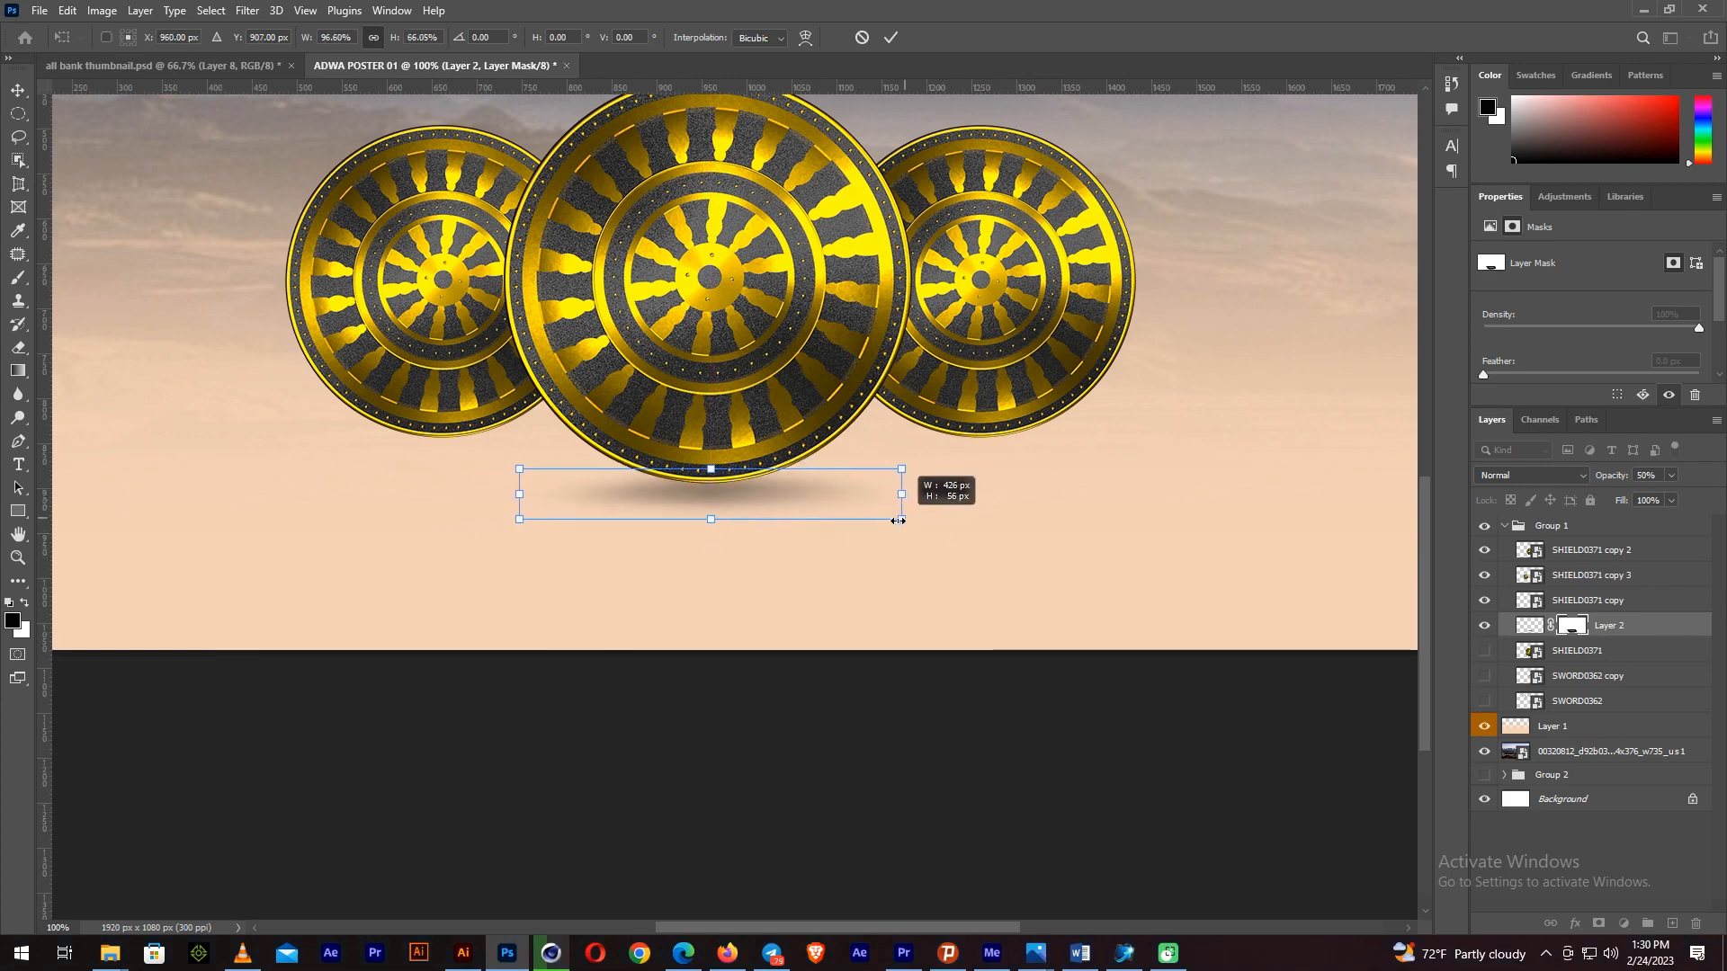
left_click_drag(713, 519, 713, 541)
Set the shadow's opacity to 80% and place a narrower copy, about 316 × 62 px, beneath the right shield
left_click_drag(746, 504, 1054, 493)
key("Return")
key("8")
left_click_drag(1178, 498, 1137, 484)
Copy the small shadow beneath the left shield and set the copy's opacity to 60%
left_click_drag(1018, 466, 461, 487)
key("Return")
key("6")
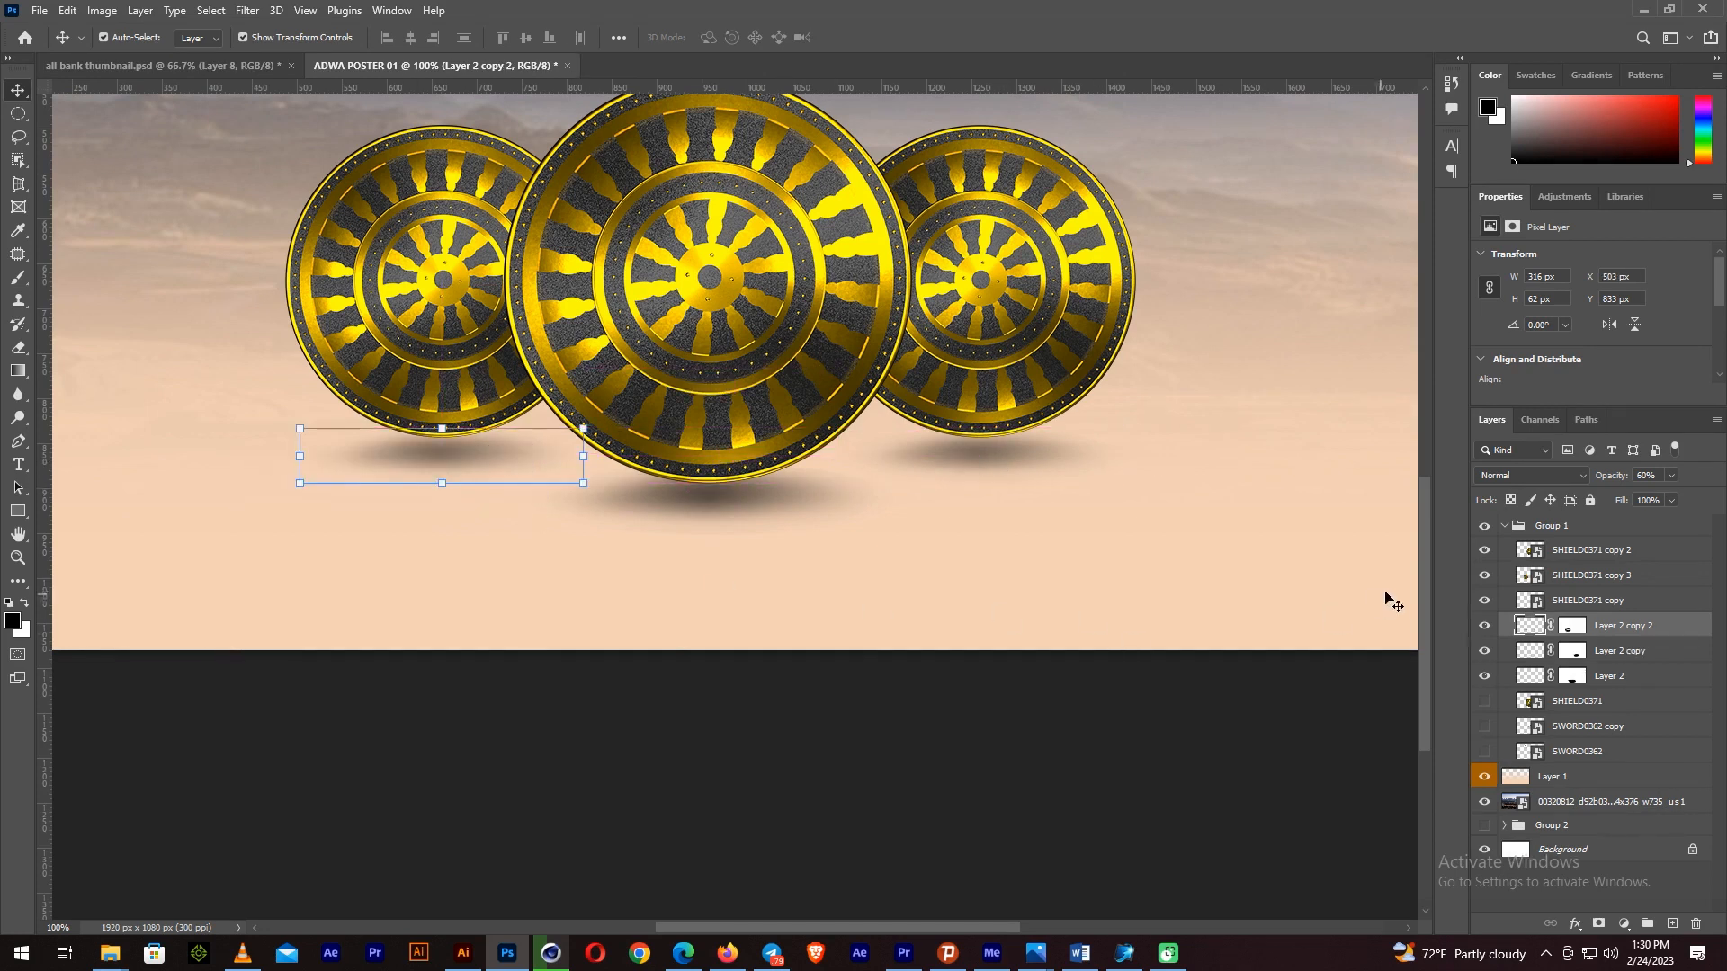
Collapse the shield group and duplicate the mountain photo layer
left_click(1505, 527)
key("ctrl+minus")
key("ctrl+minus")
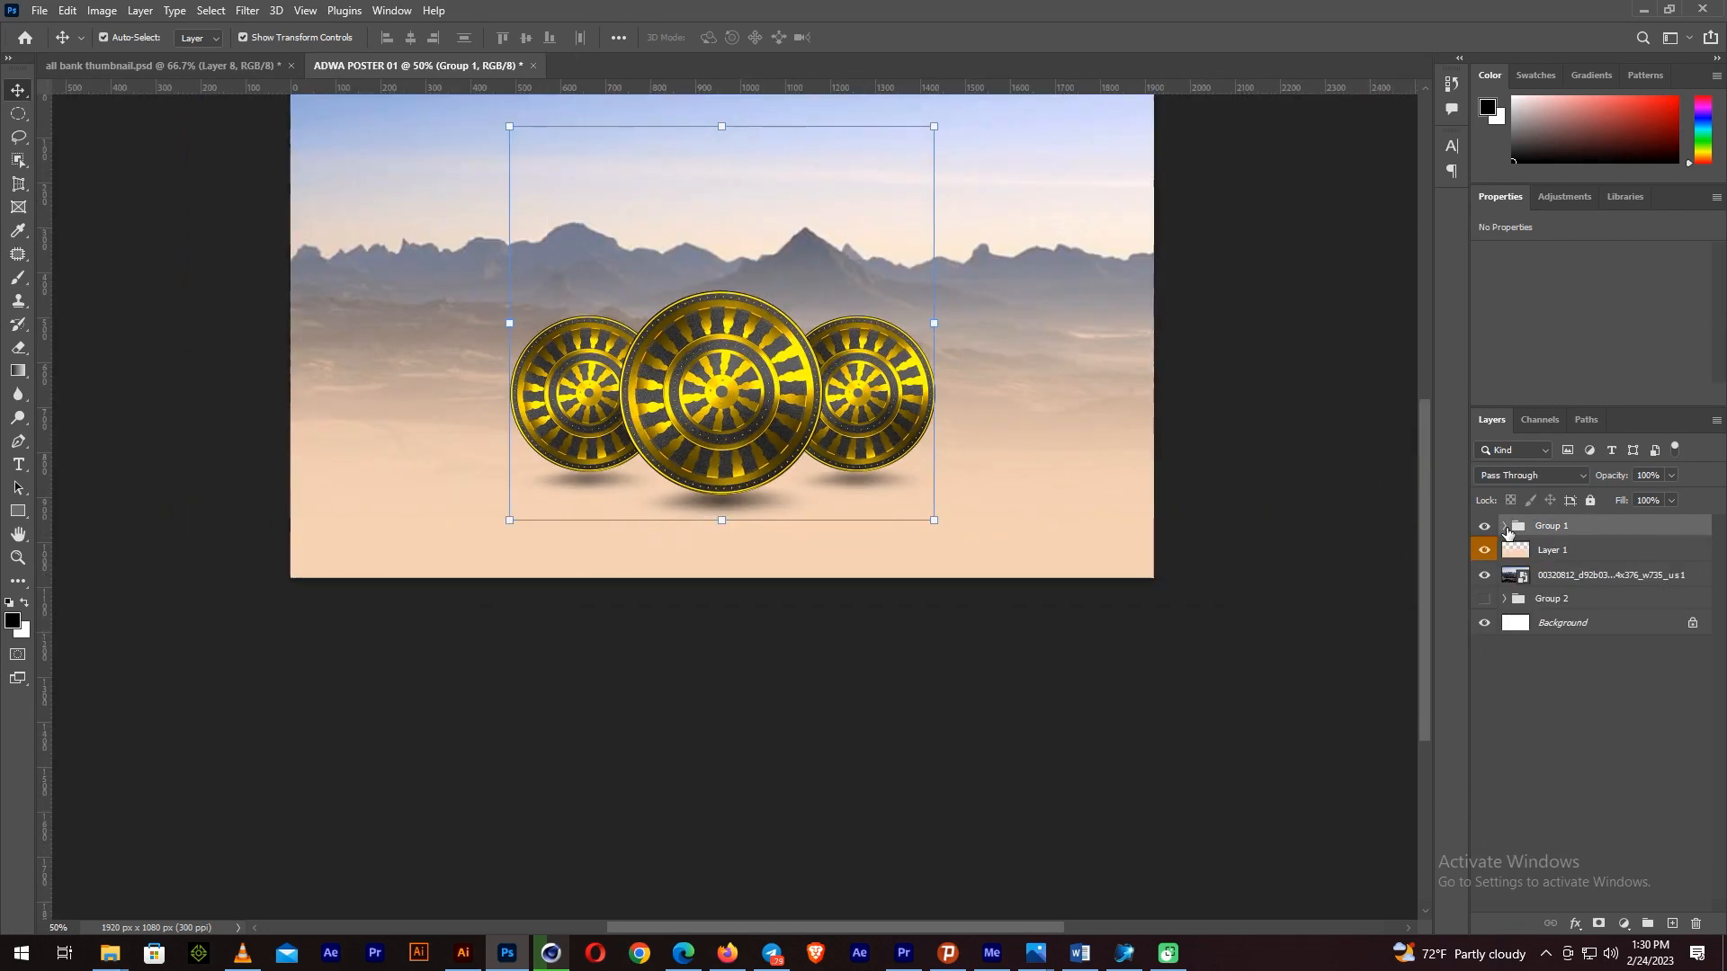
left_click(1560, 582)
key("ctrl+j")
scroll(926, 347, "up", 2)
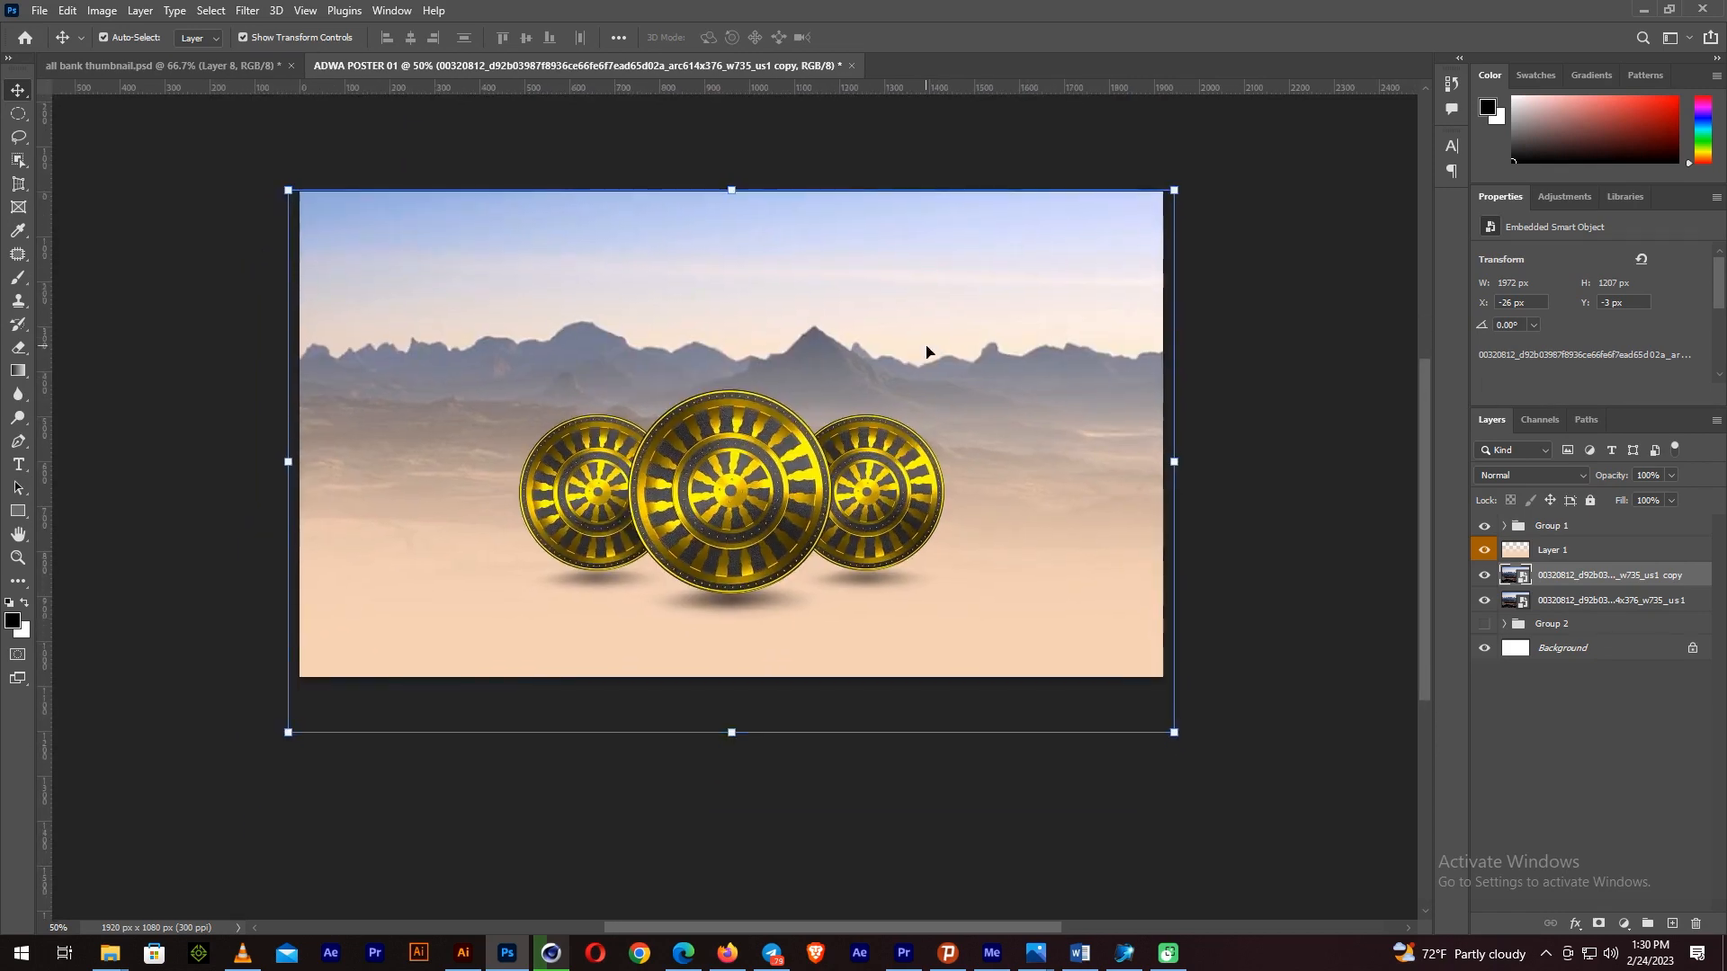
Apply a Canvas Texturizer to the mountain photo copy with scaling 50%, relief 7 and light from the top
left_click(247, 10)
left_click(270, 104)
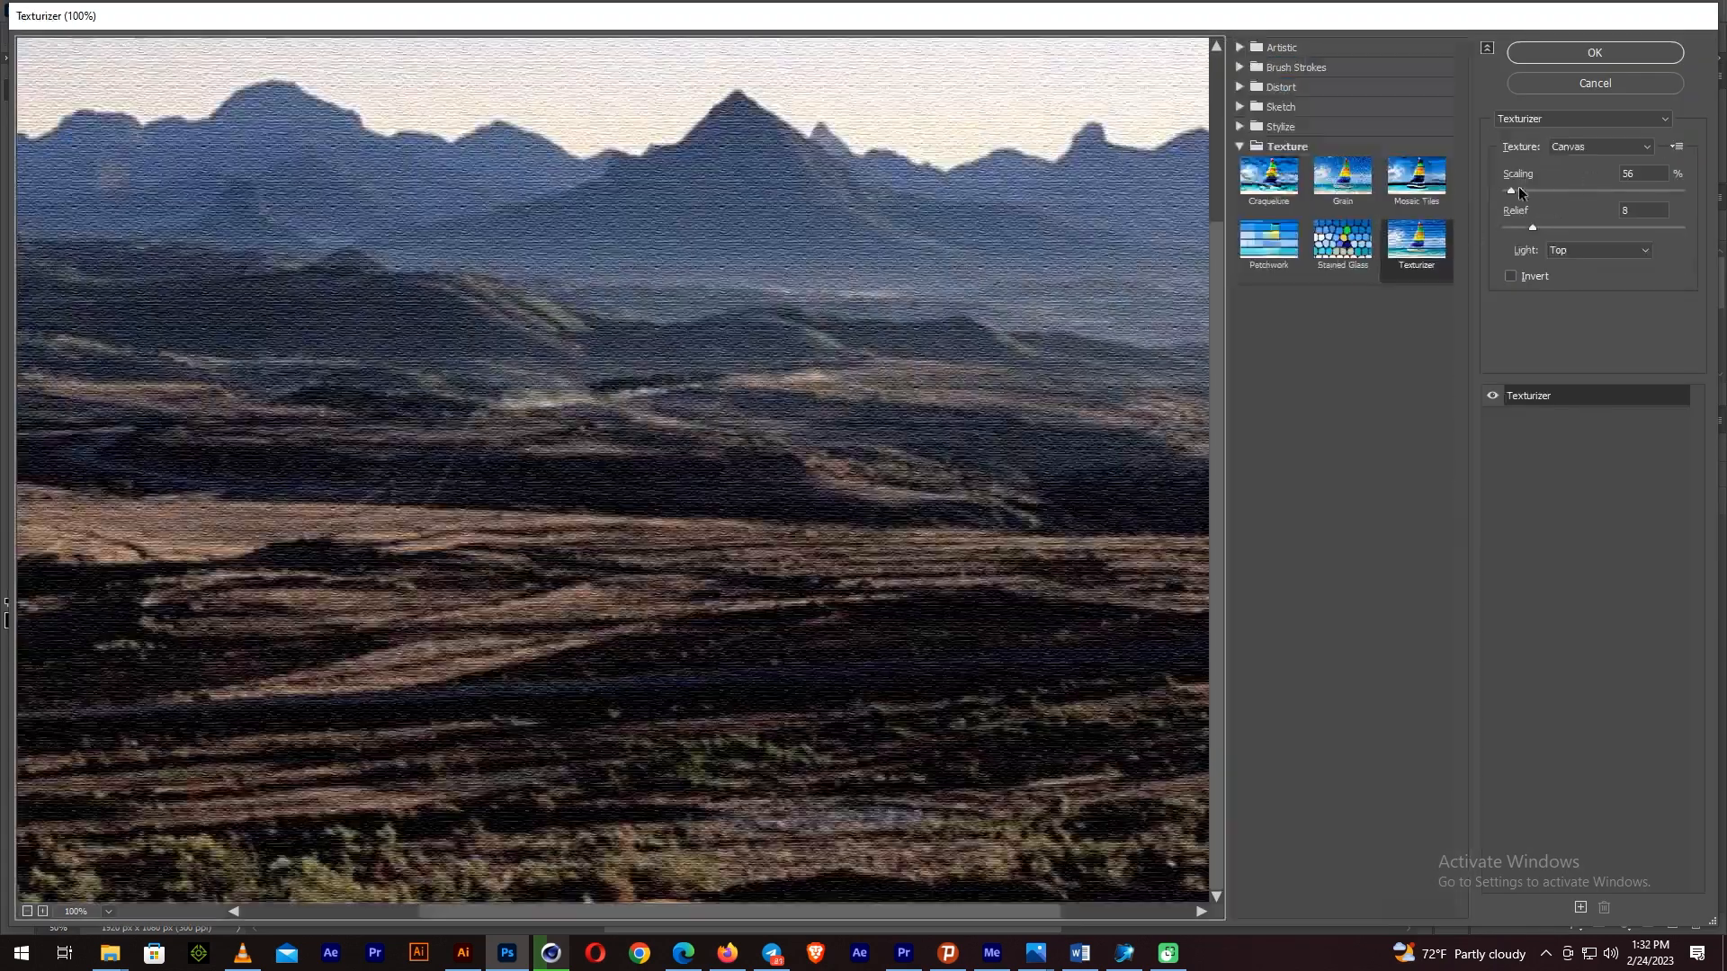
mouse_move(1515, 191)
left_mouse_down()
mouse_move(1556, 189)
mouse_move(1498, 191)
mouse_move(1556, 225)
mouse_move(1475, 228)
mouse_move(1526, 219)
left_mouse_up()
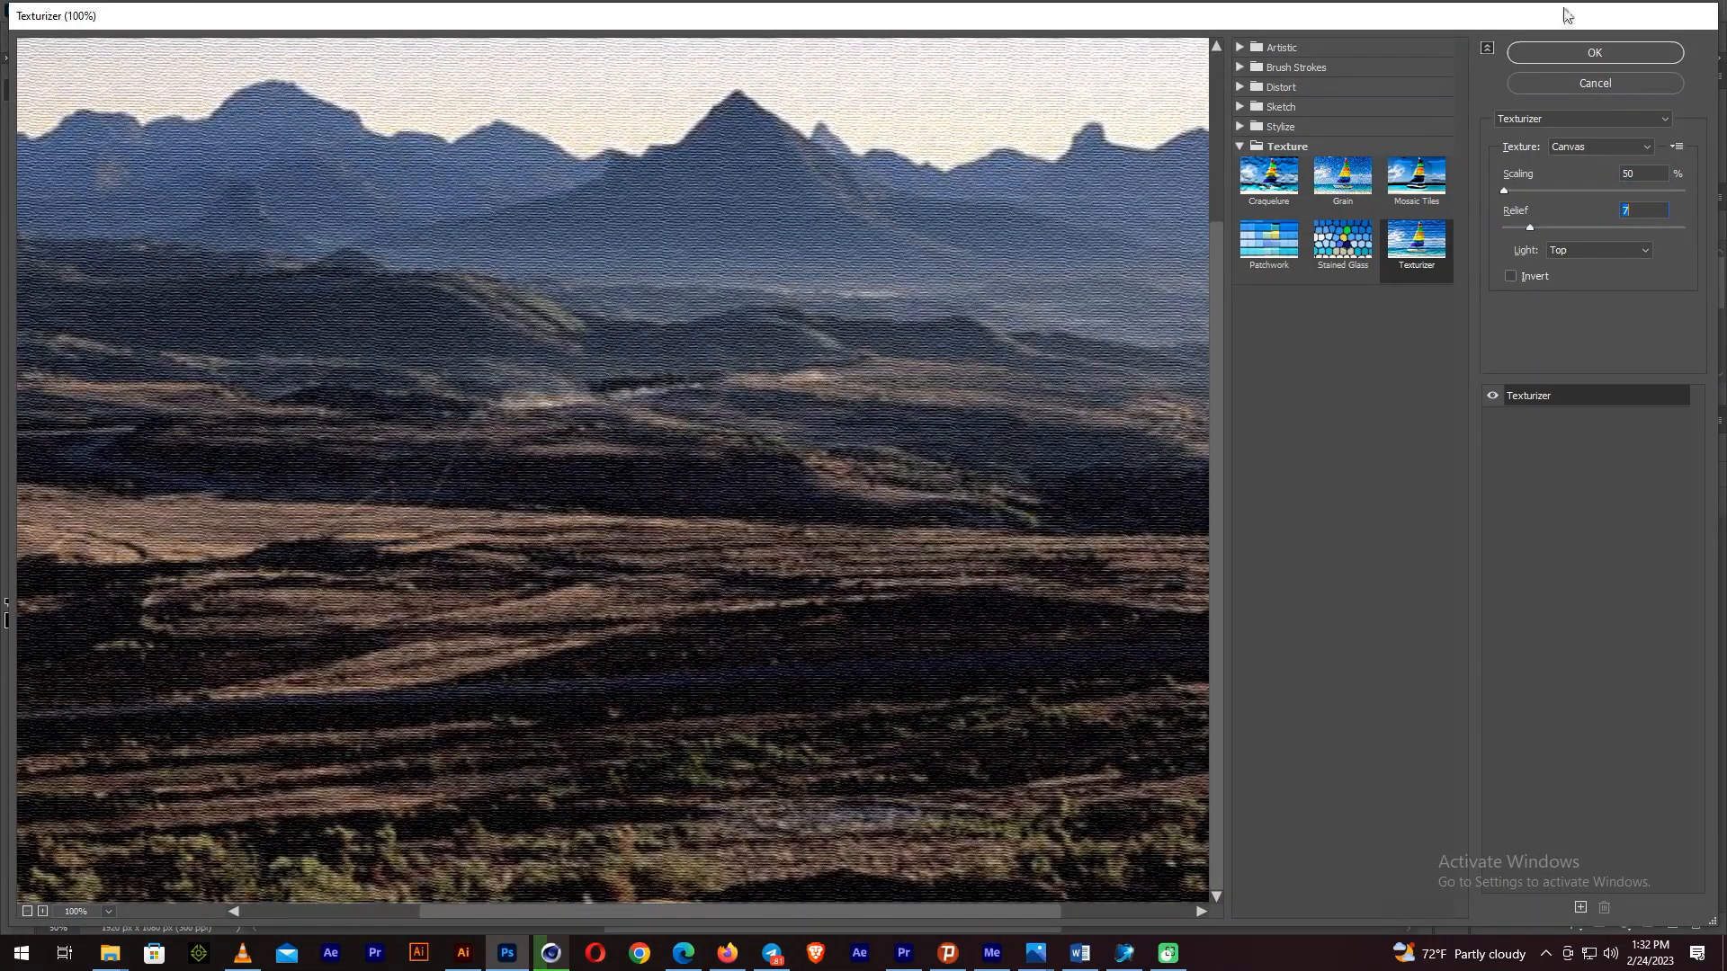
left_click(1598, 55)
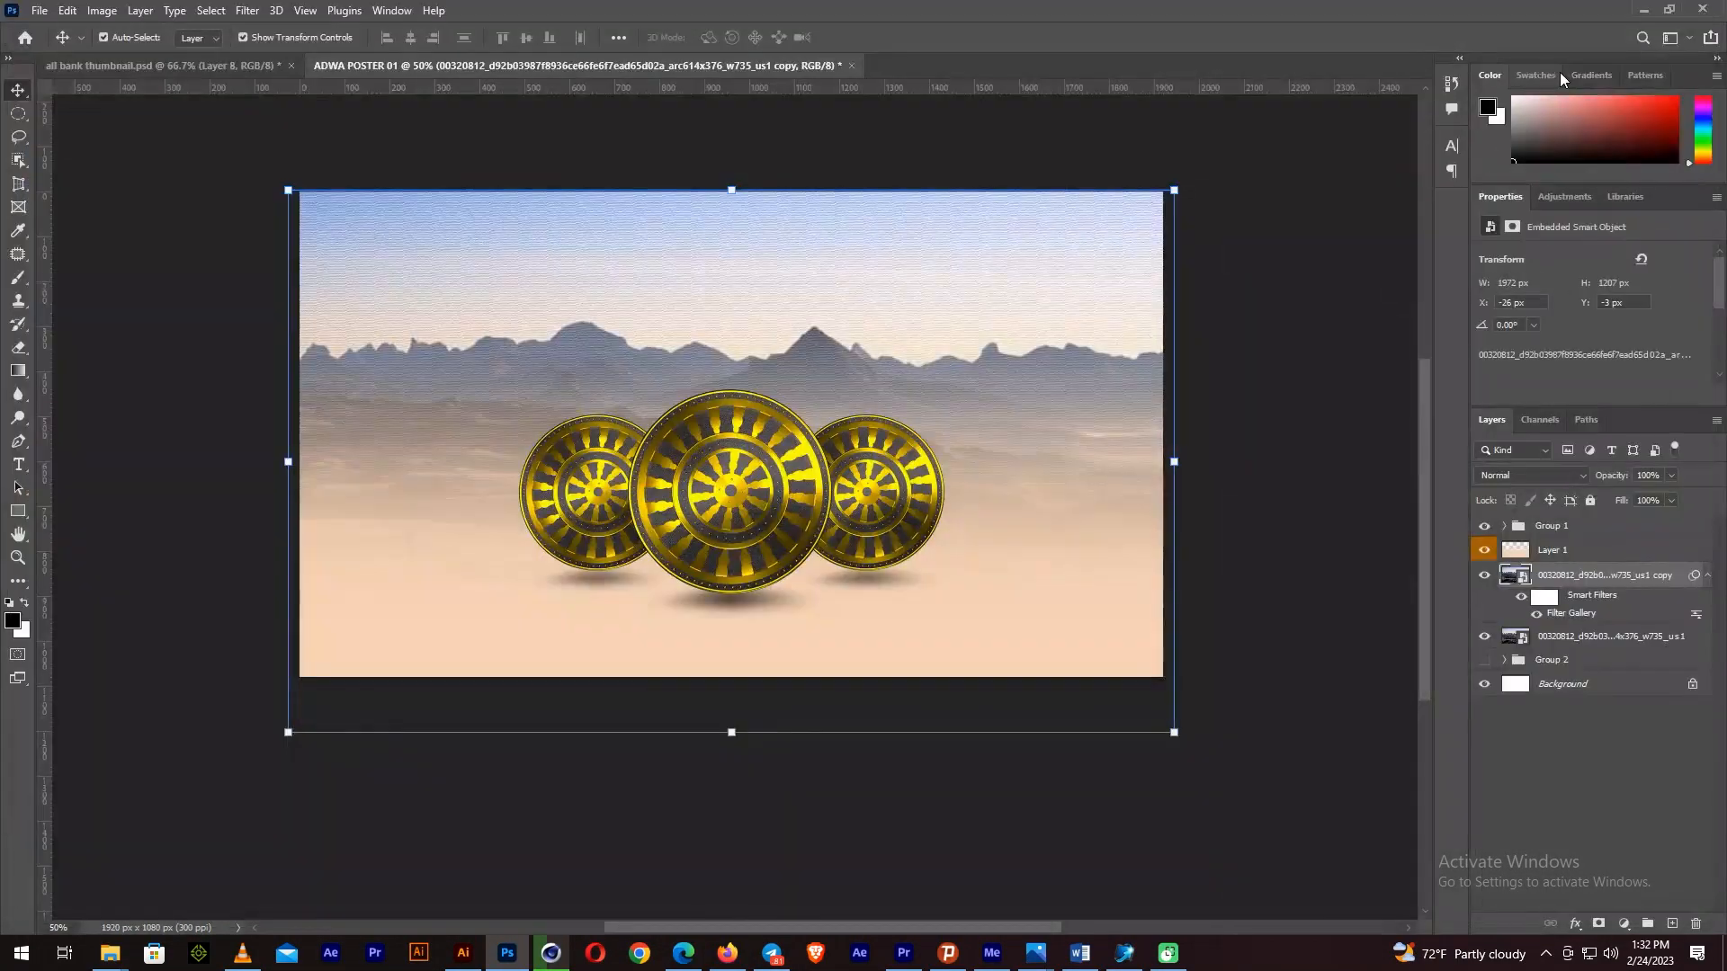
Duplicate the textured mountain layer and apply a Gaussian Blur with a 2.1 px radius to the new copy
left_click(1703, 574)
key("ctrl+j")
left_click(247, 10)
mouse_move(270, 245)
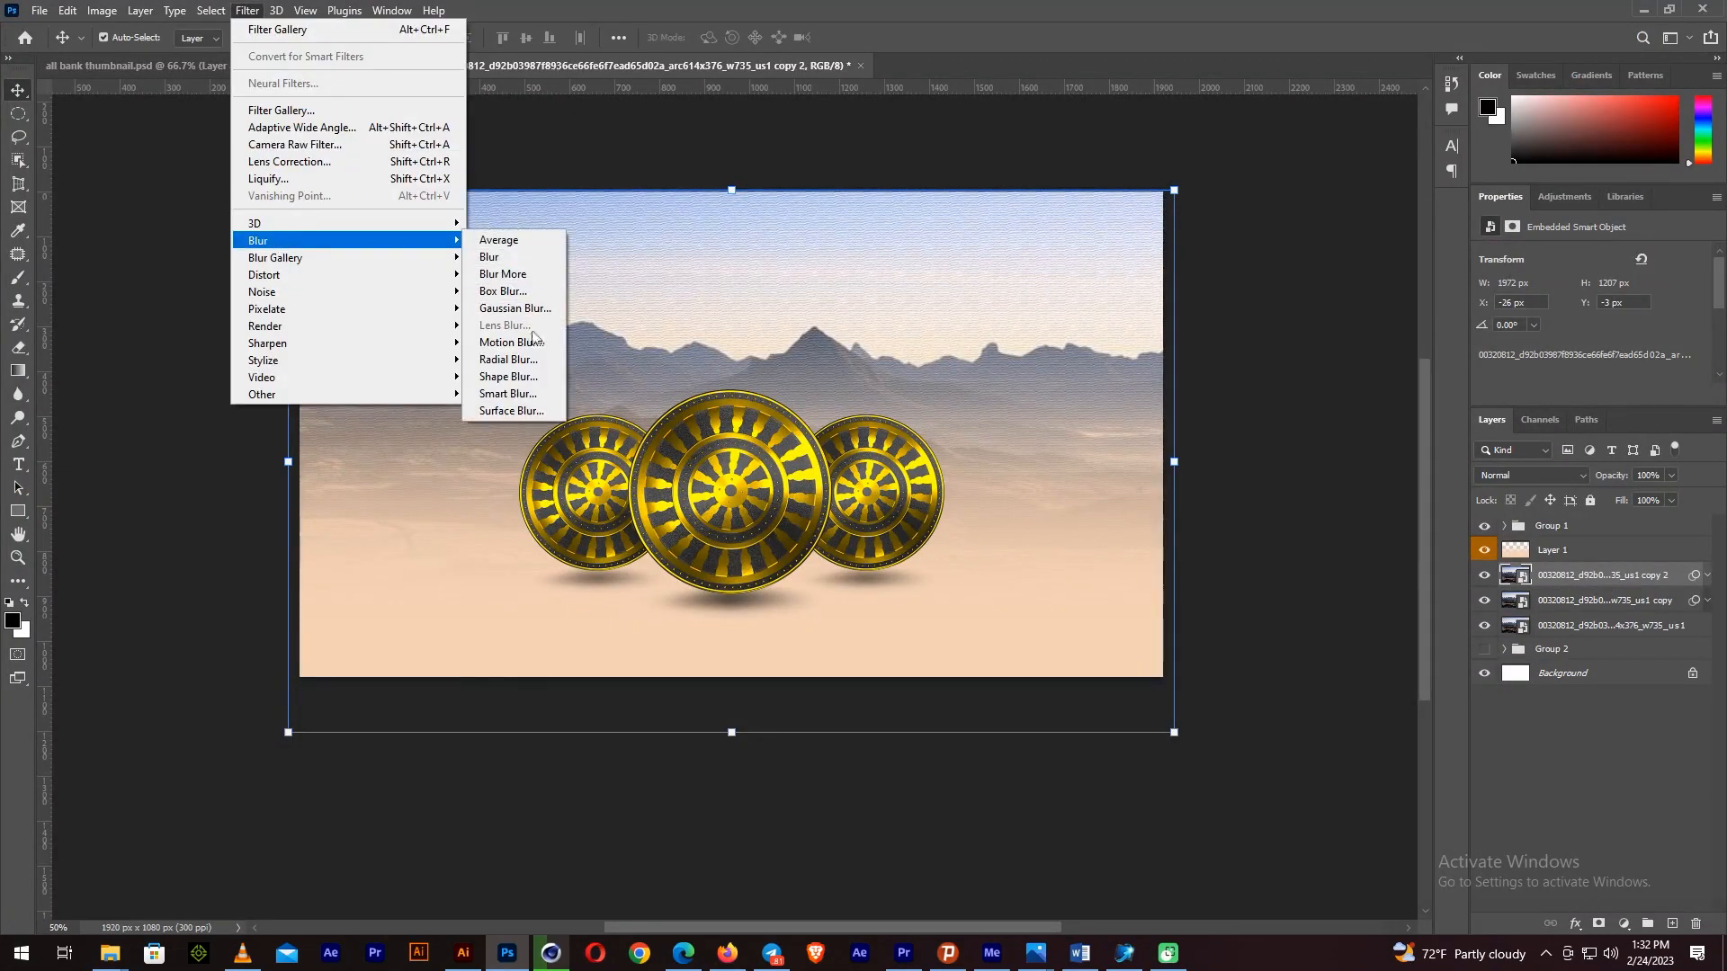
left_click(513, 314)
left_click_drag(1300, 490, 1295, 491)
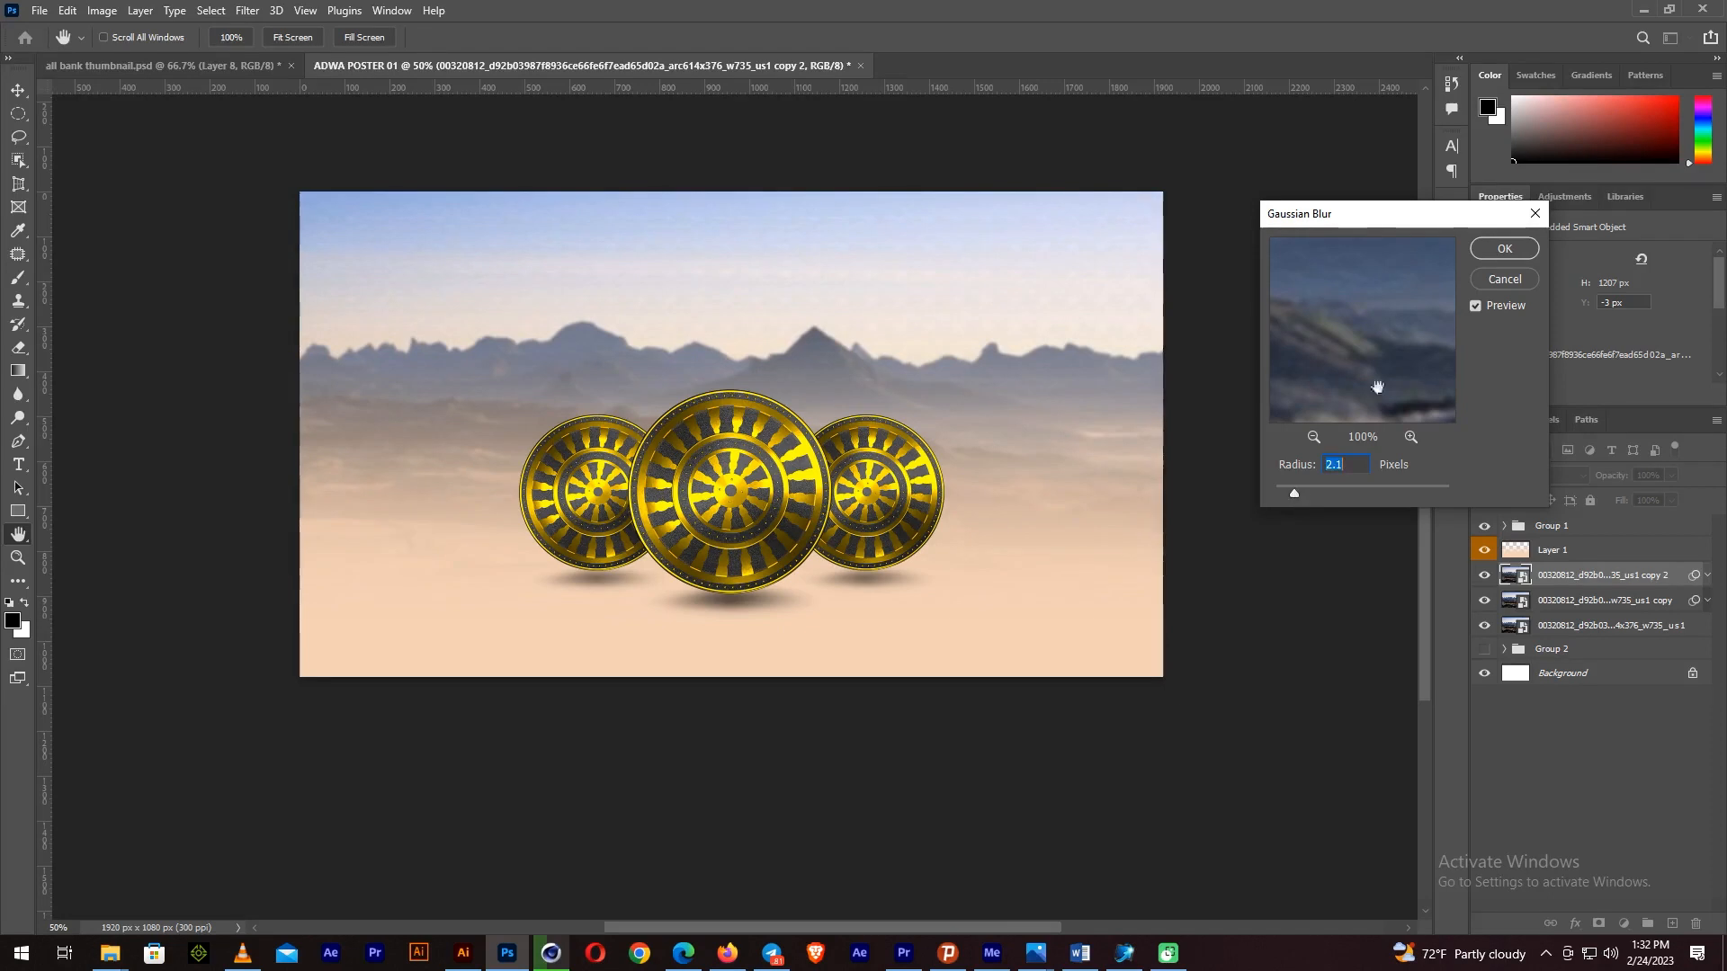
left_click(1504, 248)
key("v")
Set the blurred mountain copy's blend mode to Overlay and its opacity to 88%
left_click(1520, 475)
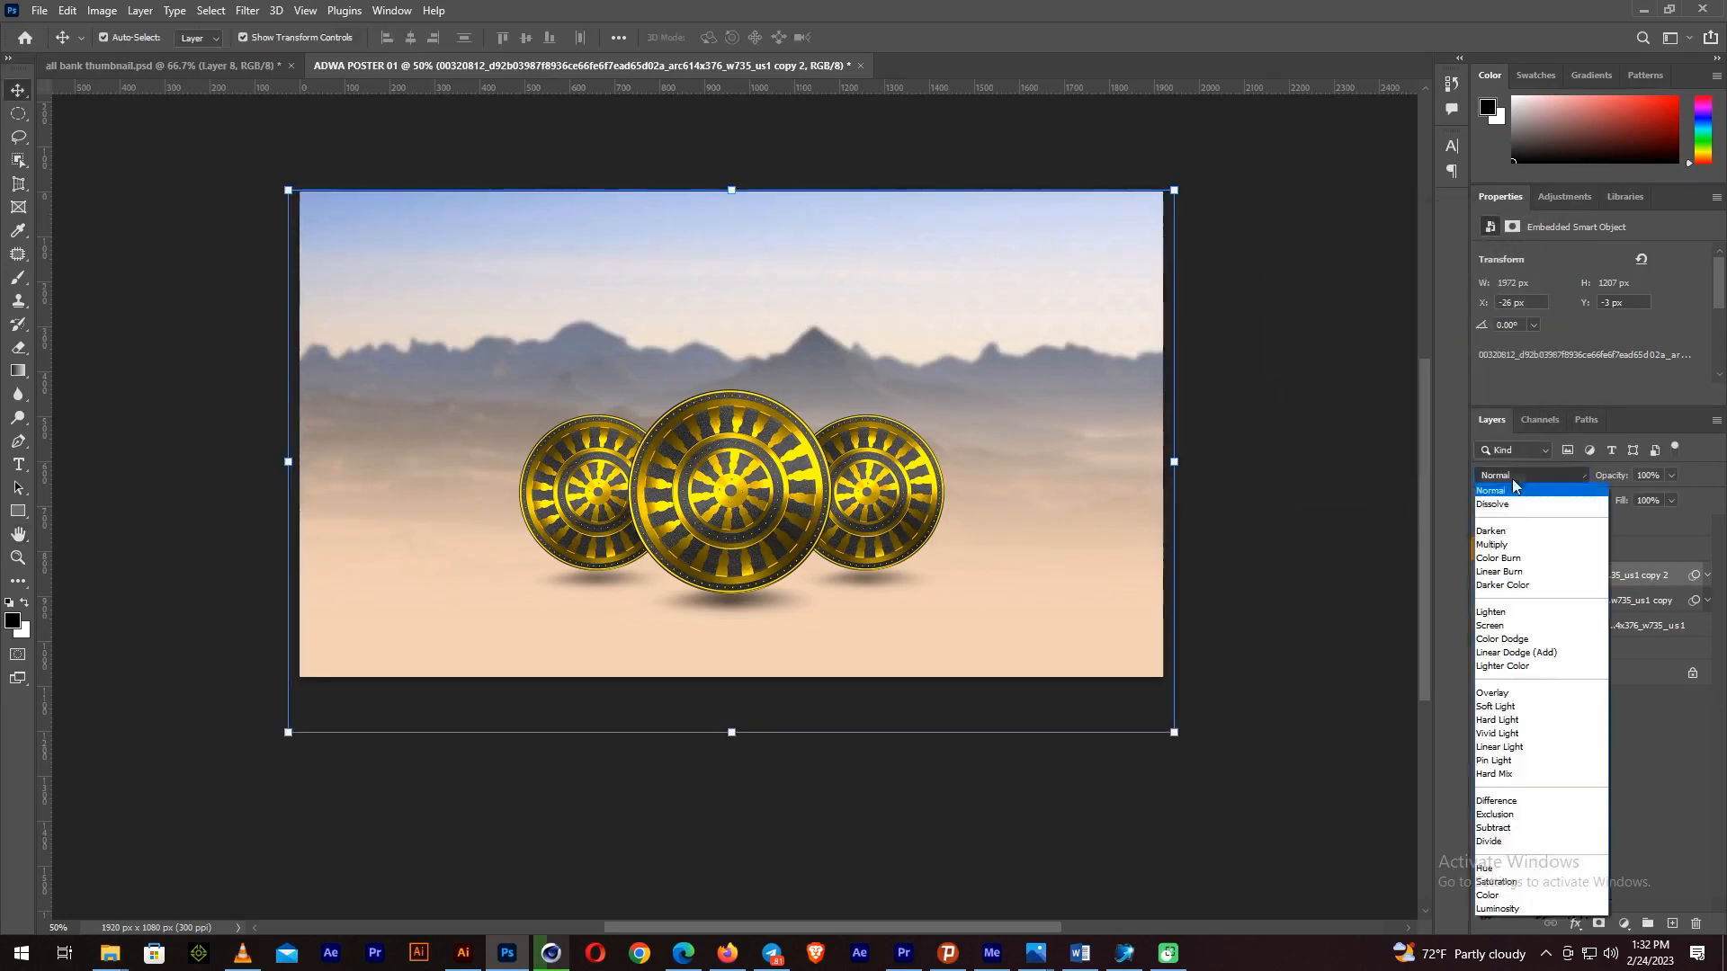
left_click(1494, 694)
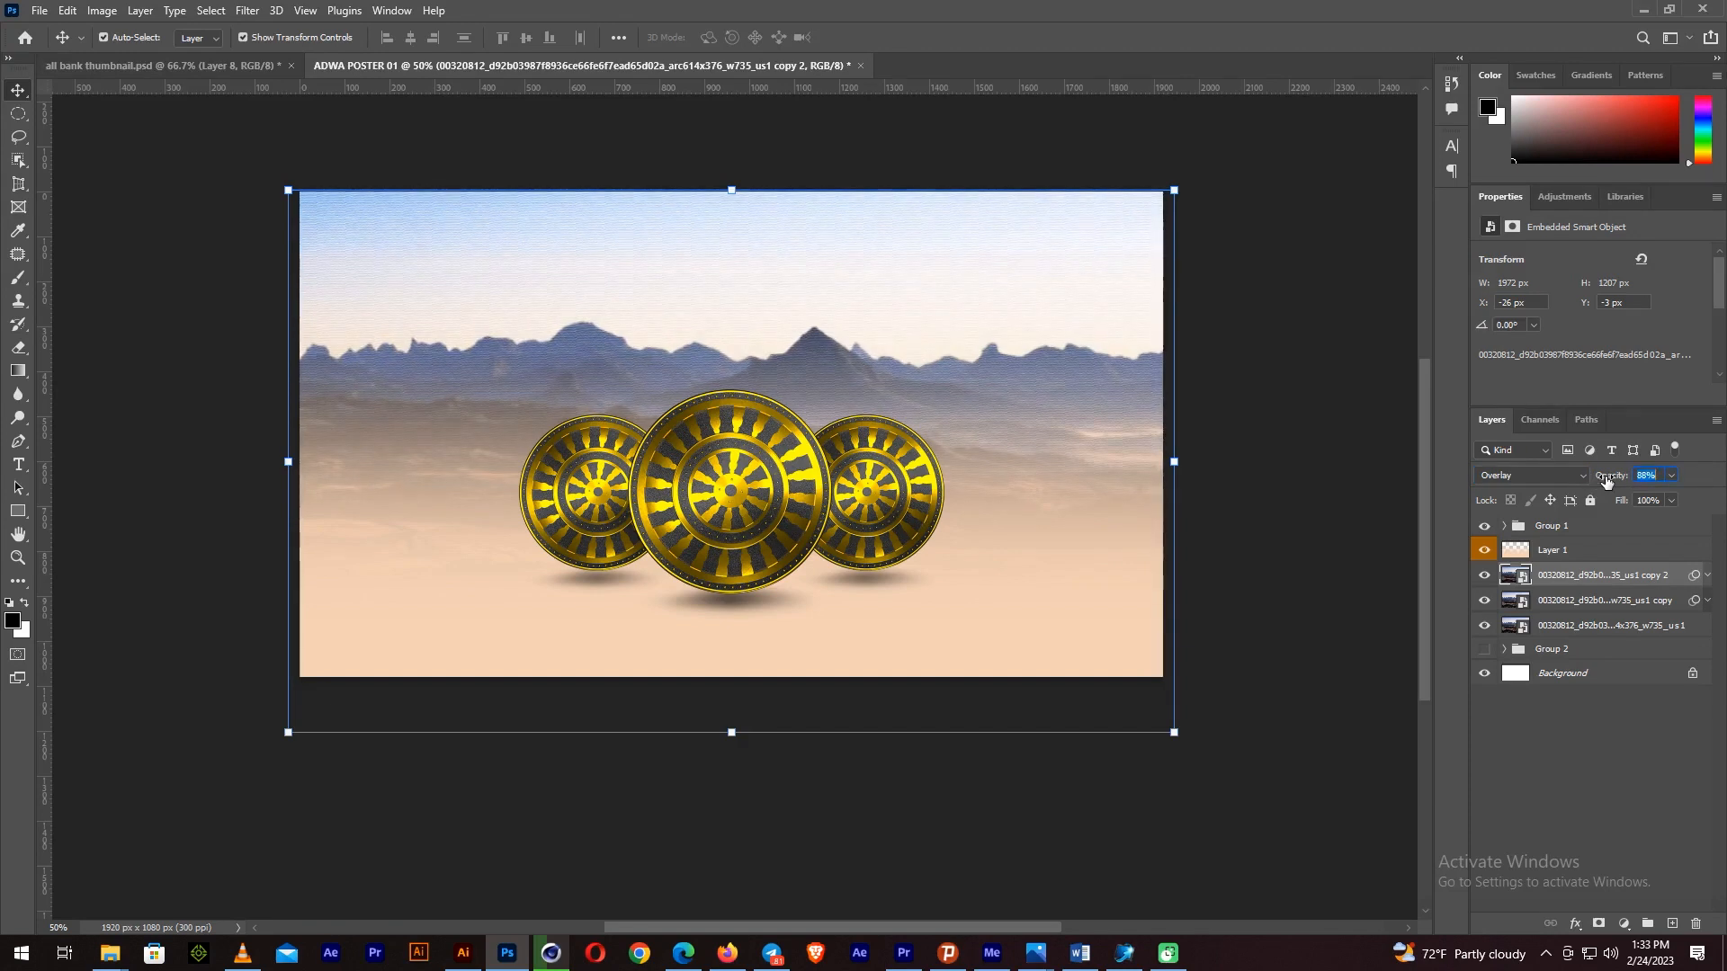
left_click_drag(1605, 478, 1605, 477)
key("ctrl+plus")
key("ctrl+plus")
key("ctrl+minus")
key("ctrl+minus")
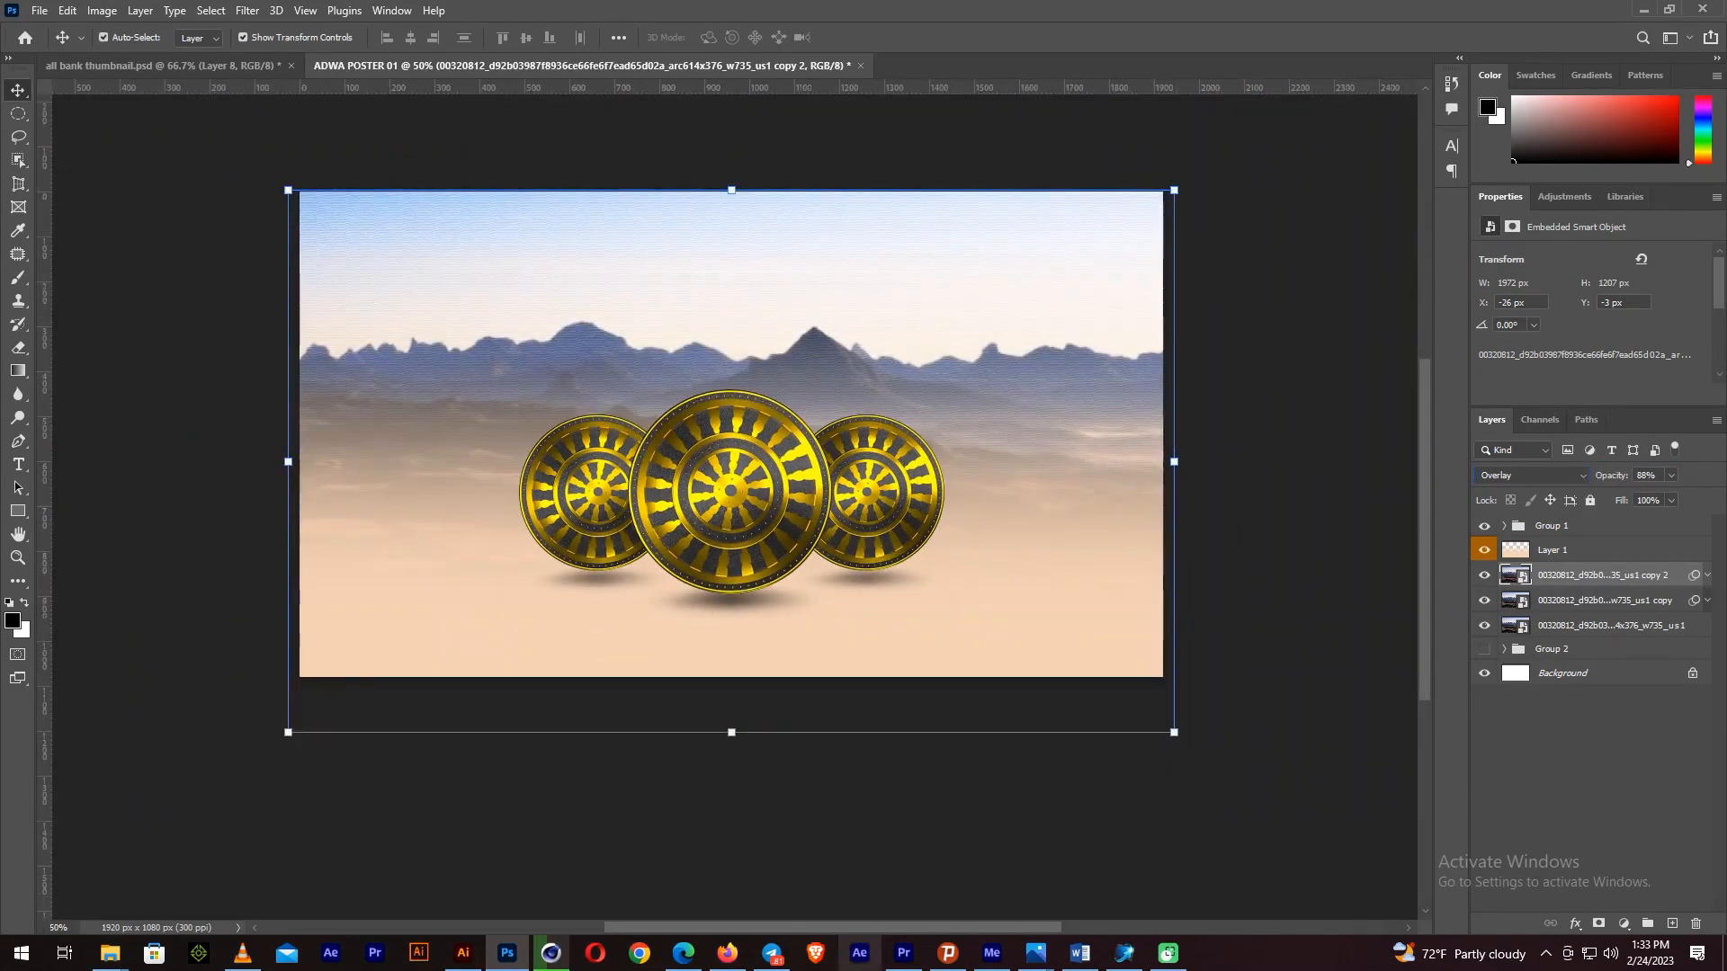
left_click(1503, 649)
left_click_drag(1583, 673, 1588, 578)
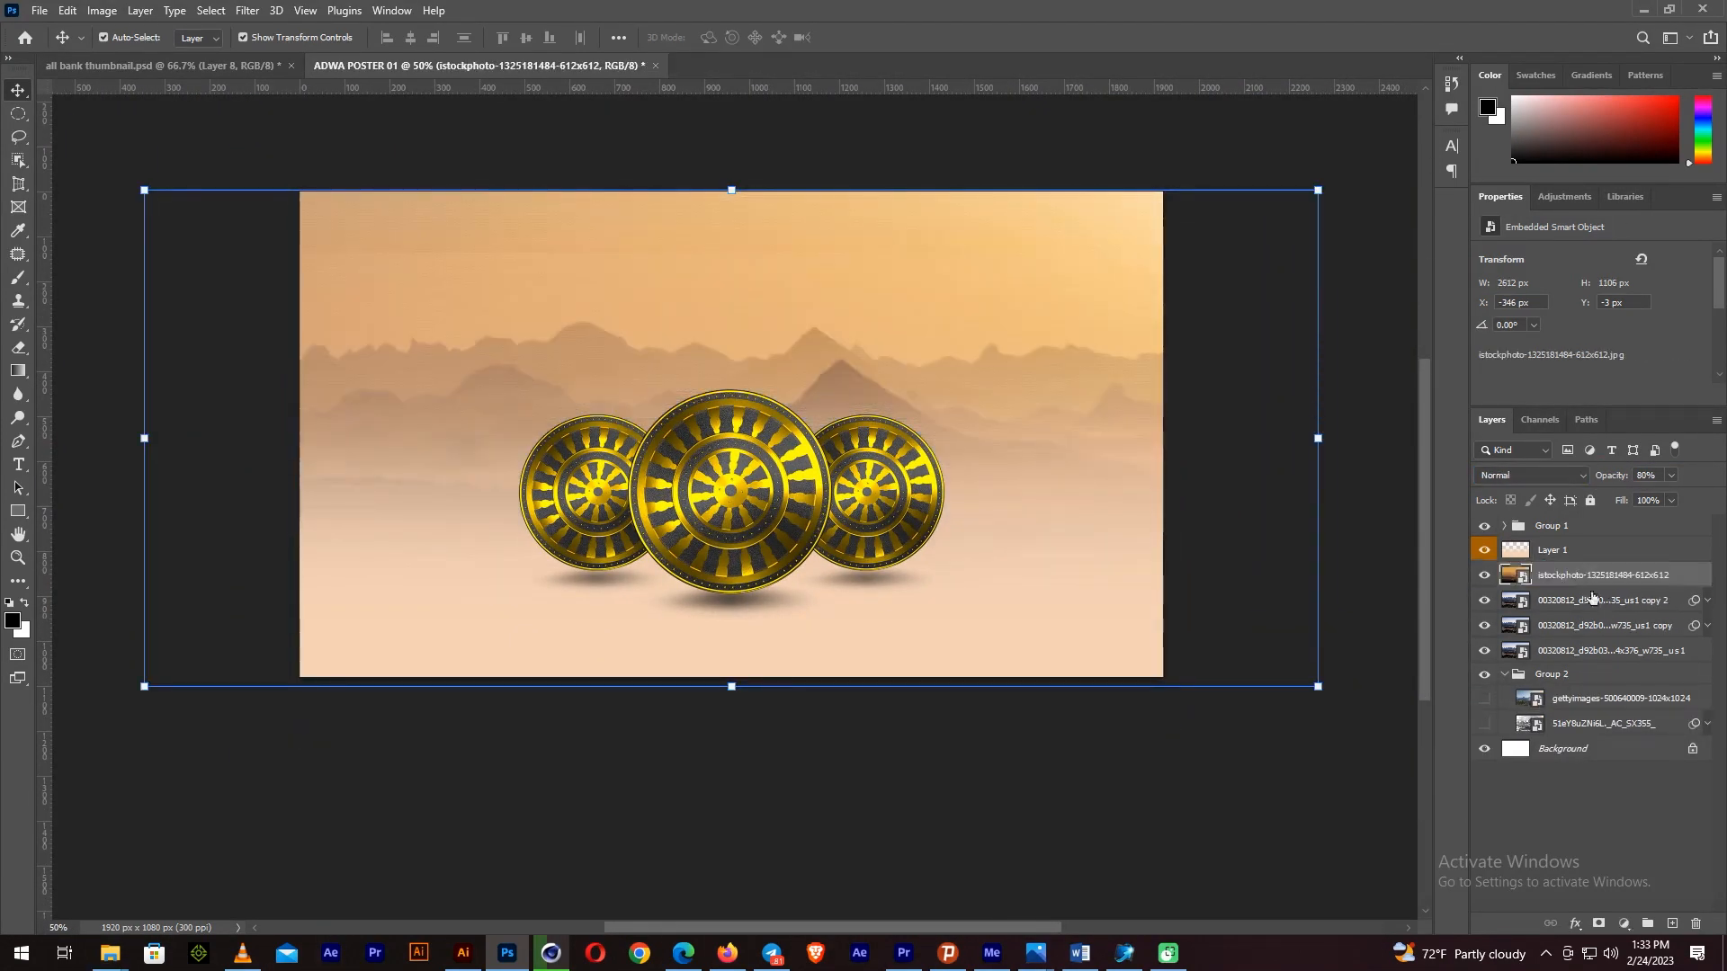
double_click(1535, 9)
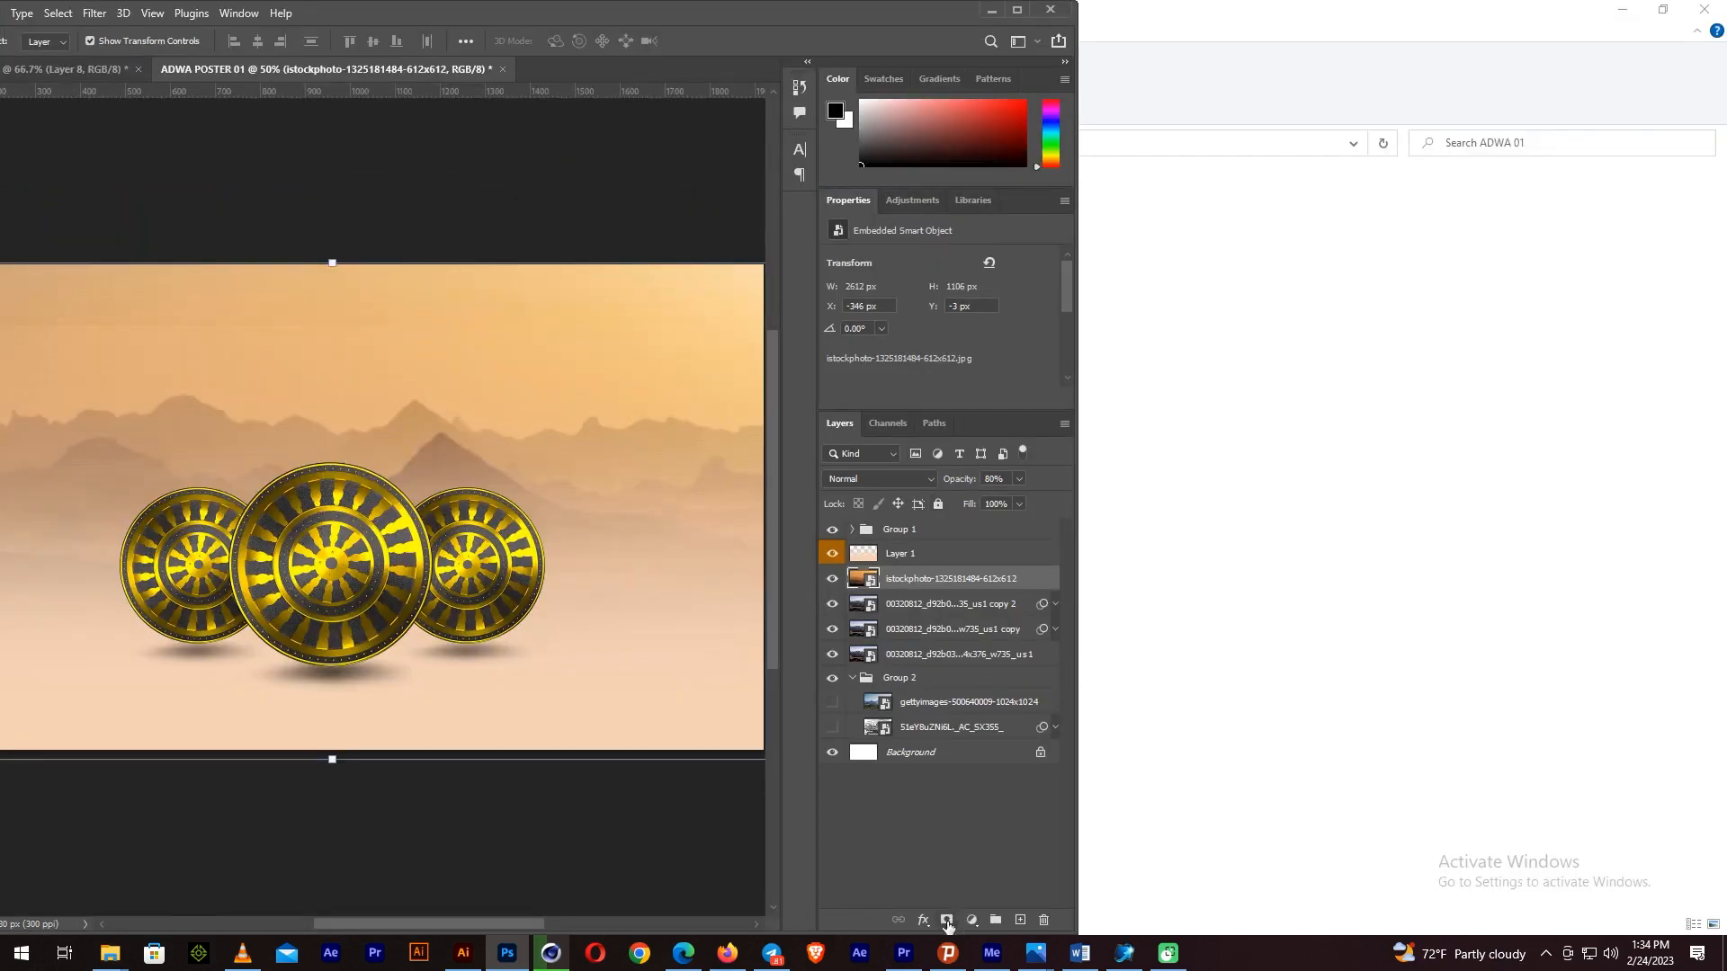
left_click(947, 920)
key("super+Up")
Raise the orange sky photo to 100% opacity and mask out its part over the mountains and ground with a 400 px soft brush
key("b")
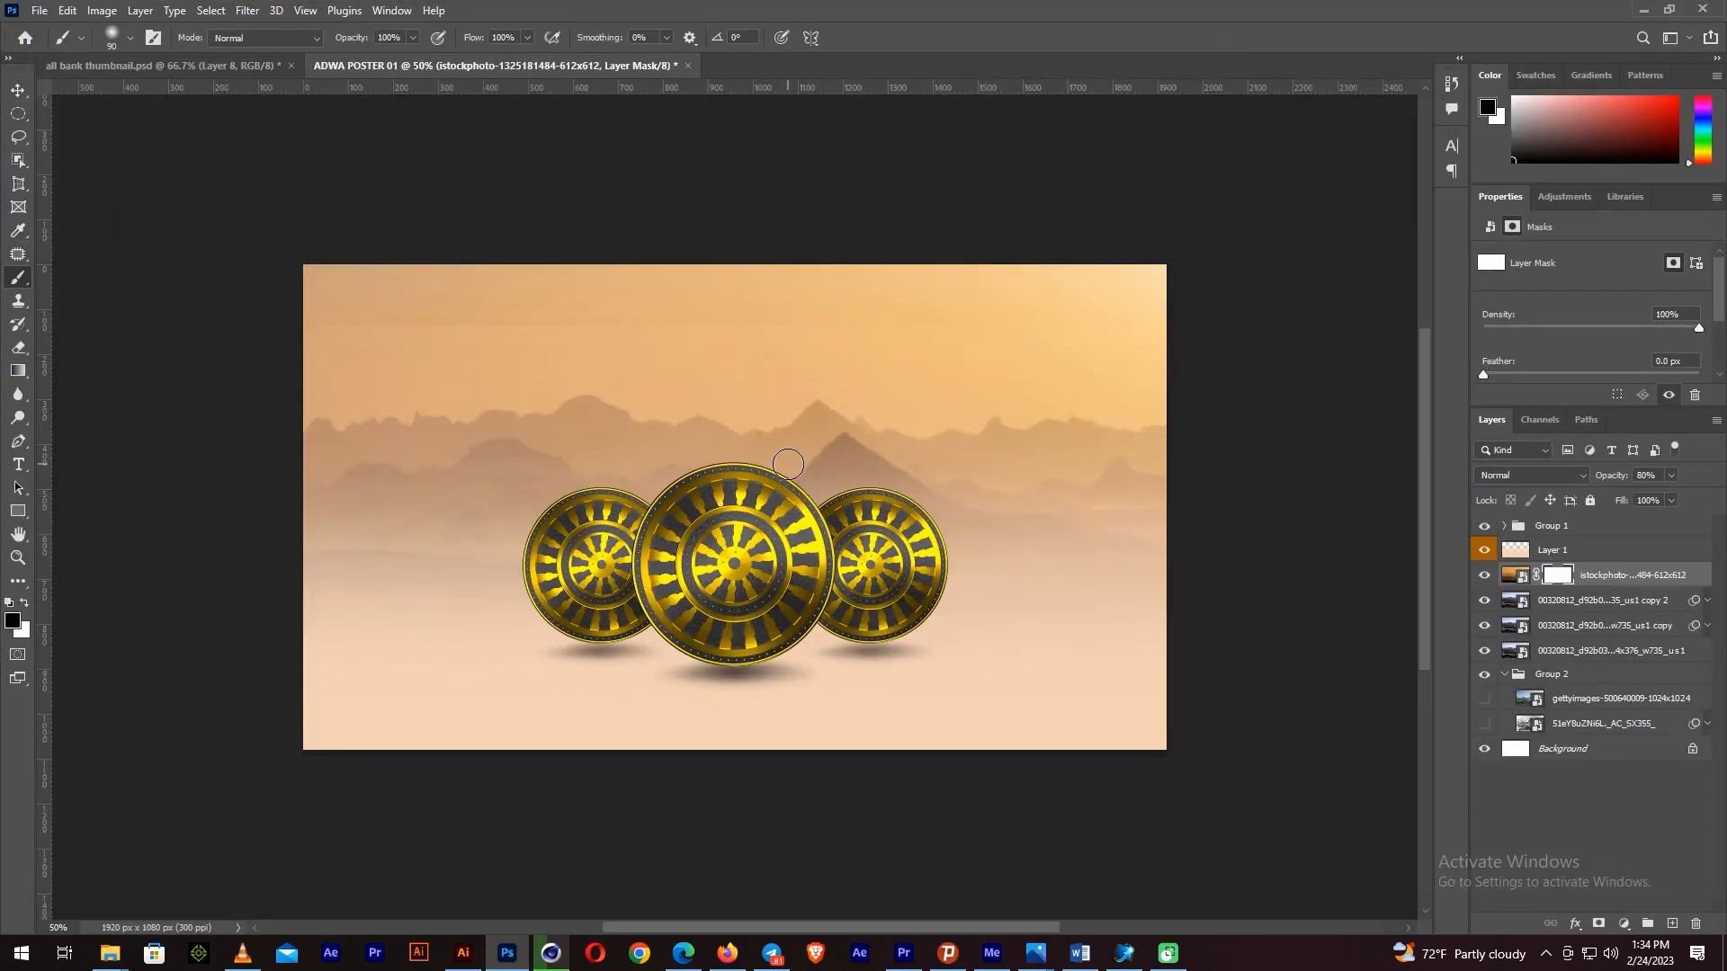
left_click_drag(1725, 460, 1725, 447)
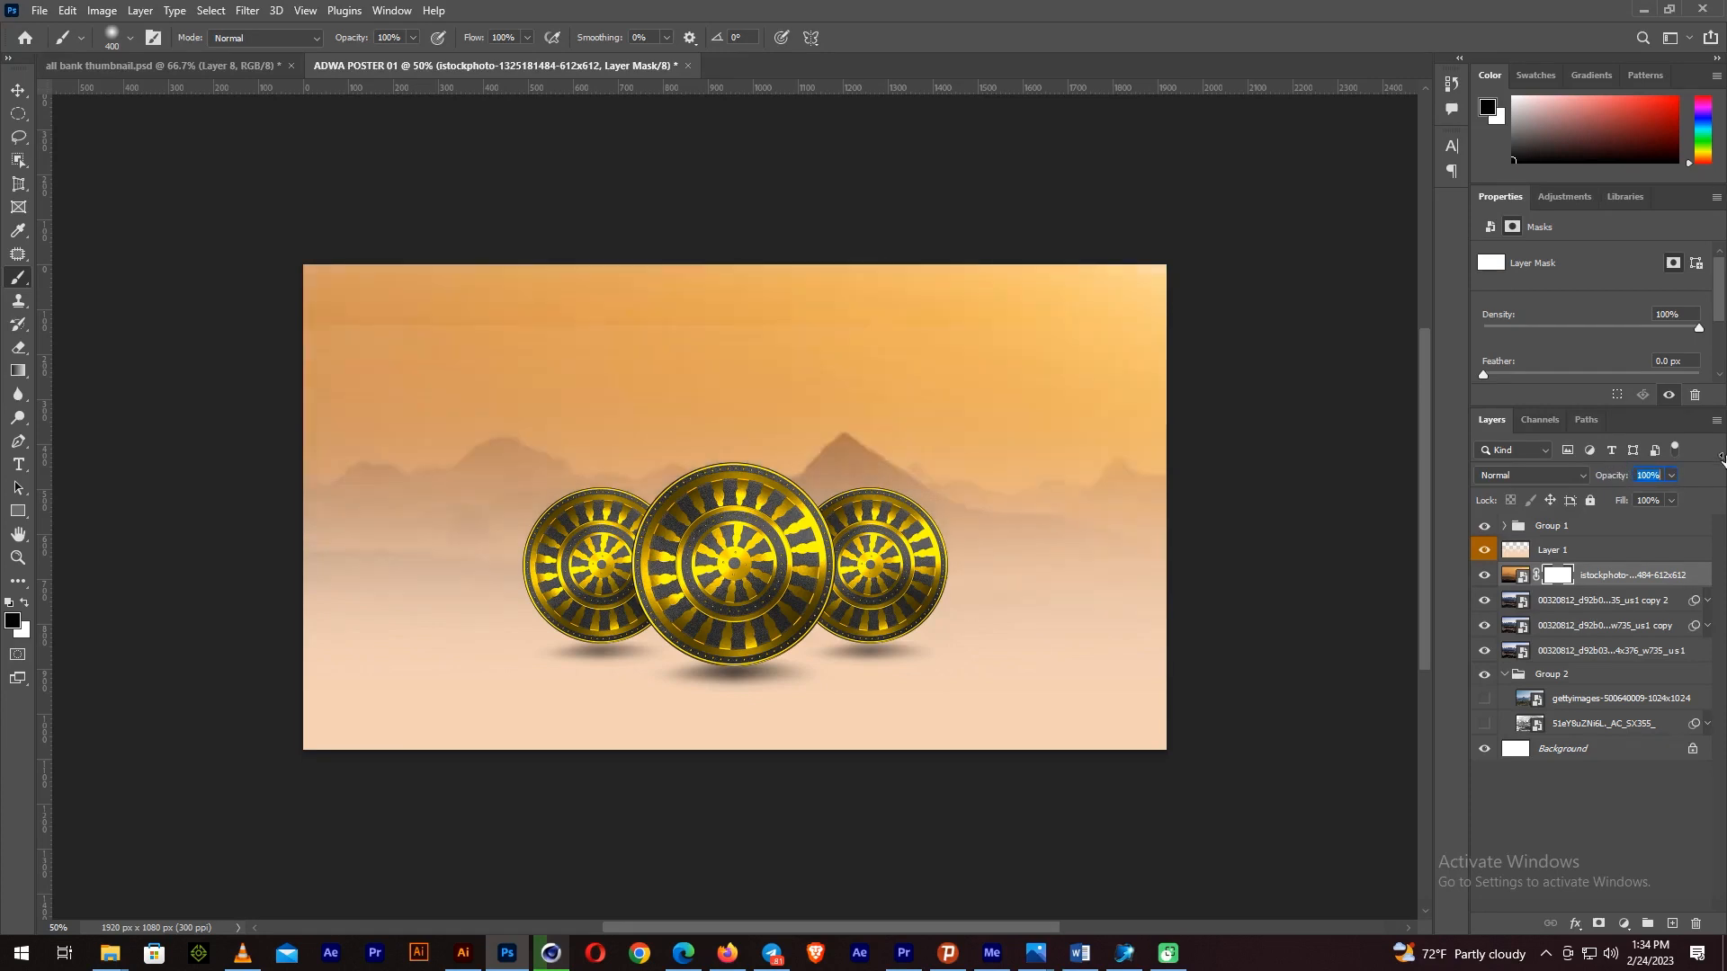
left_click(1484, 578)
mouse_move(898, 565)
left_mouse_down()
mouse_move(366, 474)
mouse_move(50, 650)
left_mouse_up()
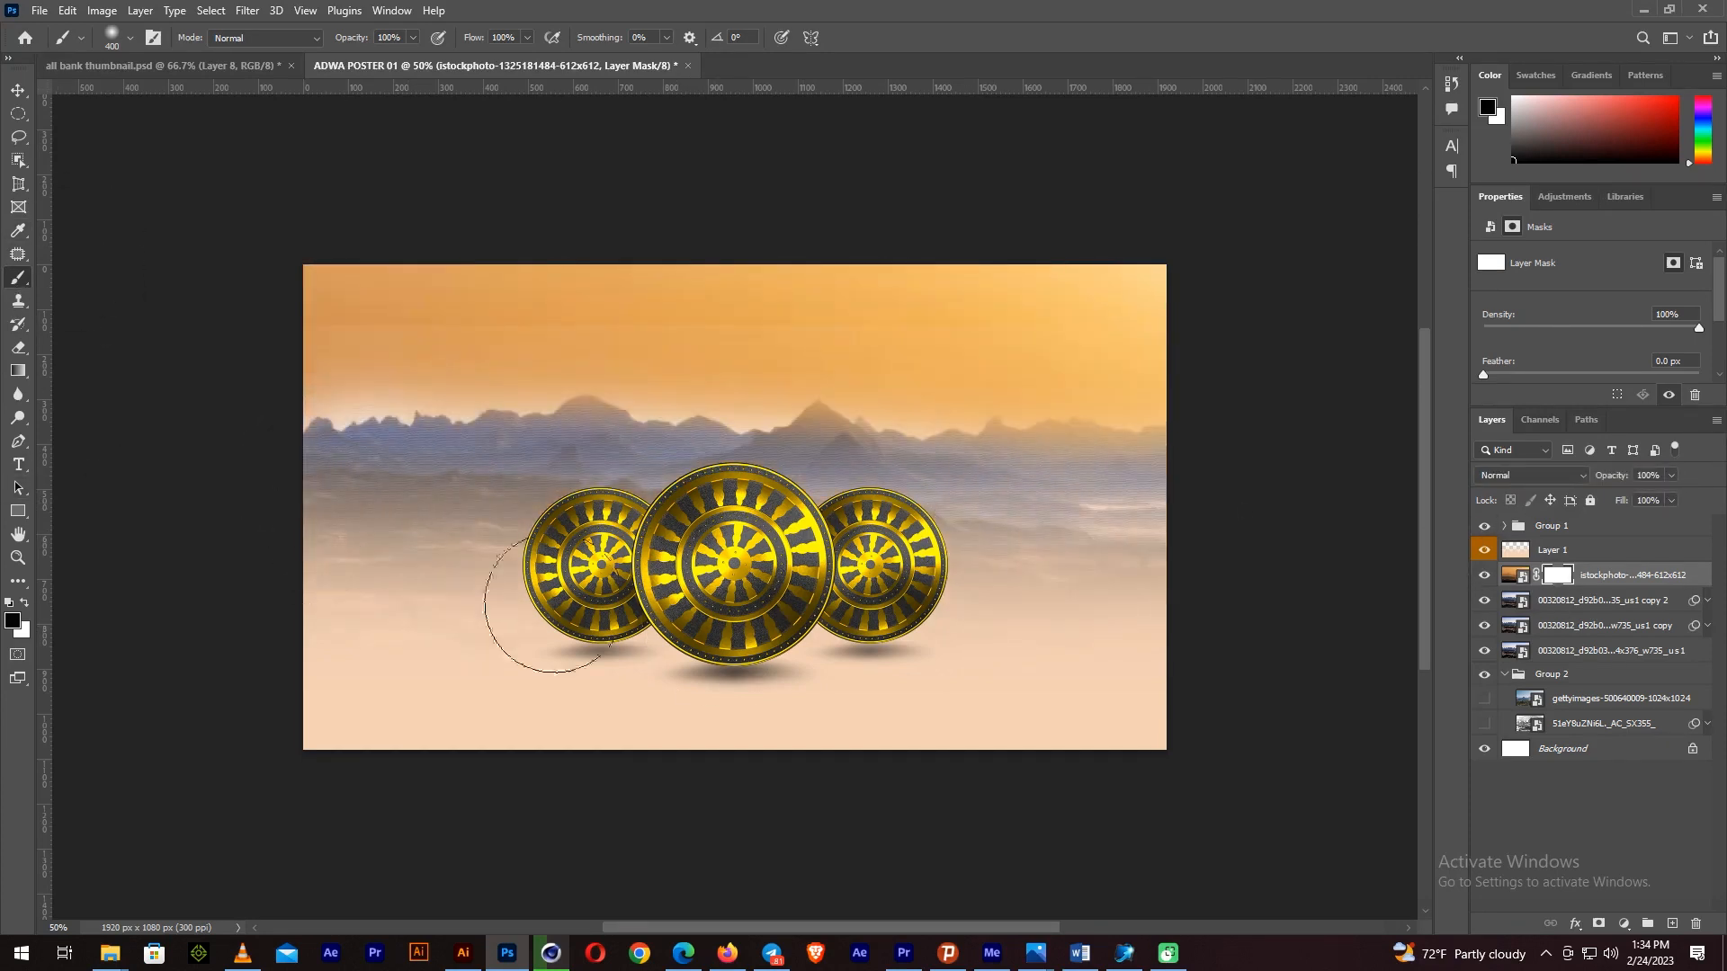
left_click_drag(627, 521, 1138, 507)
Preview blend modes on the orange sky photo, keep Normal and set its opacity to 50%
left_click(18, 90)
mouse_move(777, 296)
left_mouse_down()
mouse_move(784, 247)
mouse_move(783, 297)
left_mouse_up()
left_click(1530, 475)
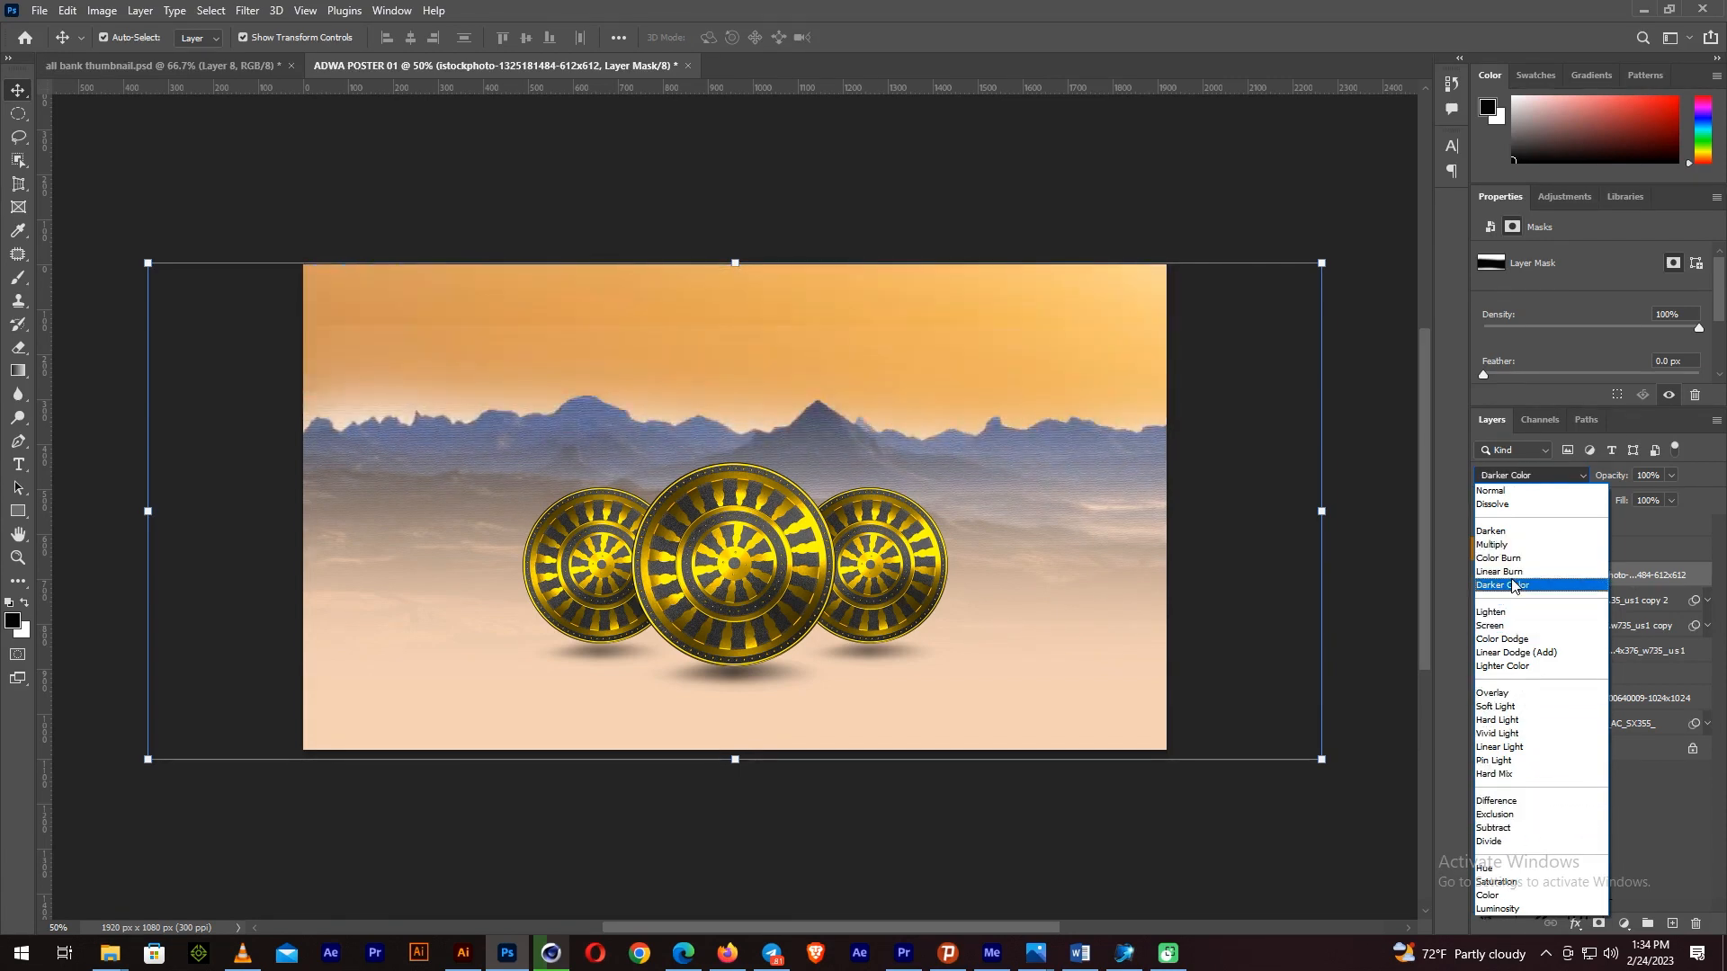
left_click(1490, 490)
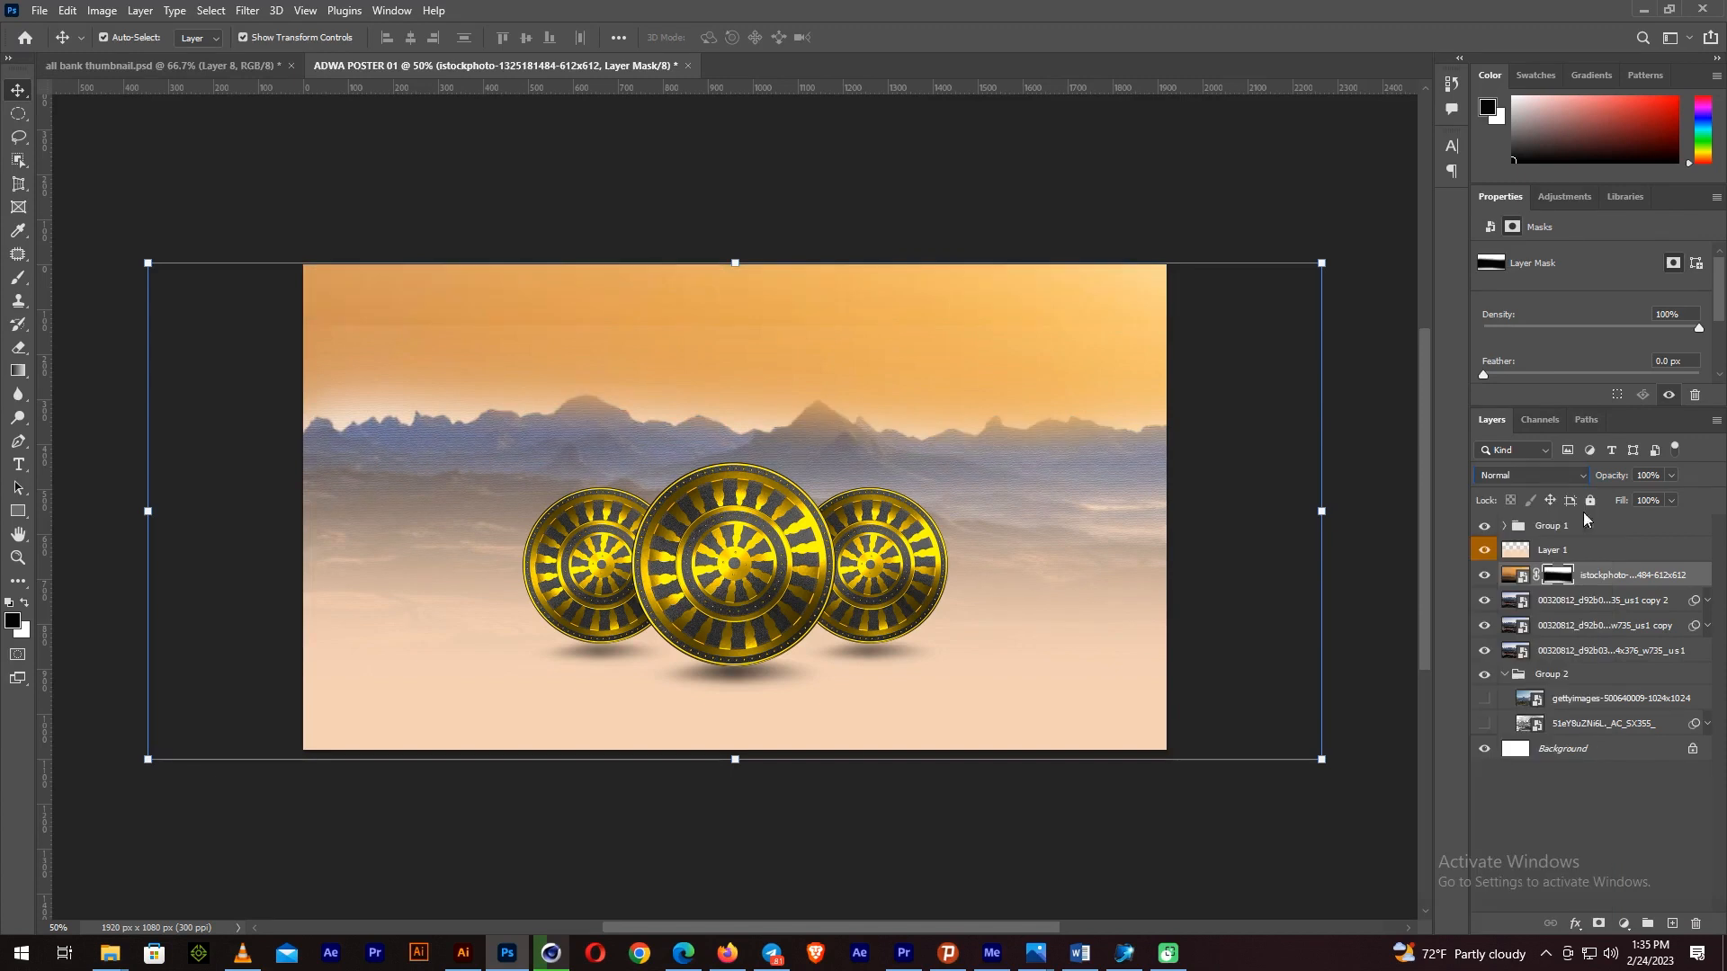
left_click_drag(1583, 484, 1578, 484)
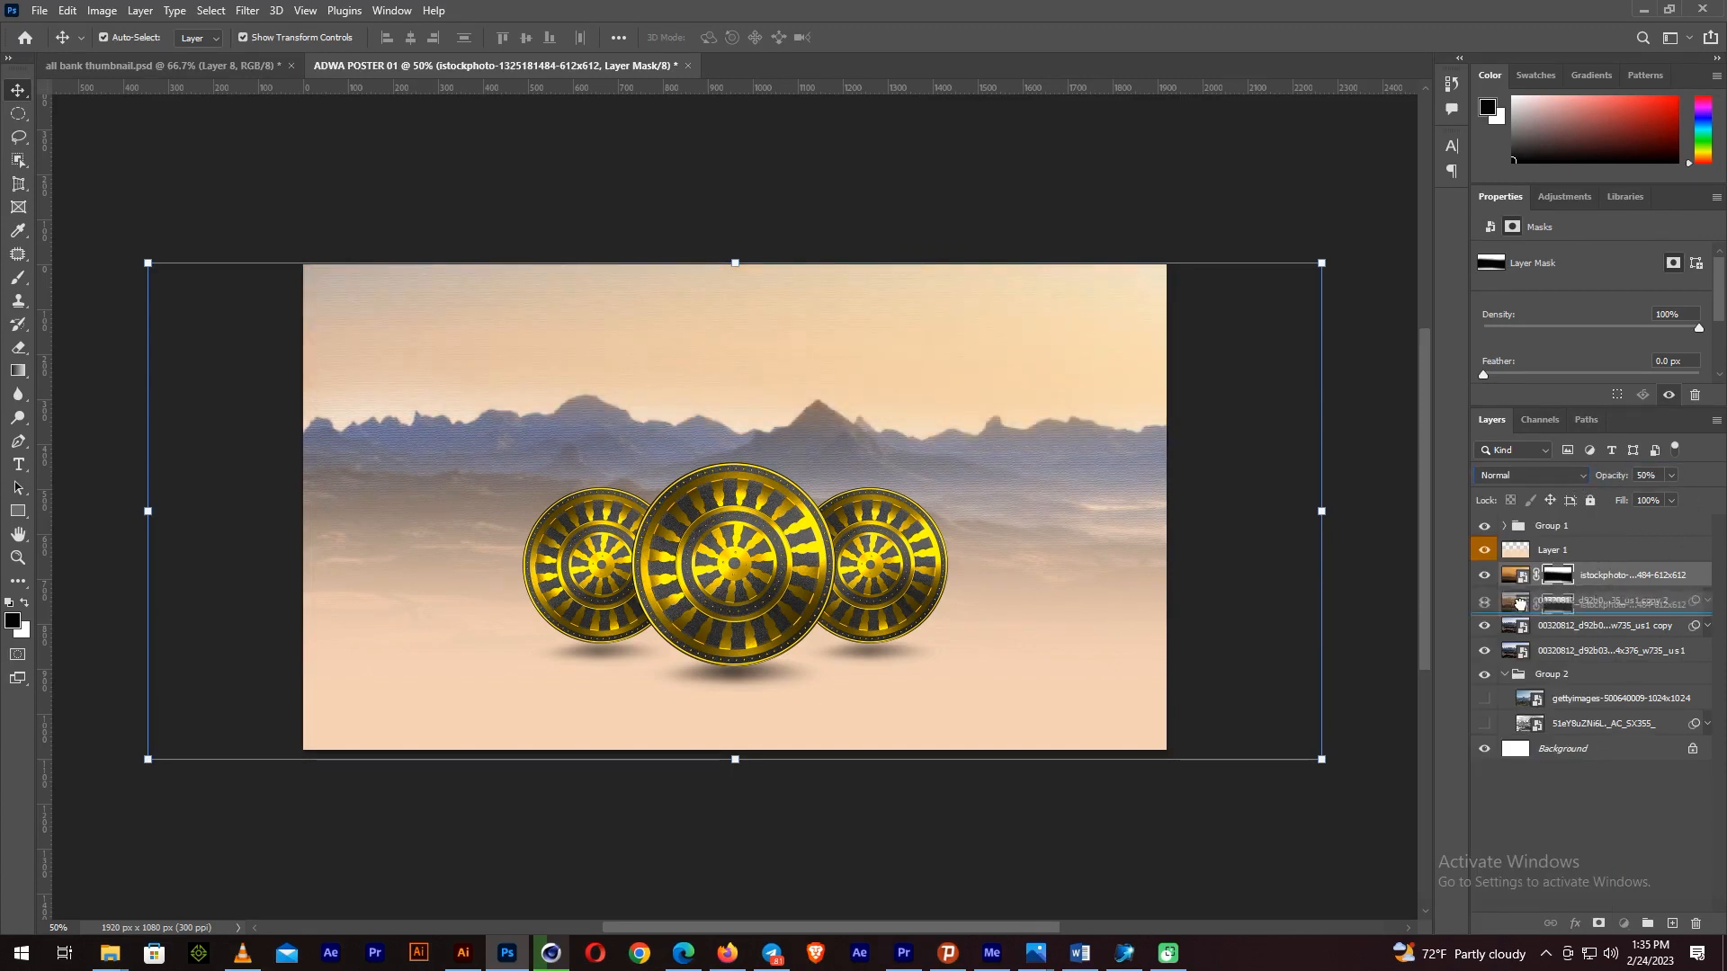
left_click(1521, 575)
key("ctrl+1")
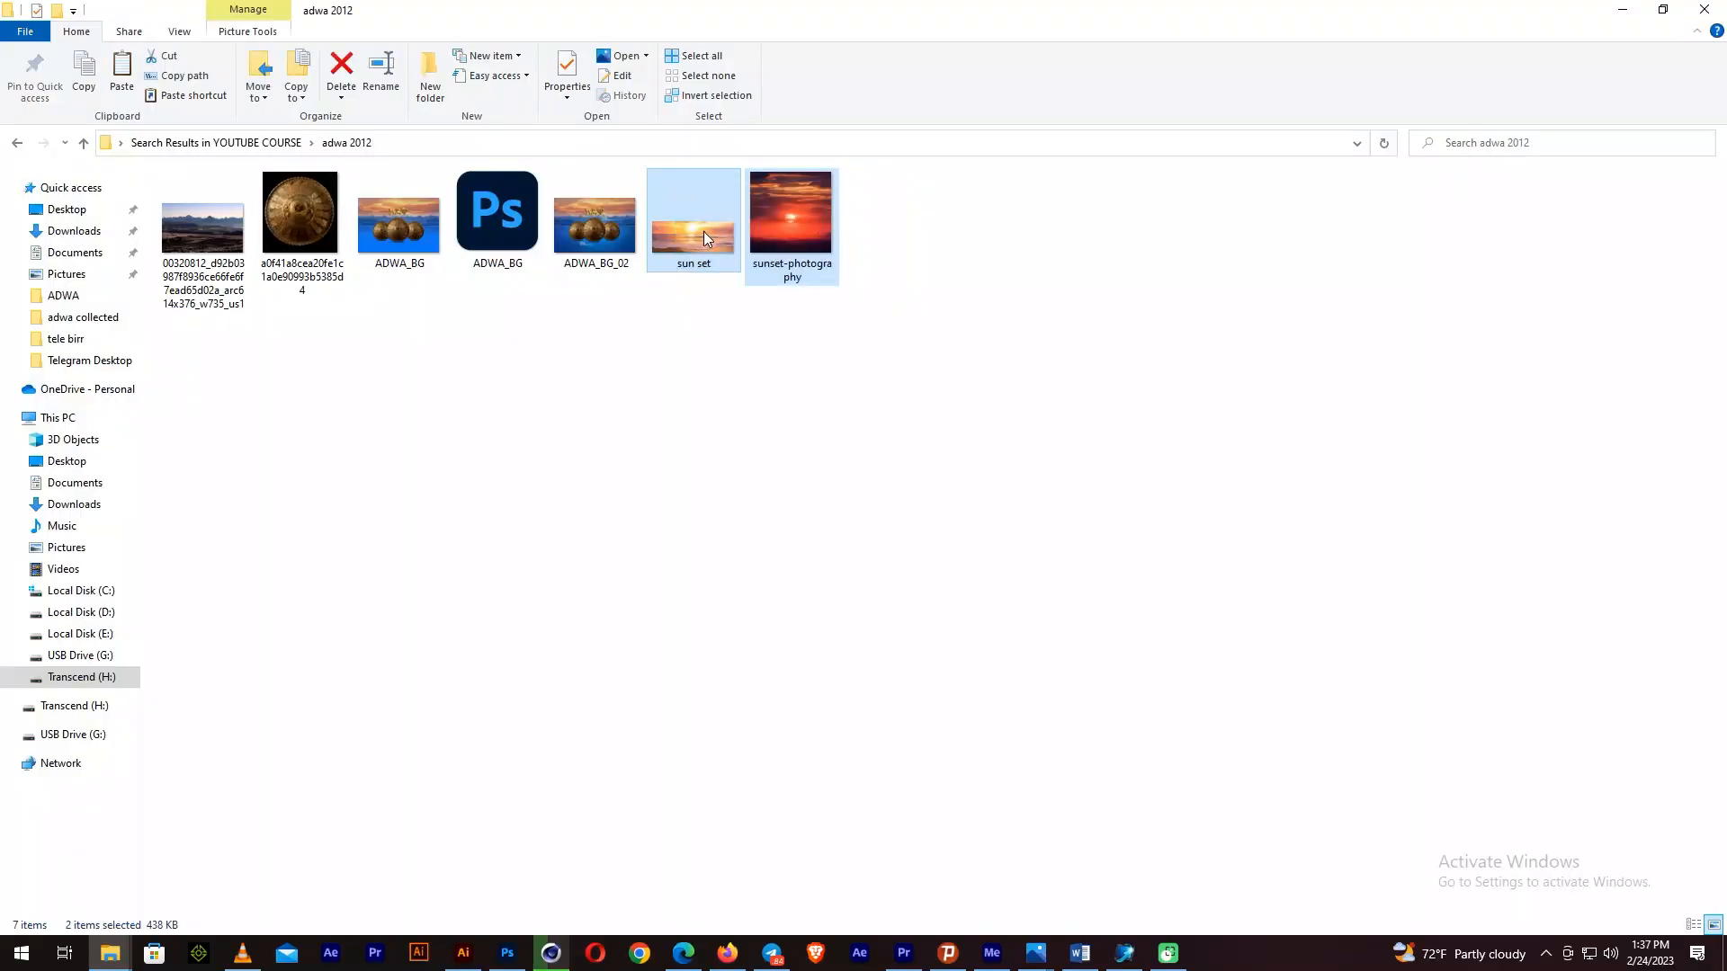
Place the sun set and sunset-photography images from the adwa 2012 folder into the ADWA POSTER 01 document
left_click_drag(703, 230, 510, 960)
left_click_drag(431, 61, 570, 407)
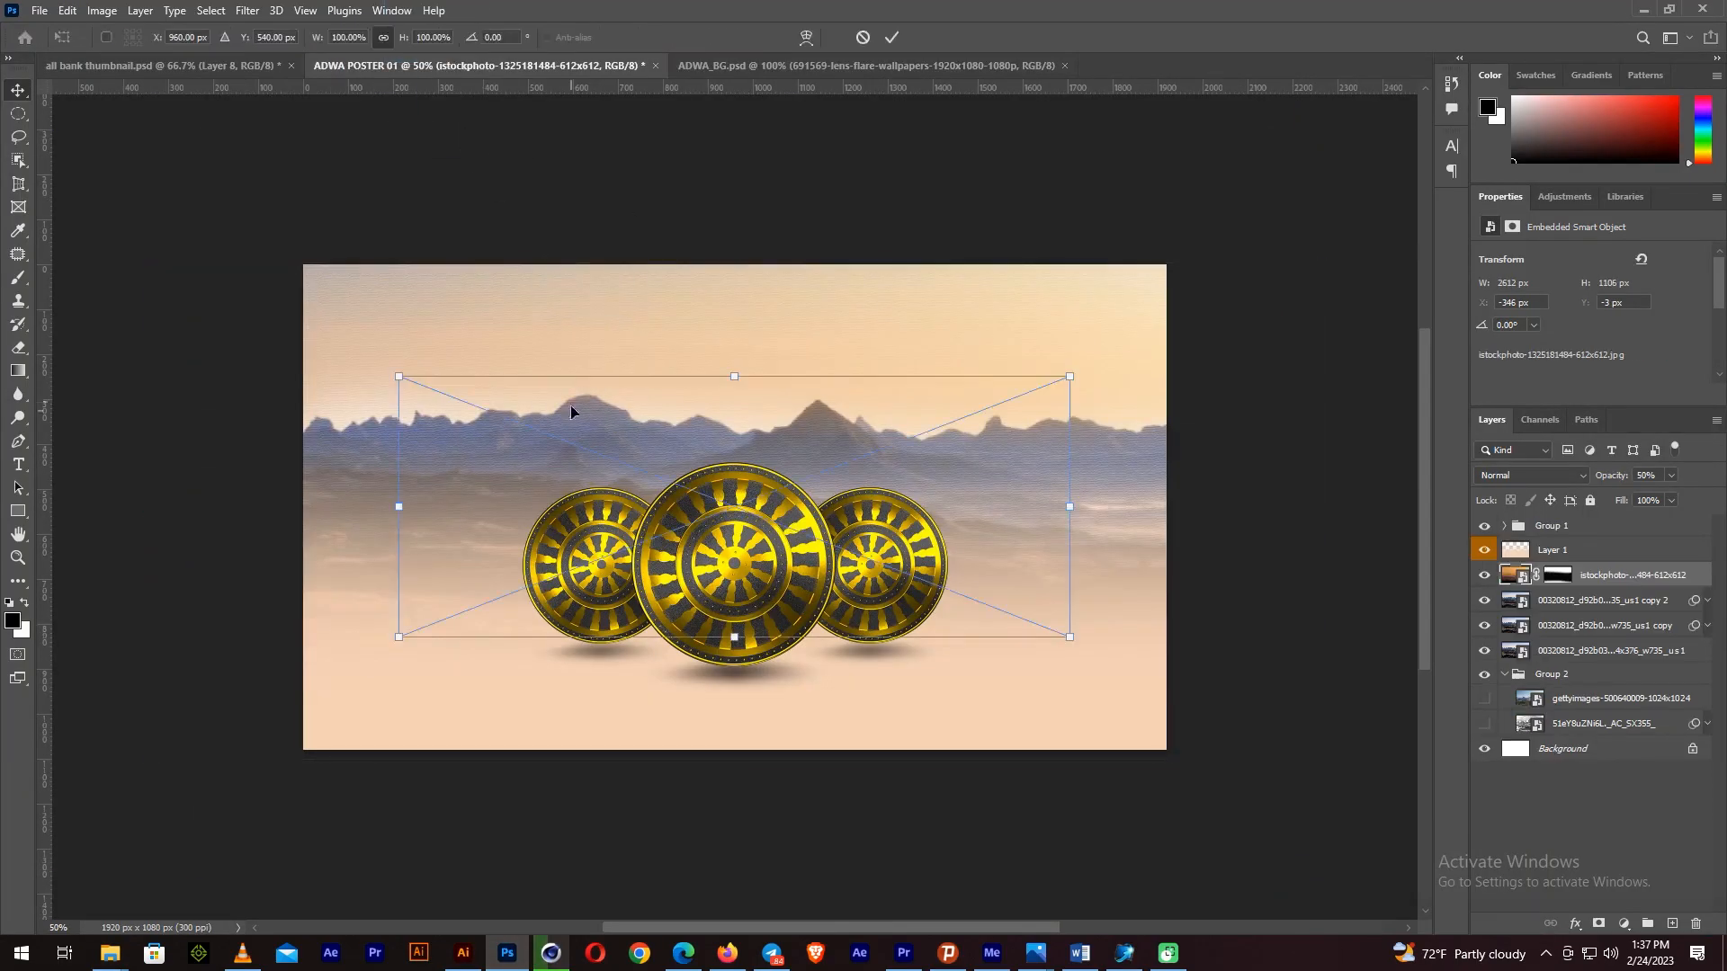
key("Return")
key("Return")
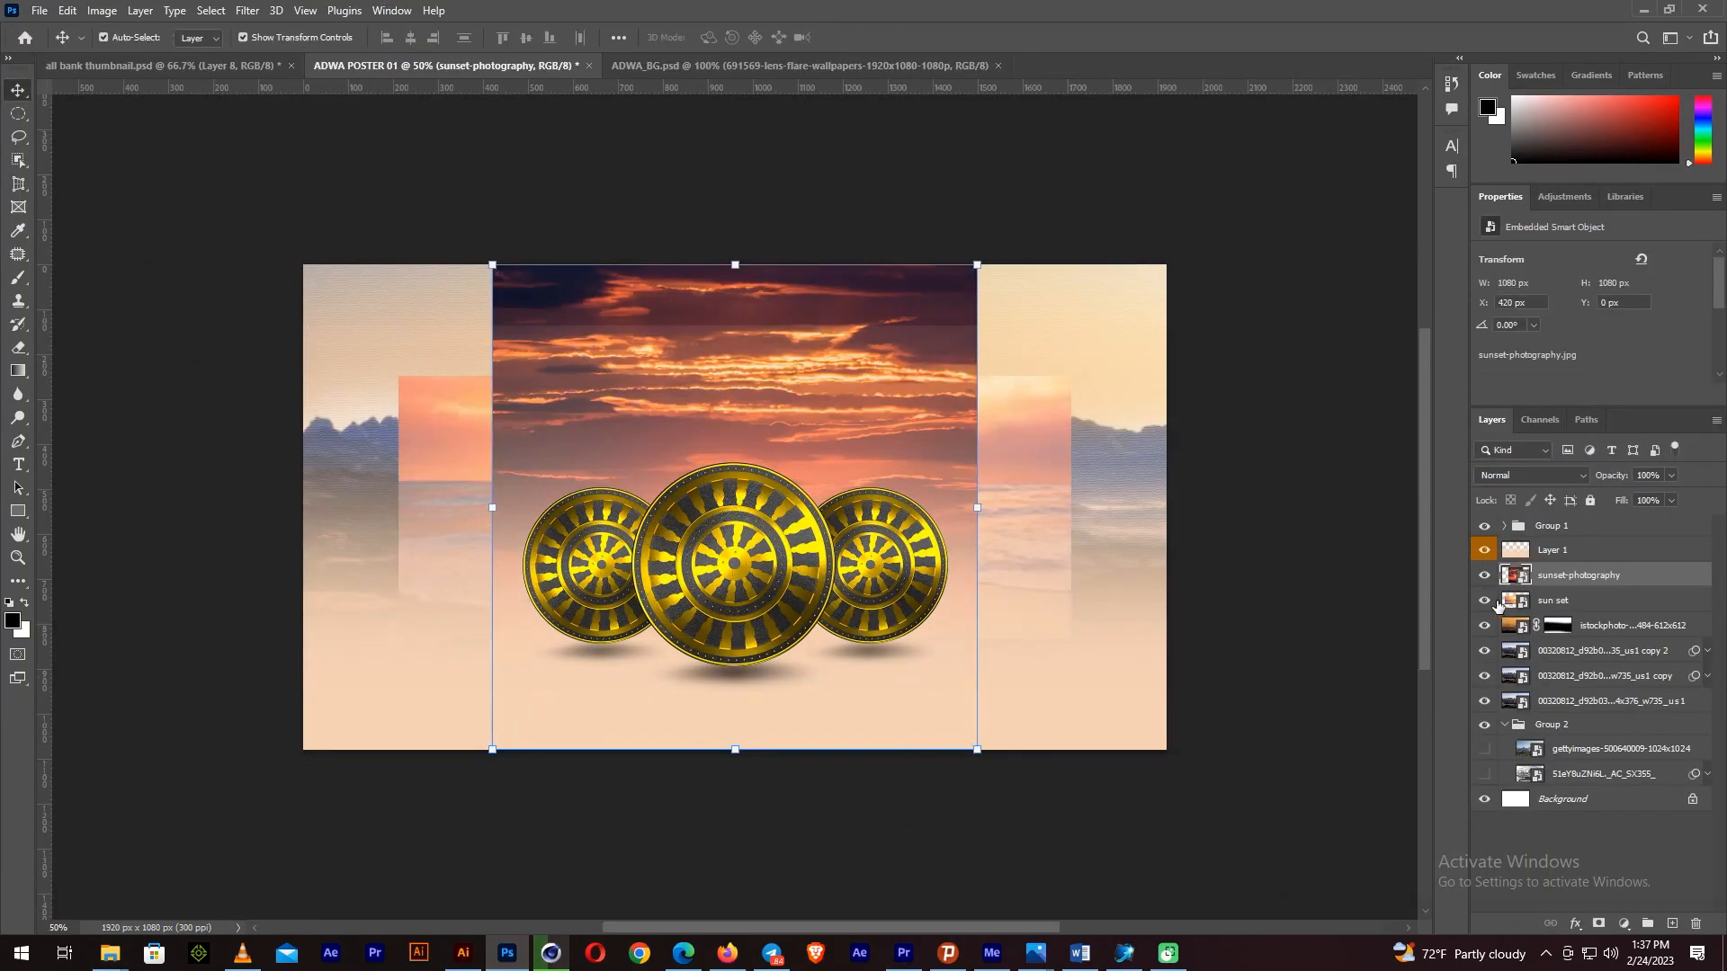
Hide the sunset-photography layer and enlarge the sun set image to about 2816 × 1098 px, covering the canvas
left_click(1484, 574)
left_click(1565, 600)
key("ctrl+t")
left_click_drag(1071, 377, 1367, 260)
key("Return")
Place the sun set layer below the hidden orange sky photo and set it to Multiply at 81% opacity
left_click(1551, 627)
left_click(1525, 475)
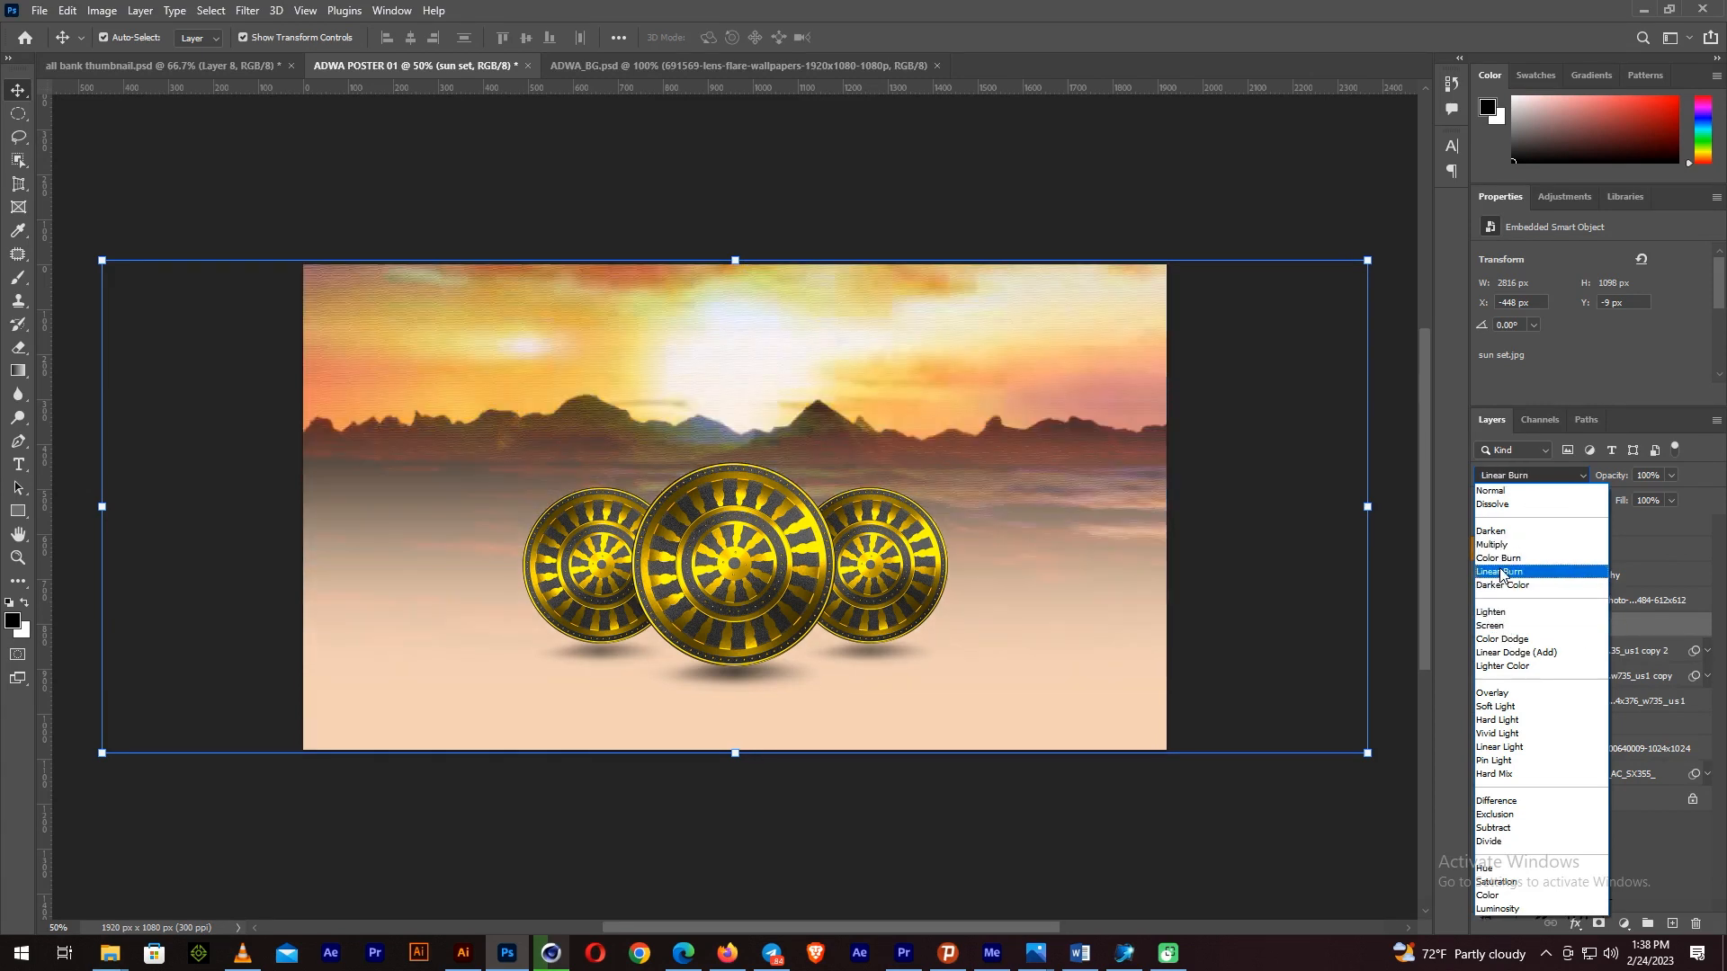
left_click(1501, 545)
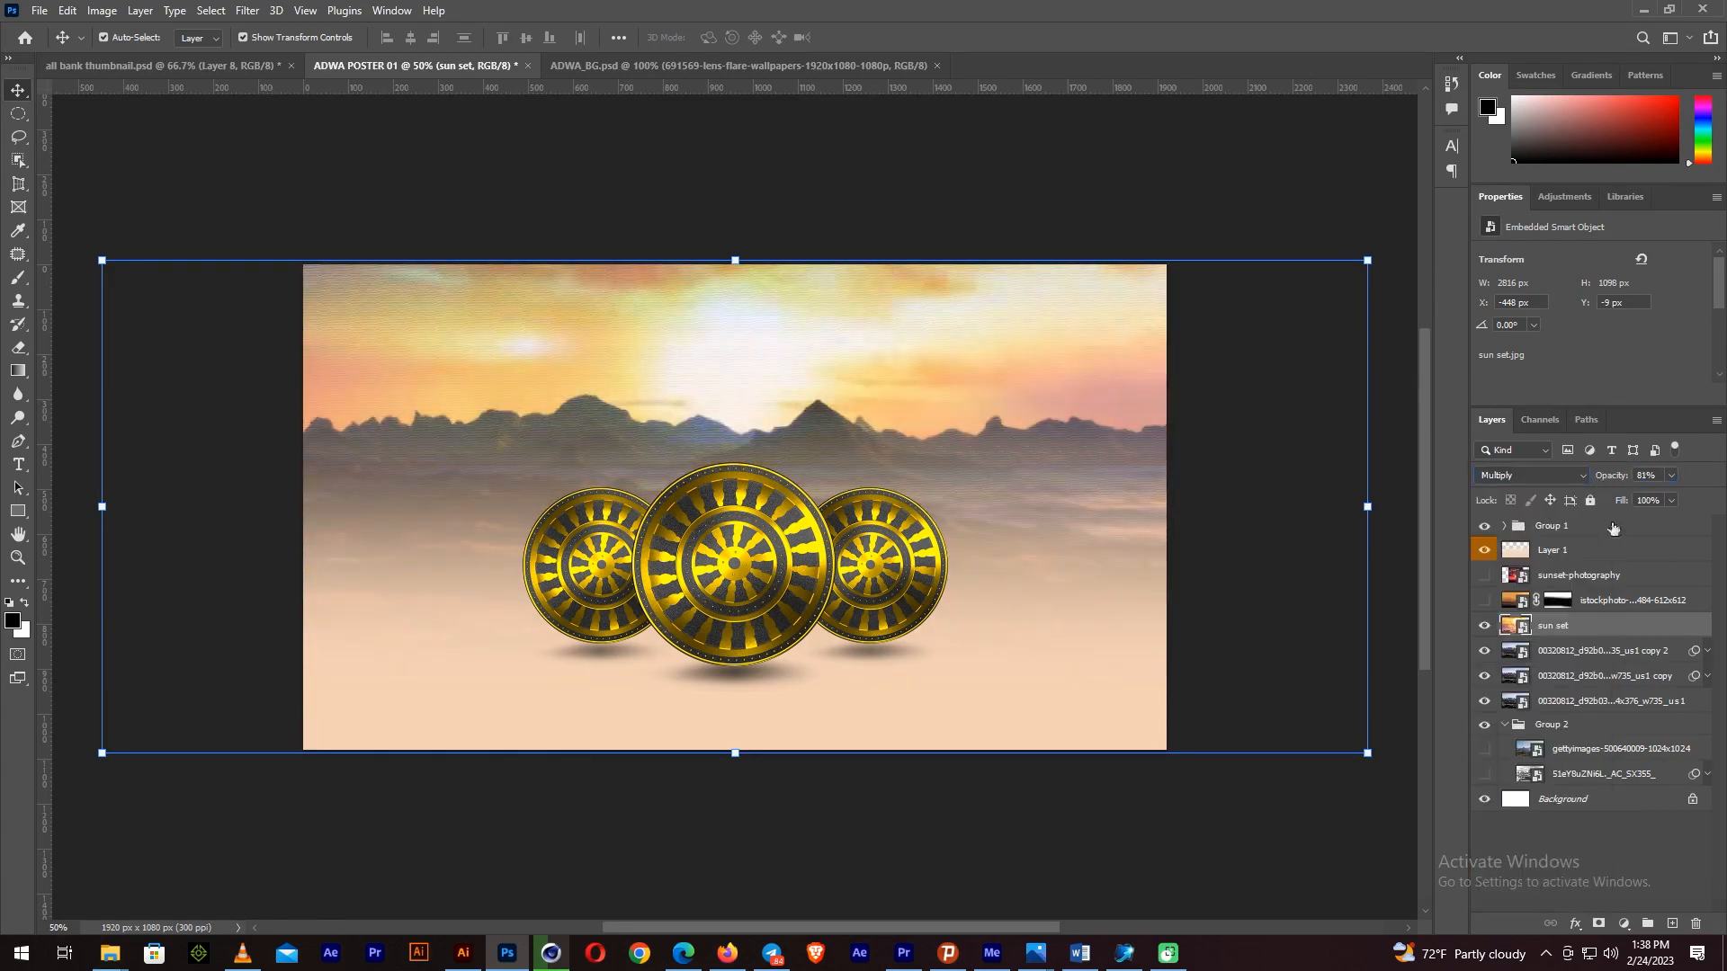
Show the sunset-photography layer, enlarge it to about 2006 × 2006 px and position its clouds across the sky
left_click(1579, 575)
left_click(1484, 575)
key("ctrl+t")
left_click_drag(979, 264, 1356, 223)
mouse_move(981, 335)
left_mouse_down()
mouse_move(980, 490)
mouse_move(980, 345)
left_mouse_up()
key("Return")
Move sunset-photography below the orange sky photo, transfer that photo's layer mask to it and set its opacity to 53%
left_click_drag(1584, 577, 1567, 604)
left_click(1561, 580)
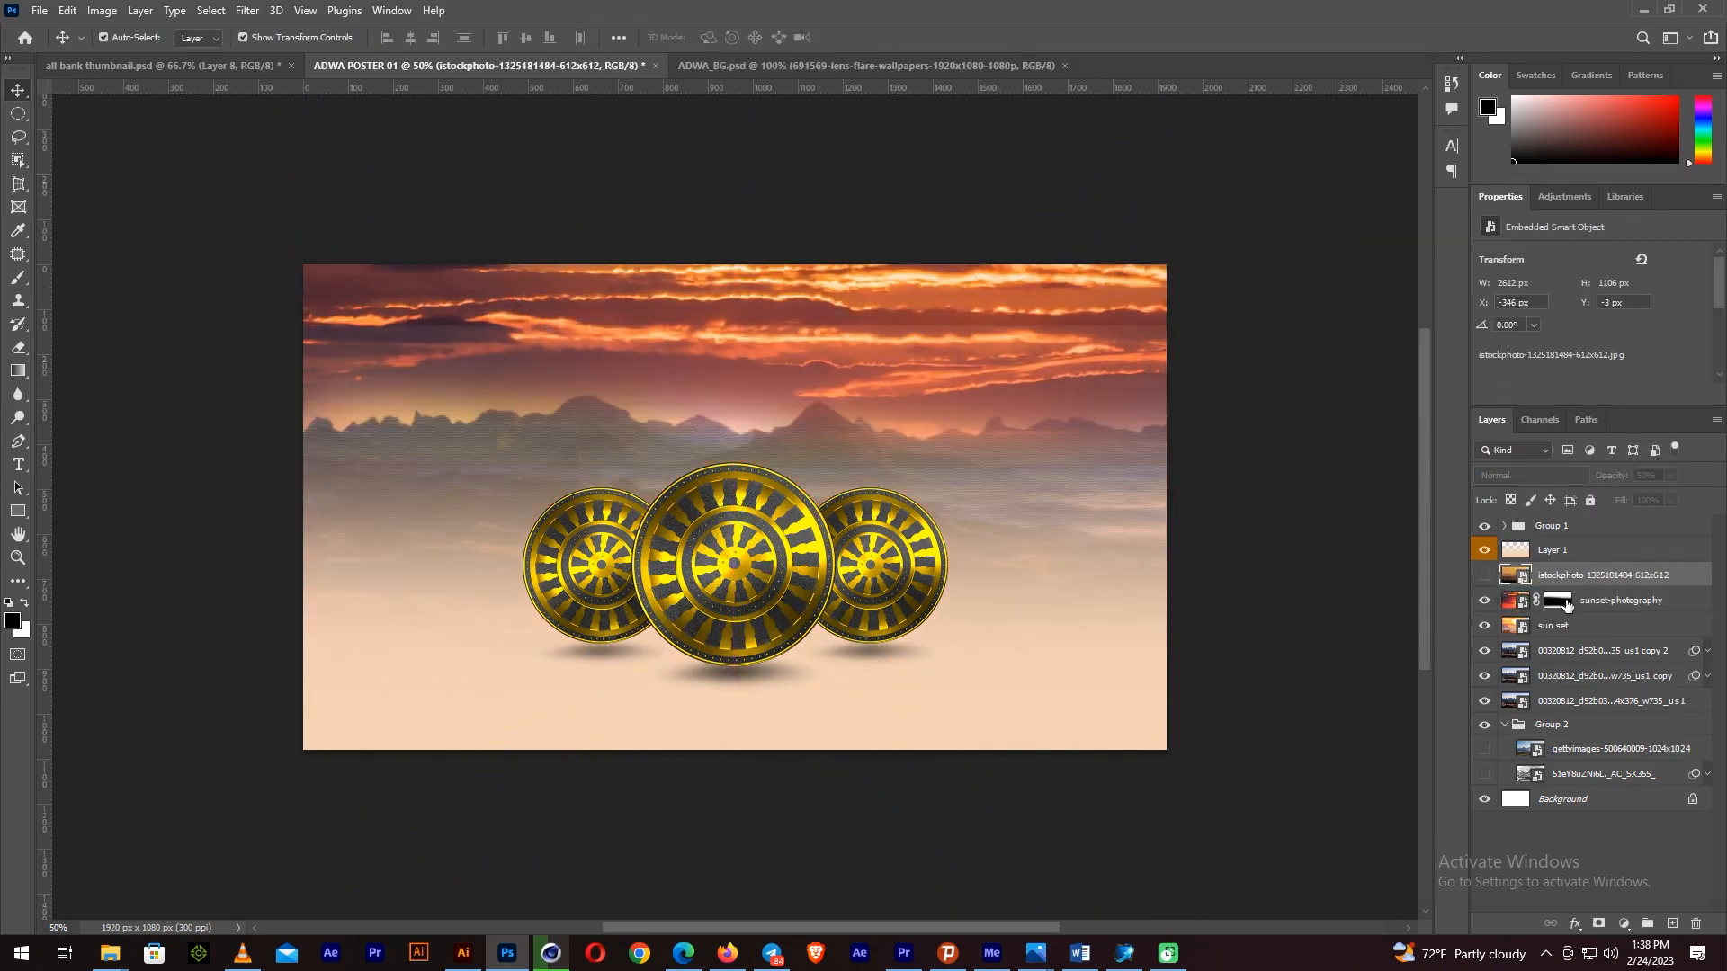
left_click(1589, 599)
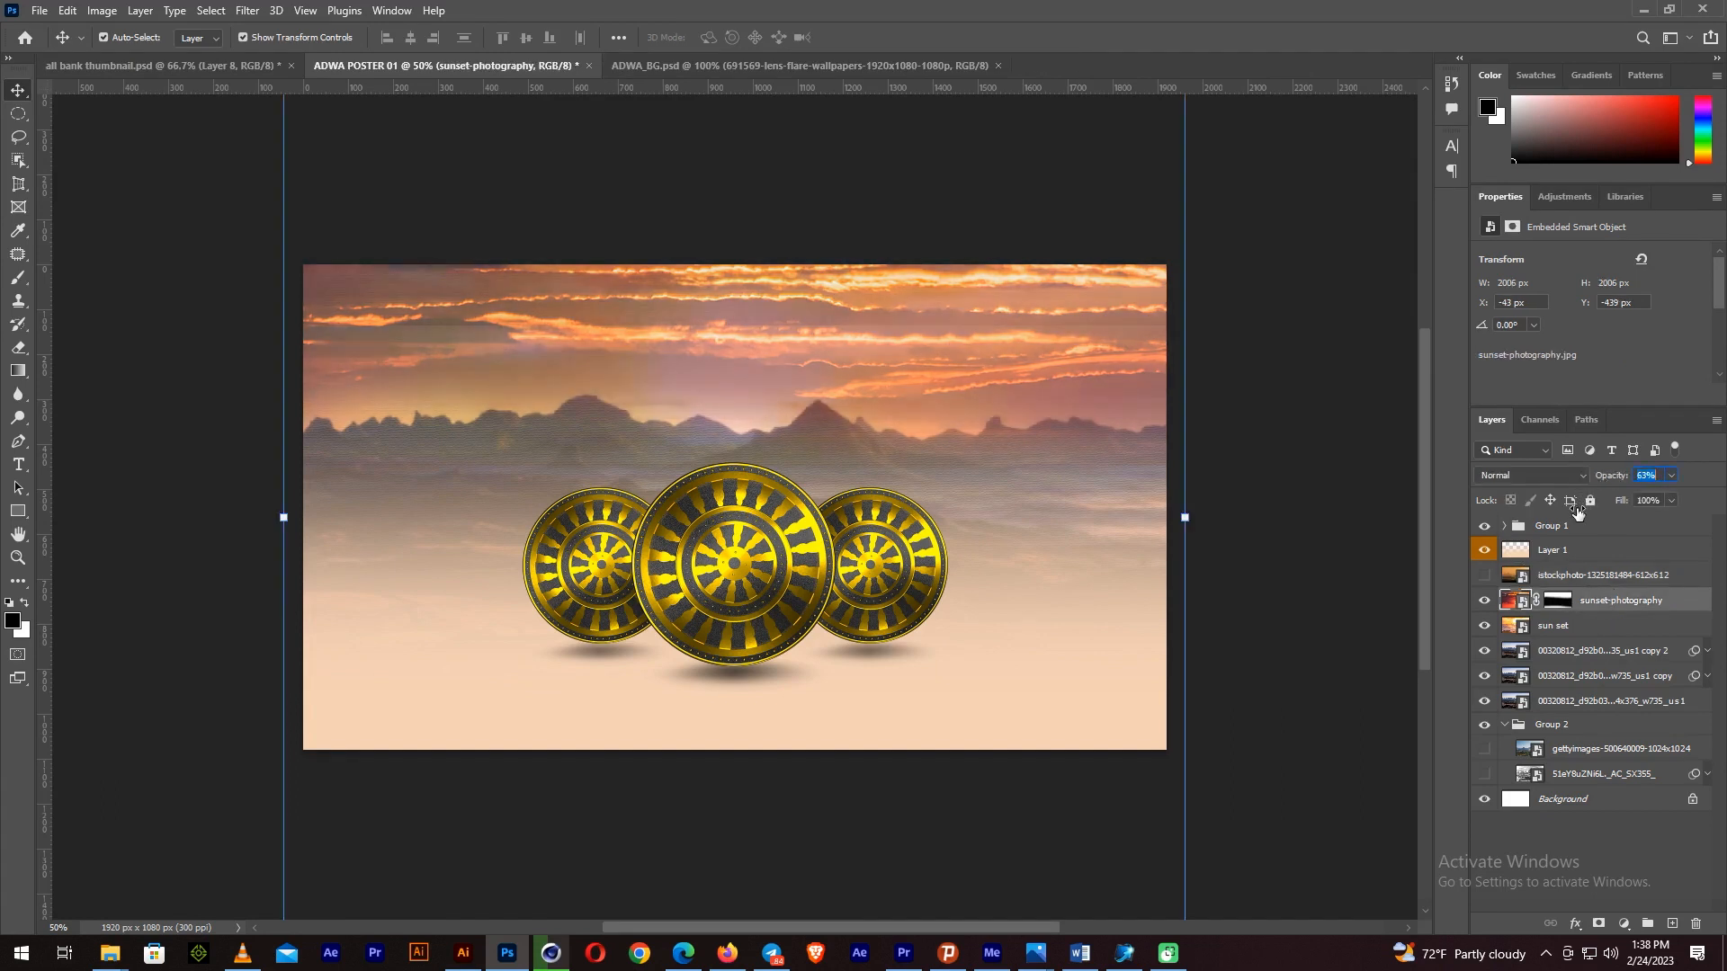
Enlarge the brush and paint on the sunset-photography mask to uncover the sun glow above the central shield
left_click(1558, 600)
key("b")
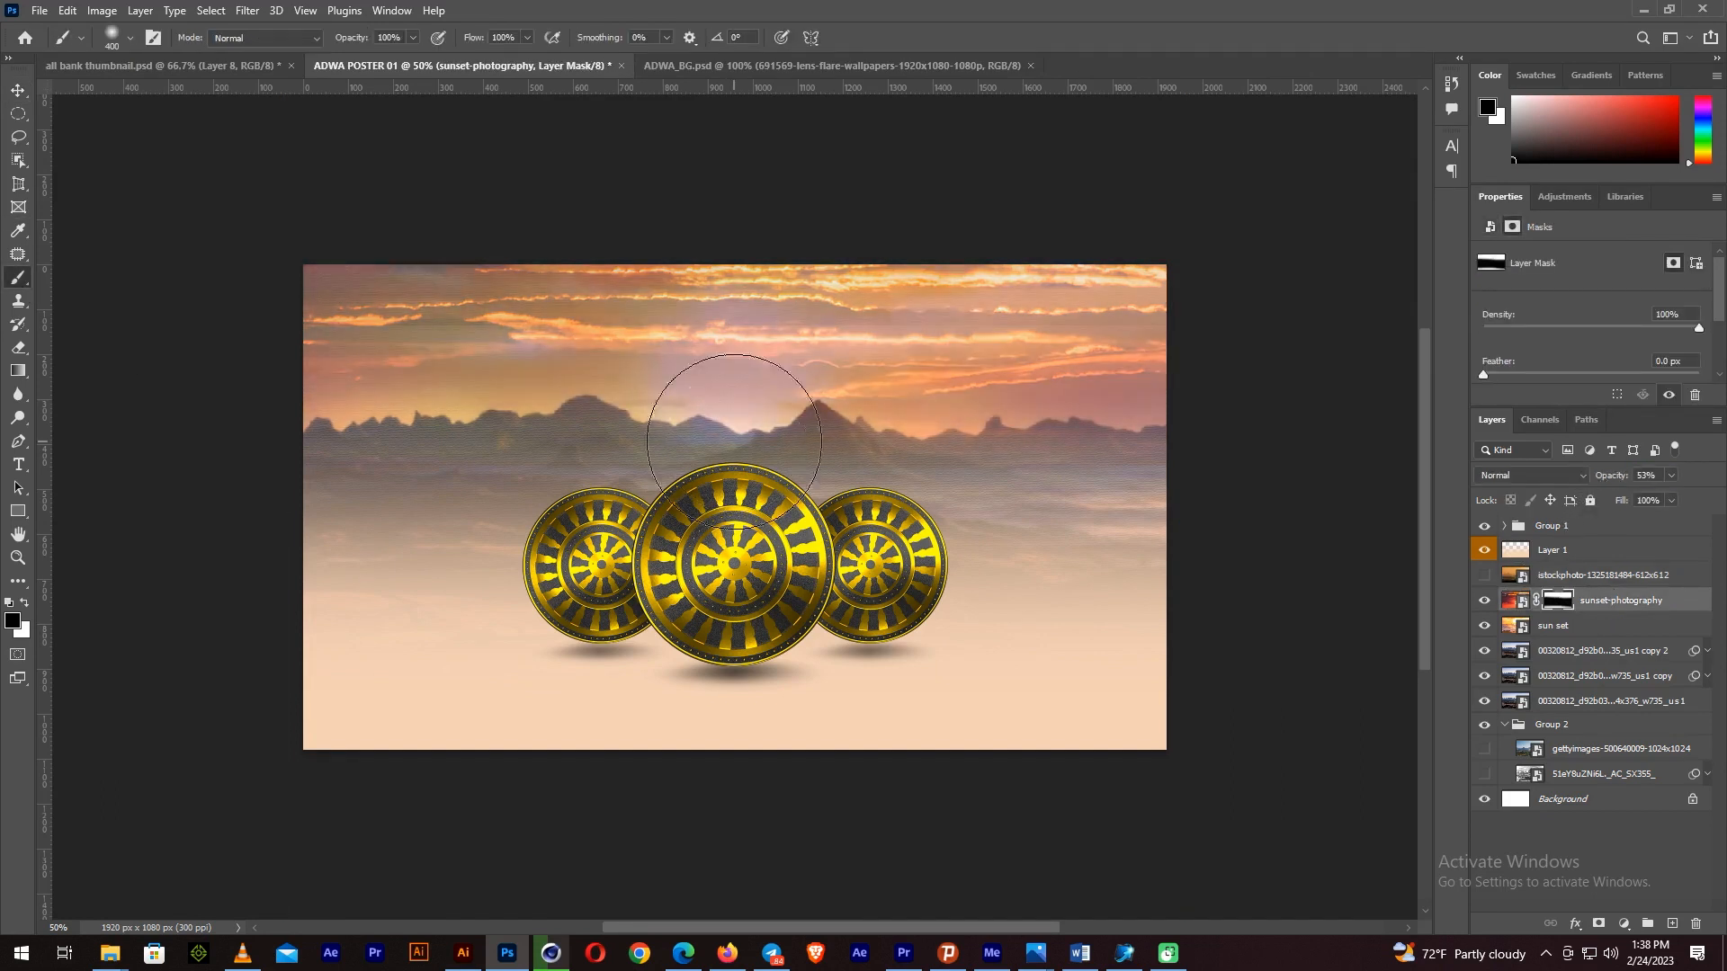
key("bracketright")
key("bracketright")
key("bracketright")
key("bracketright")
mouse_move(714, 522)
left_mouse_down()
mouse_move(700, 561)
mouse_move(845, 582)
mouse_move(852, 635)
mouse_move(542, 601)
left_mouse_up()
left_click(25, 85)
scroll(905, 467, "down", 2)
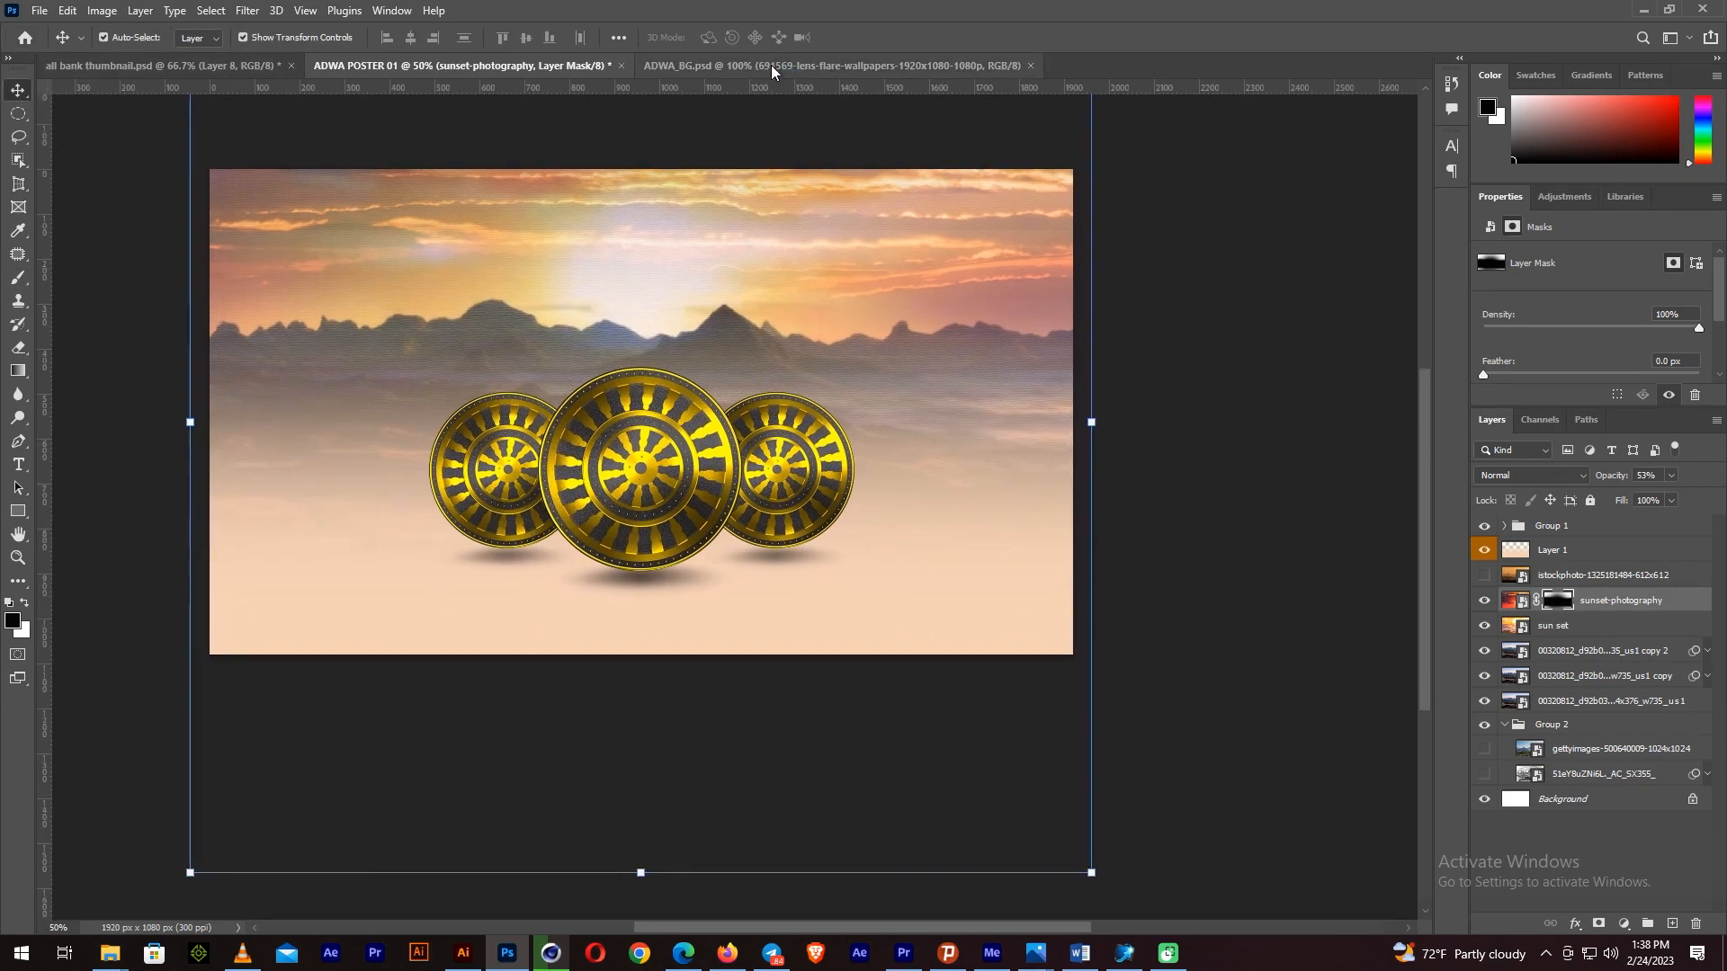
Switch to the ADWA_BG.psd document and duplicate its ADWA TEXT group into ADWA POSTER 01
left_click(770, 65)
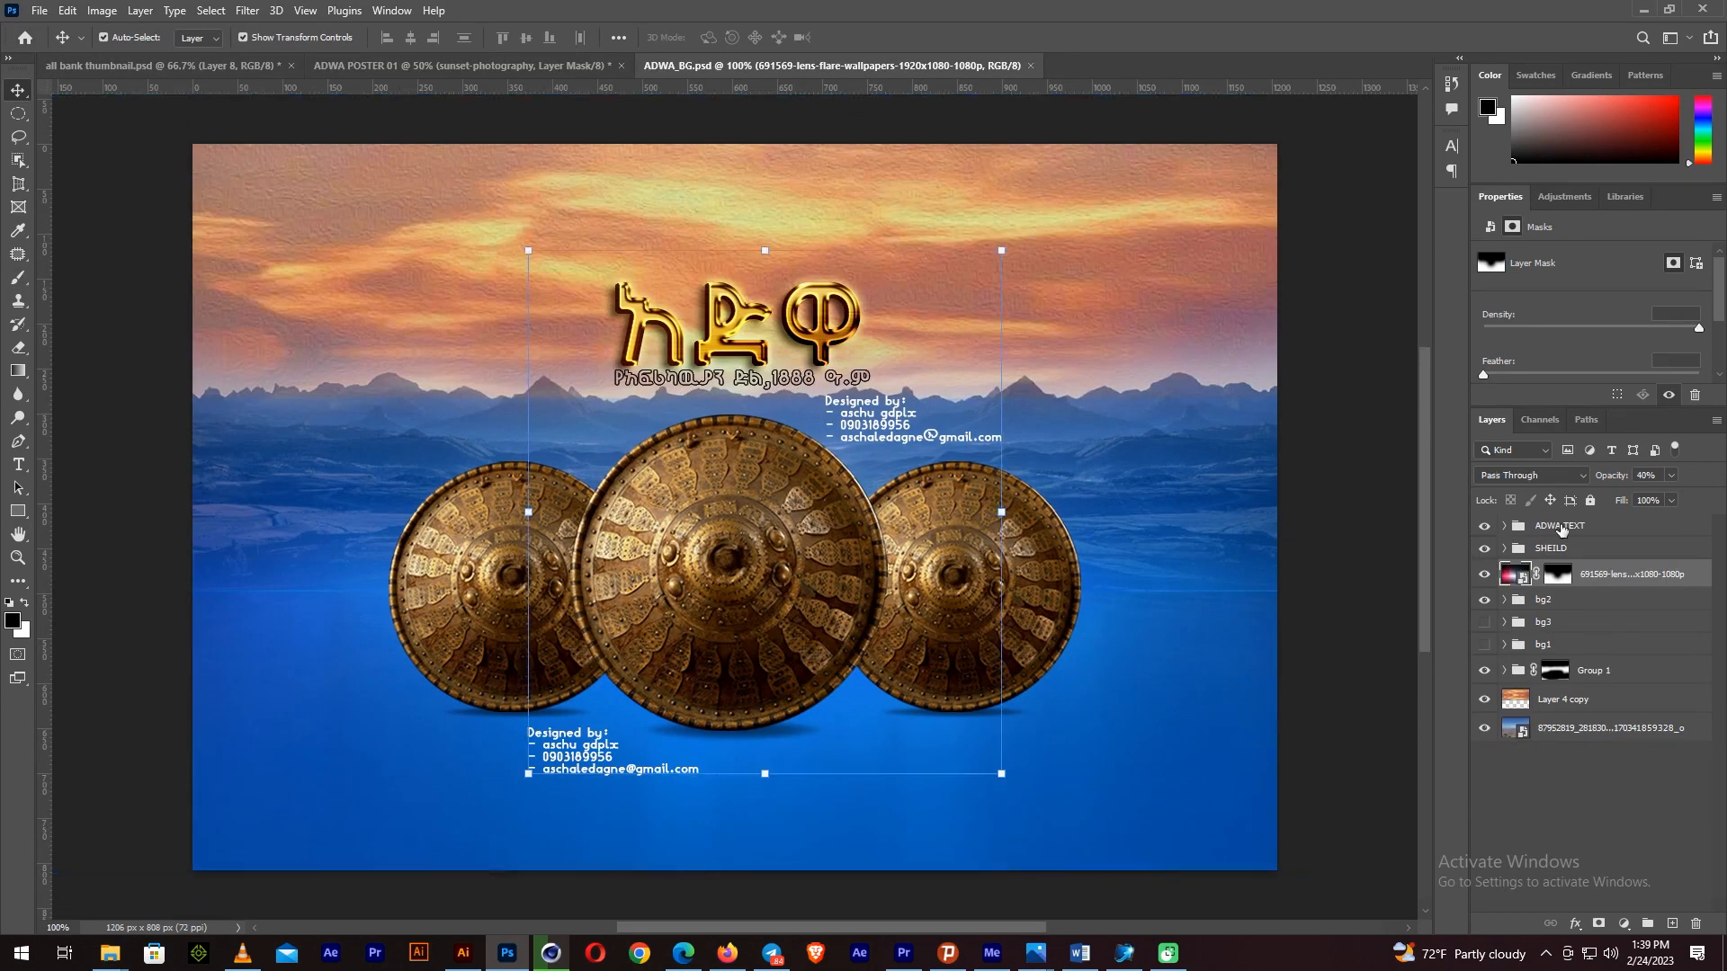
left_click(1561, 531)
right_click(1562, 531)
left_click(1439, 267)
left_click(810, 331)
left_click(788, 364)
key("Return")
Scale the ADWA text group and position its gold title centred above the shields
left_click_drag(613, 485, 956, 640)
left_click_drag(737, 391, 780, 453)
key("Return")
key("ctrl+plus")
Move the ADWA TEXT group above Group 1 in the layer stack and toggle its visibility to check it
left_click_drag(1567, 601, 1542, 560)
left_click(1533, 528)
left_click(1485, 529)
left_click(1485, 529)
left_click(1526, 529)
Expand the ADWA TEXT group and hide both "Designed by" credit text layers
left_click(1505, 527)
left_click(1576, 555)
left_click(1576, 555)
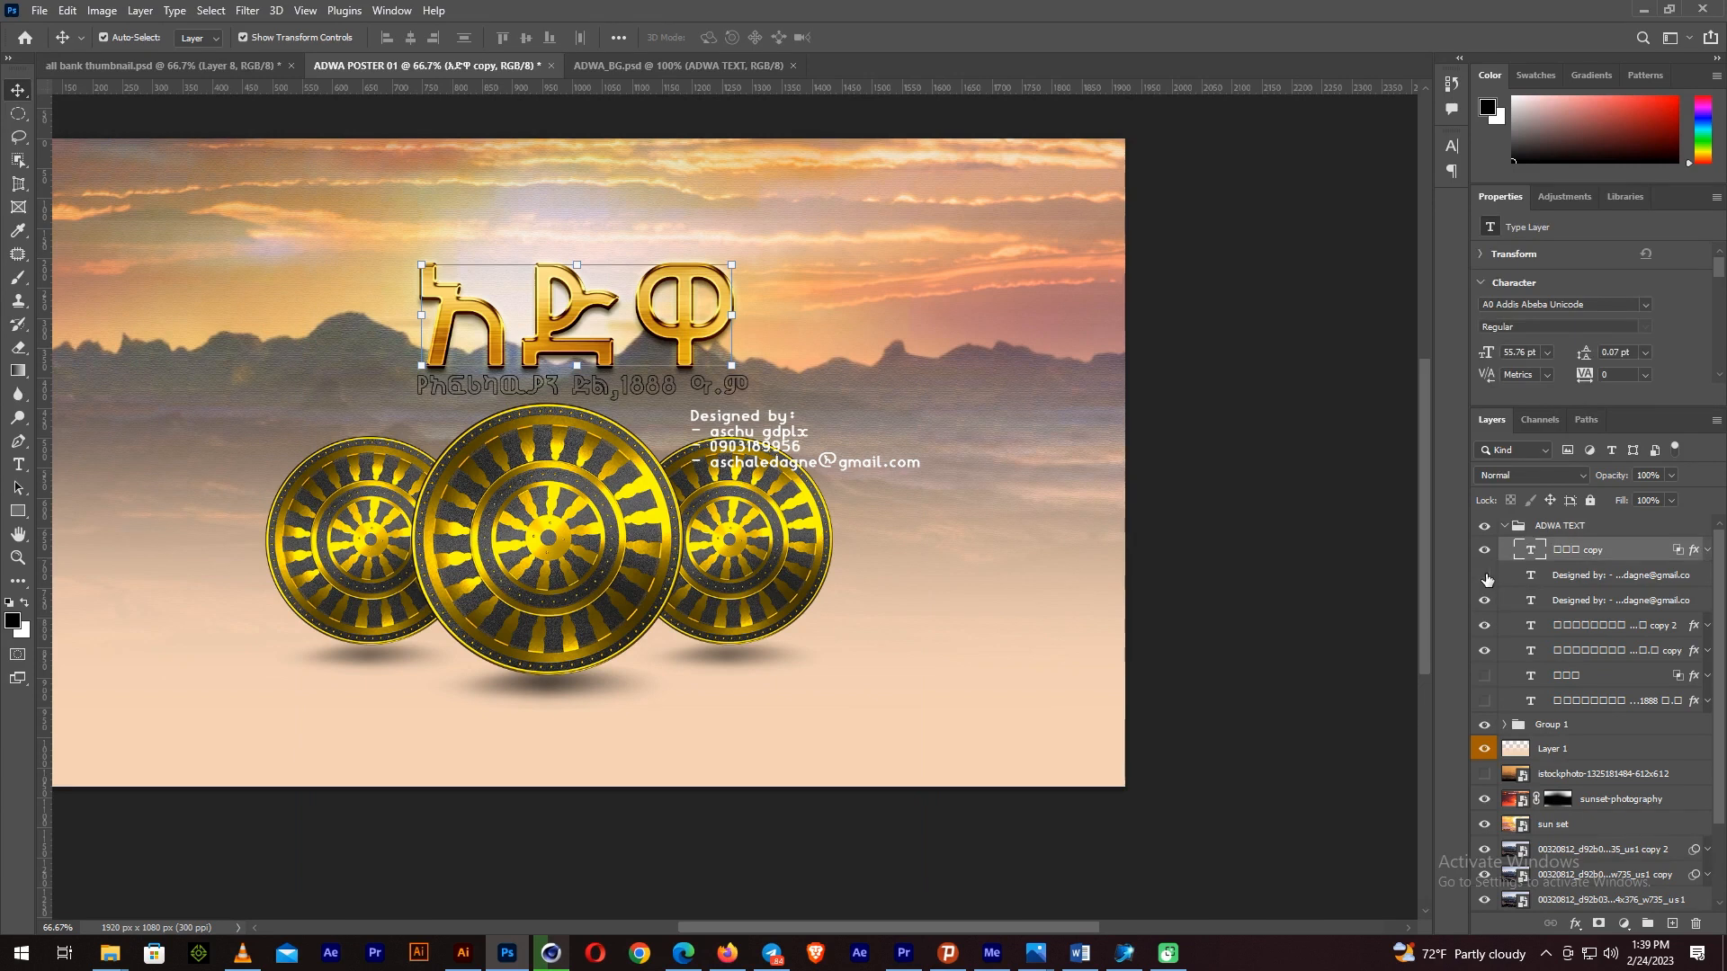
left_click(1553, 602)
left_click(1485, 600)
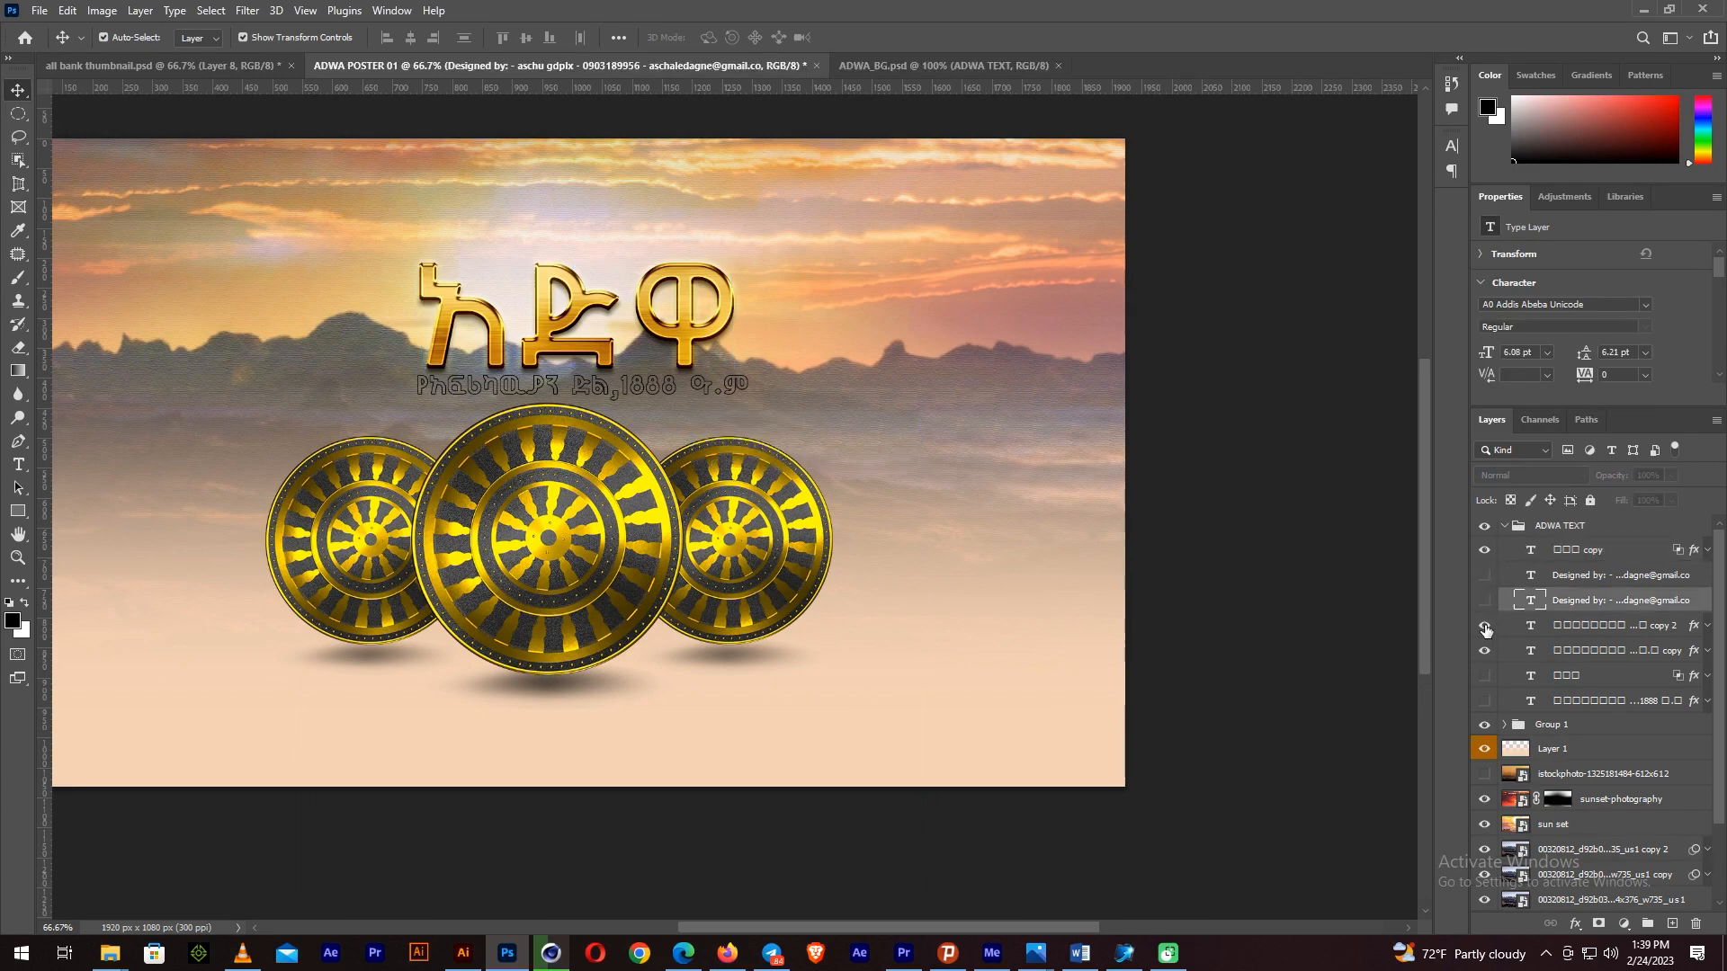
Change the font of the subtitle under the gold title to Adwa and hide the duplicate subtitle layer
double_click(1532, 627)
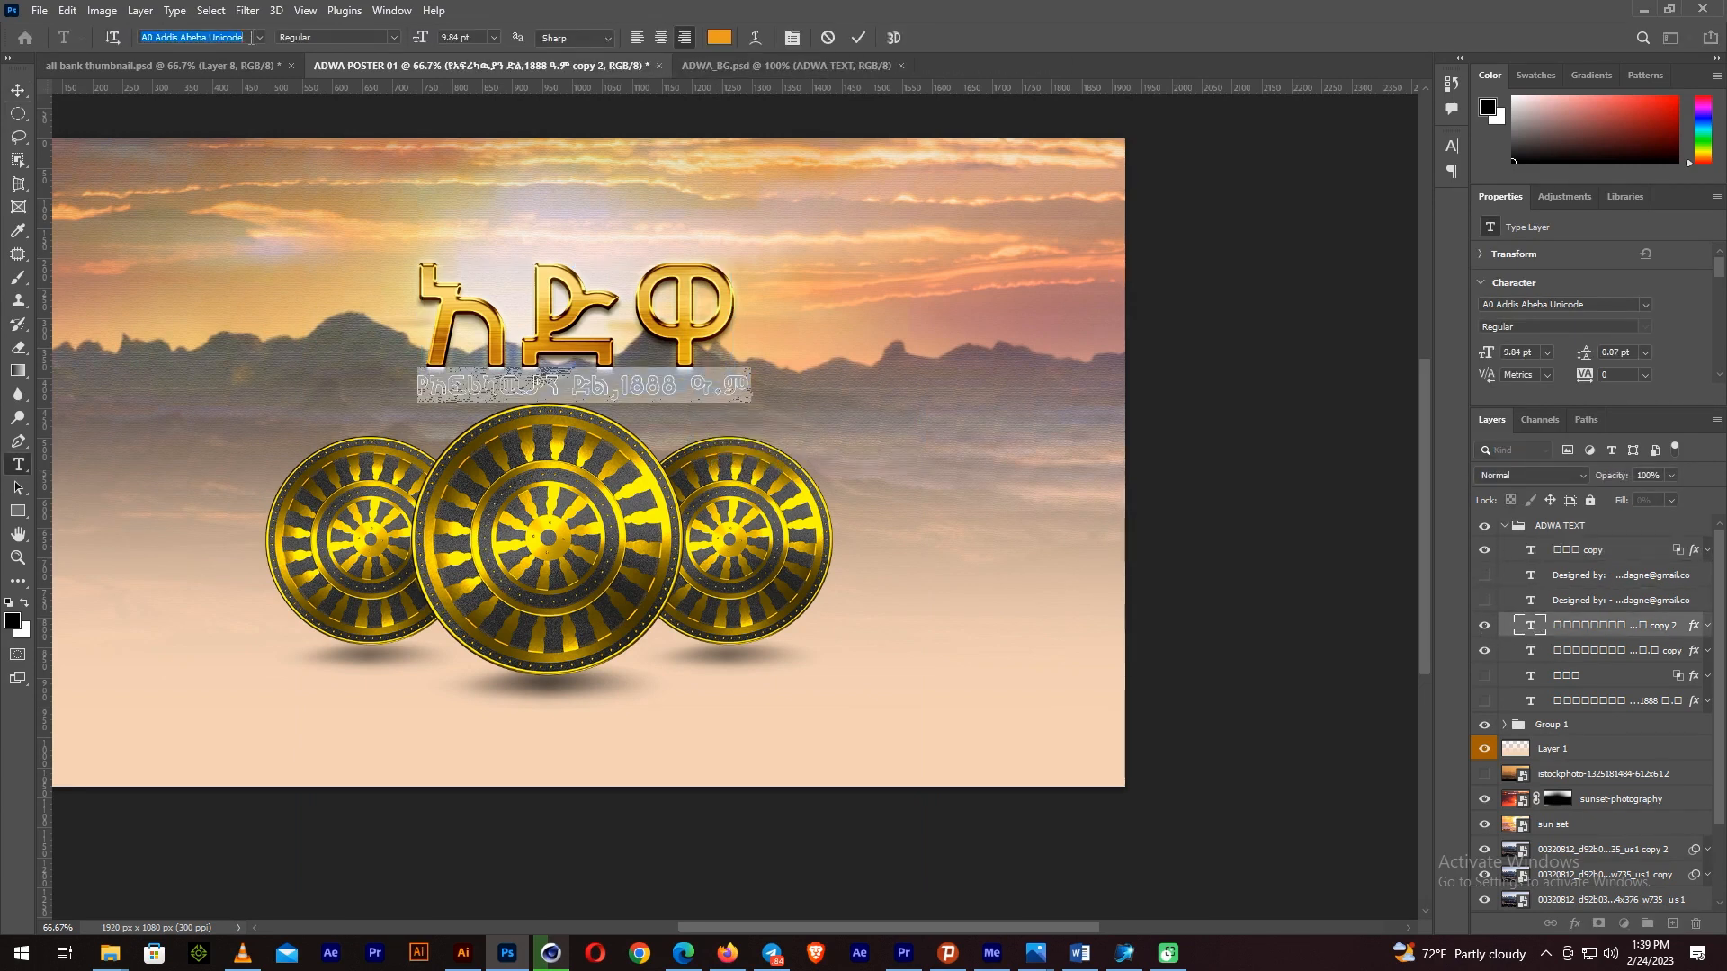
type("Adwa")
key("Down")
key("Up")
key("Return")
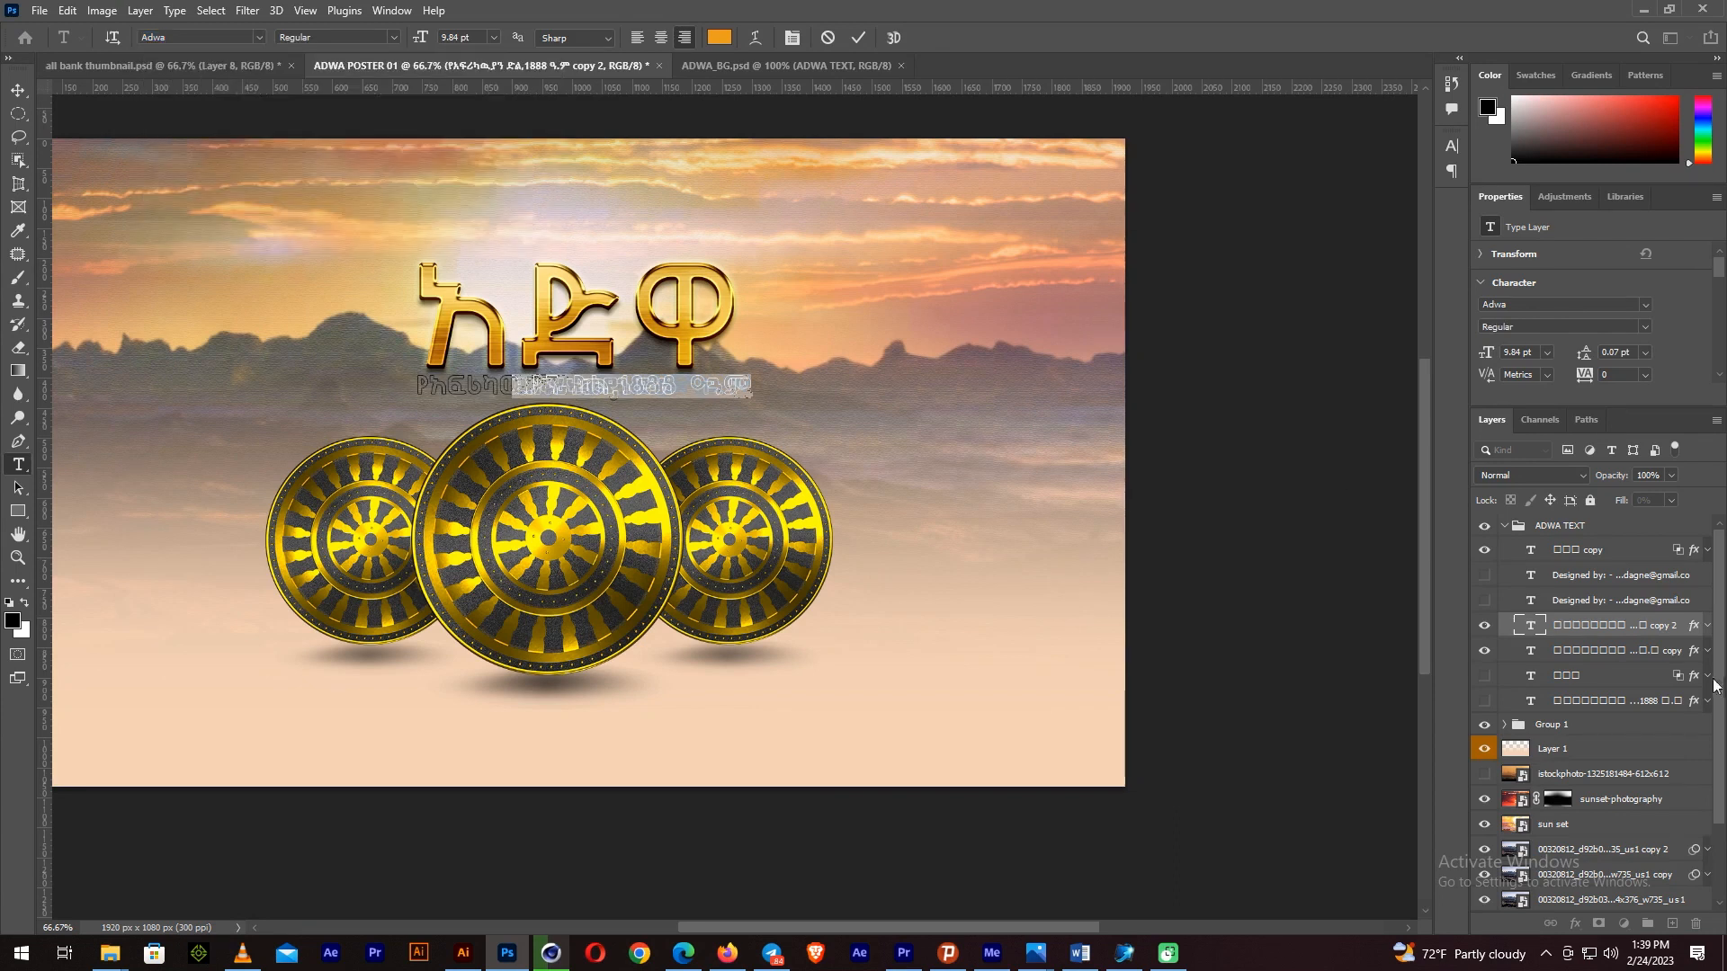
left_click(1484, 651)
left_click_drag(688, 392, 633, 389)
Change the subtitle's stroke colour to a gold sampled from the right shield
left_click(1707, 625)
double_click(1574, 662)
left_click(1273, 331)
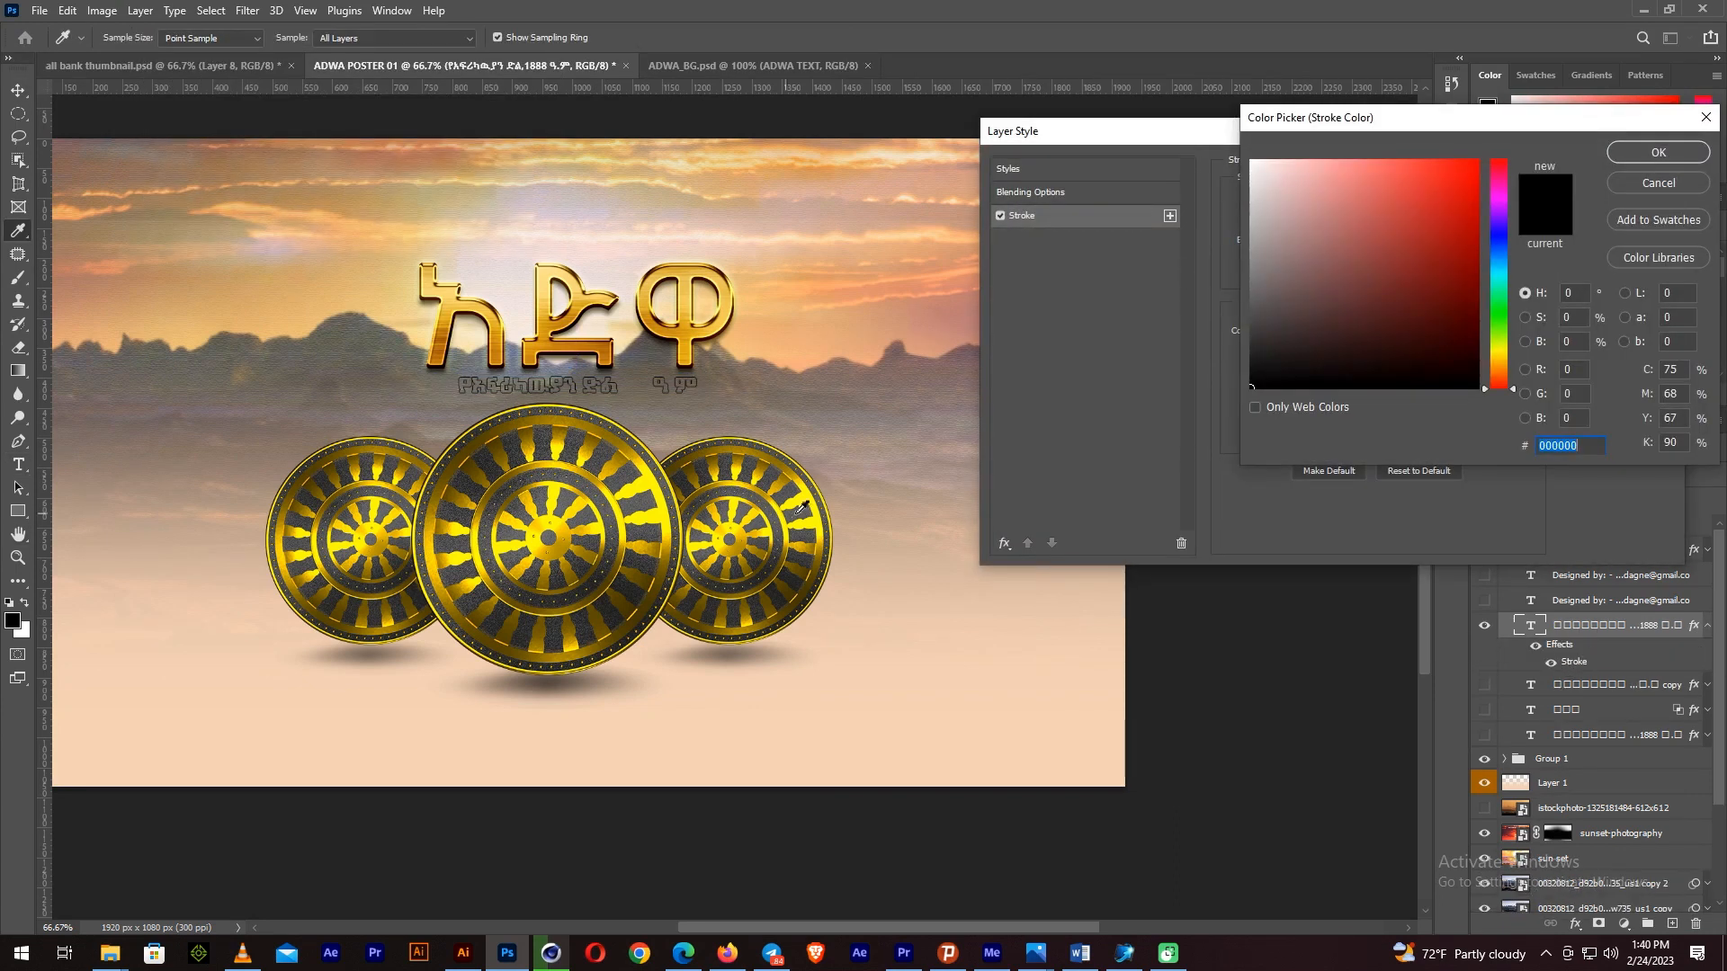
left_click(811, 491)
left_click_drag(1373, 220, 1146, 125)
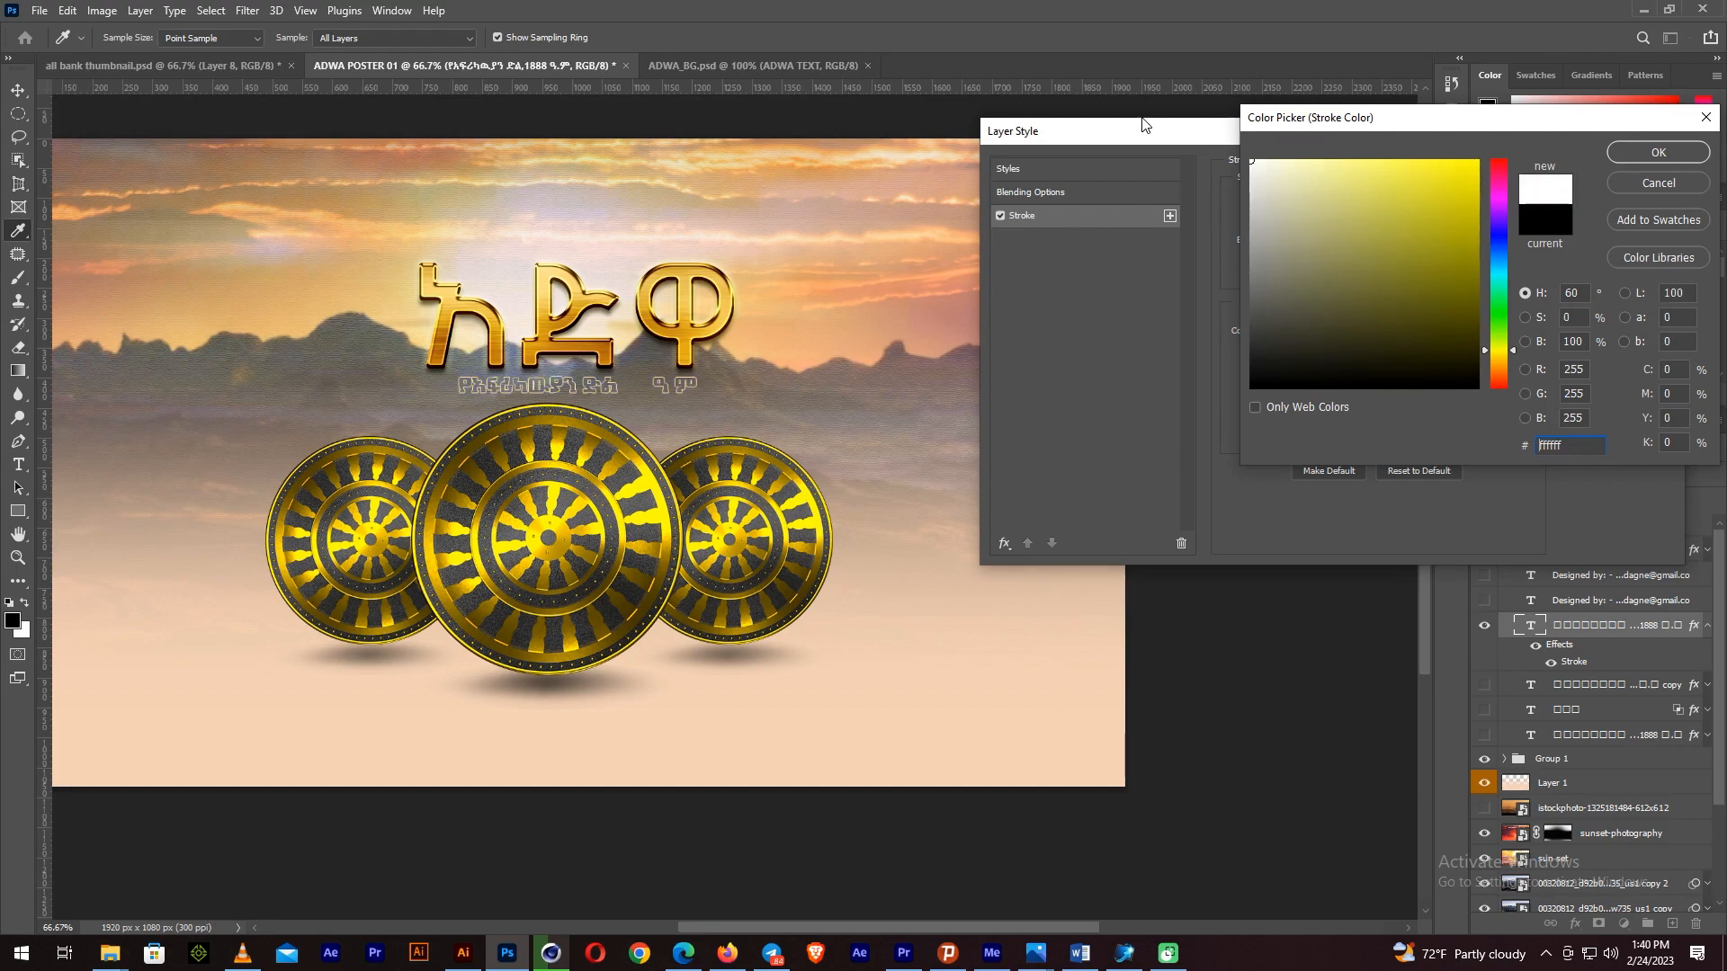
left_click(719, 530)
left_click(813, 521)
left_click(1639, 153)
left_click(1619, 167)
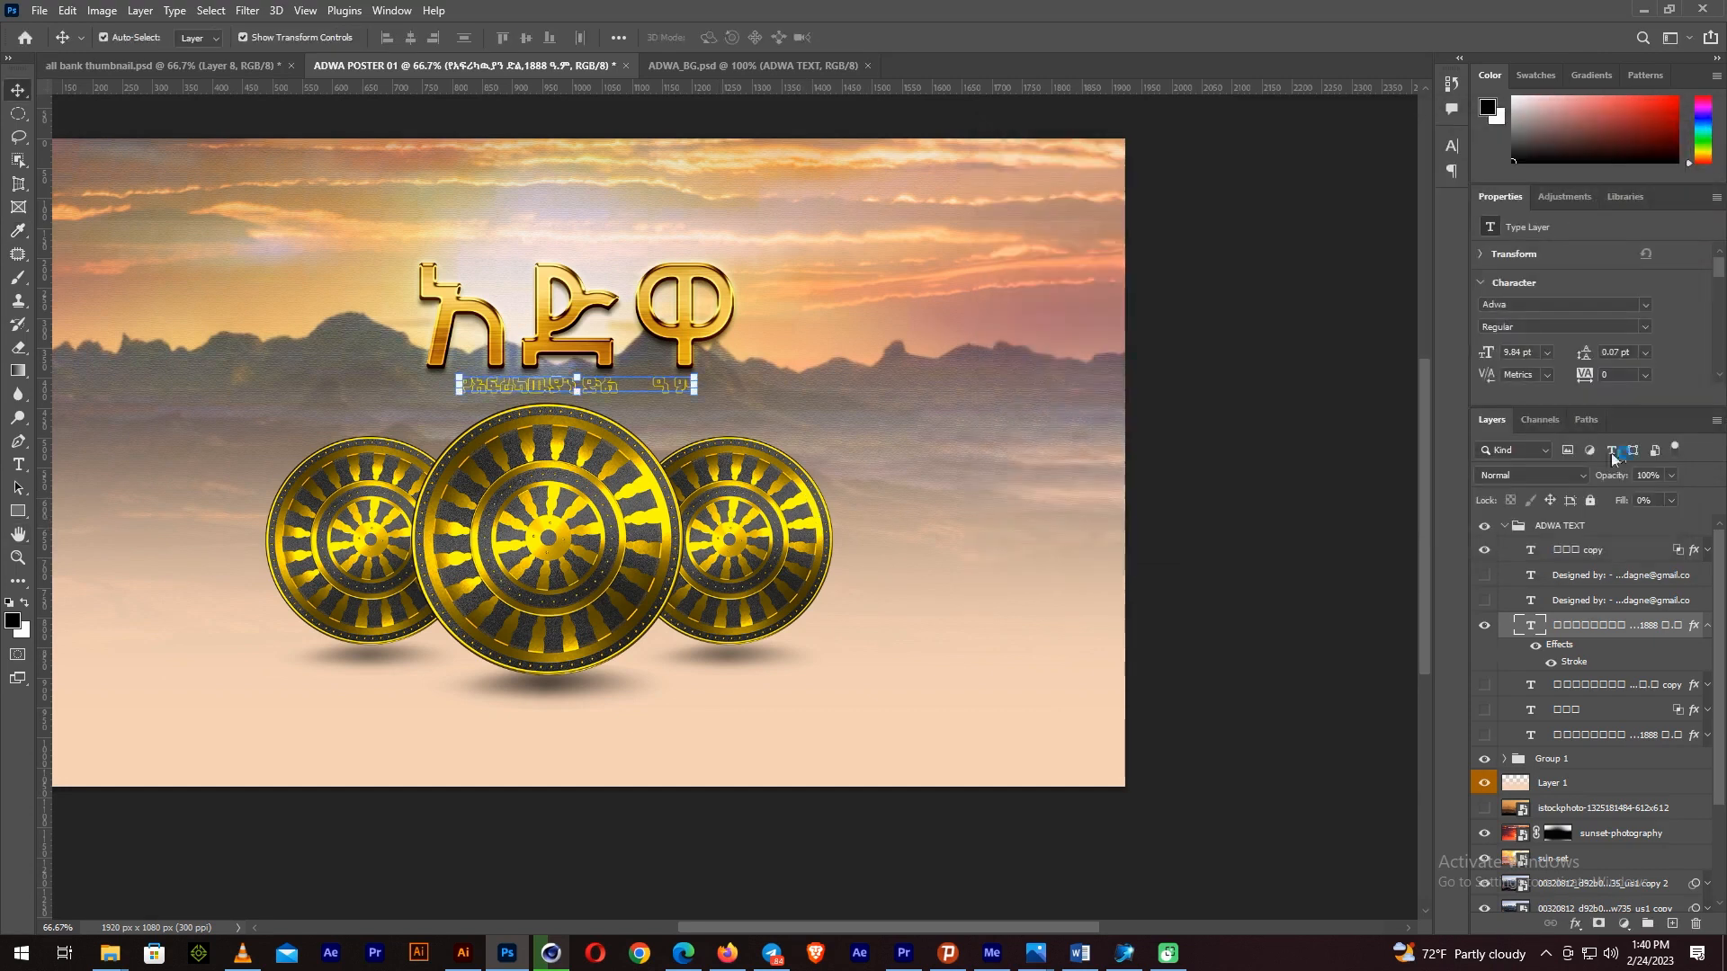
Change the stroke of the subtitle under the gold title to a brighter yellow
double_click(1569, 667)
left_click_drag(1297, 203, 1299, 210)
key("Return")
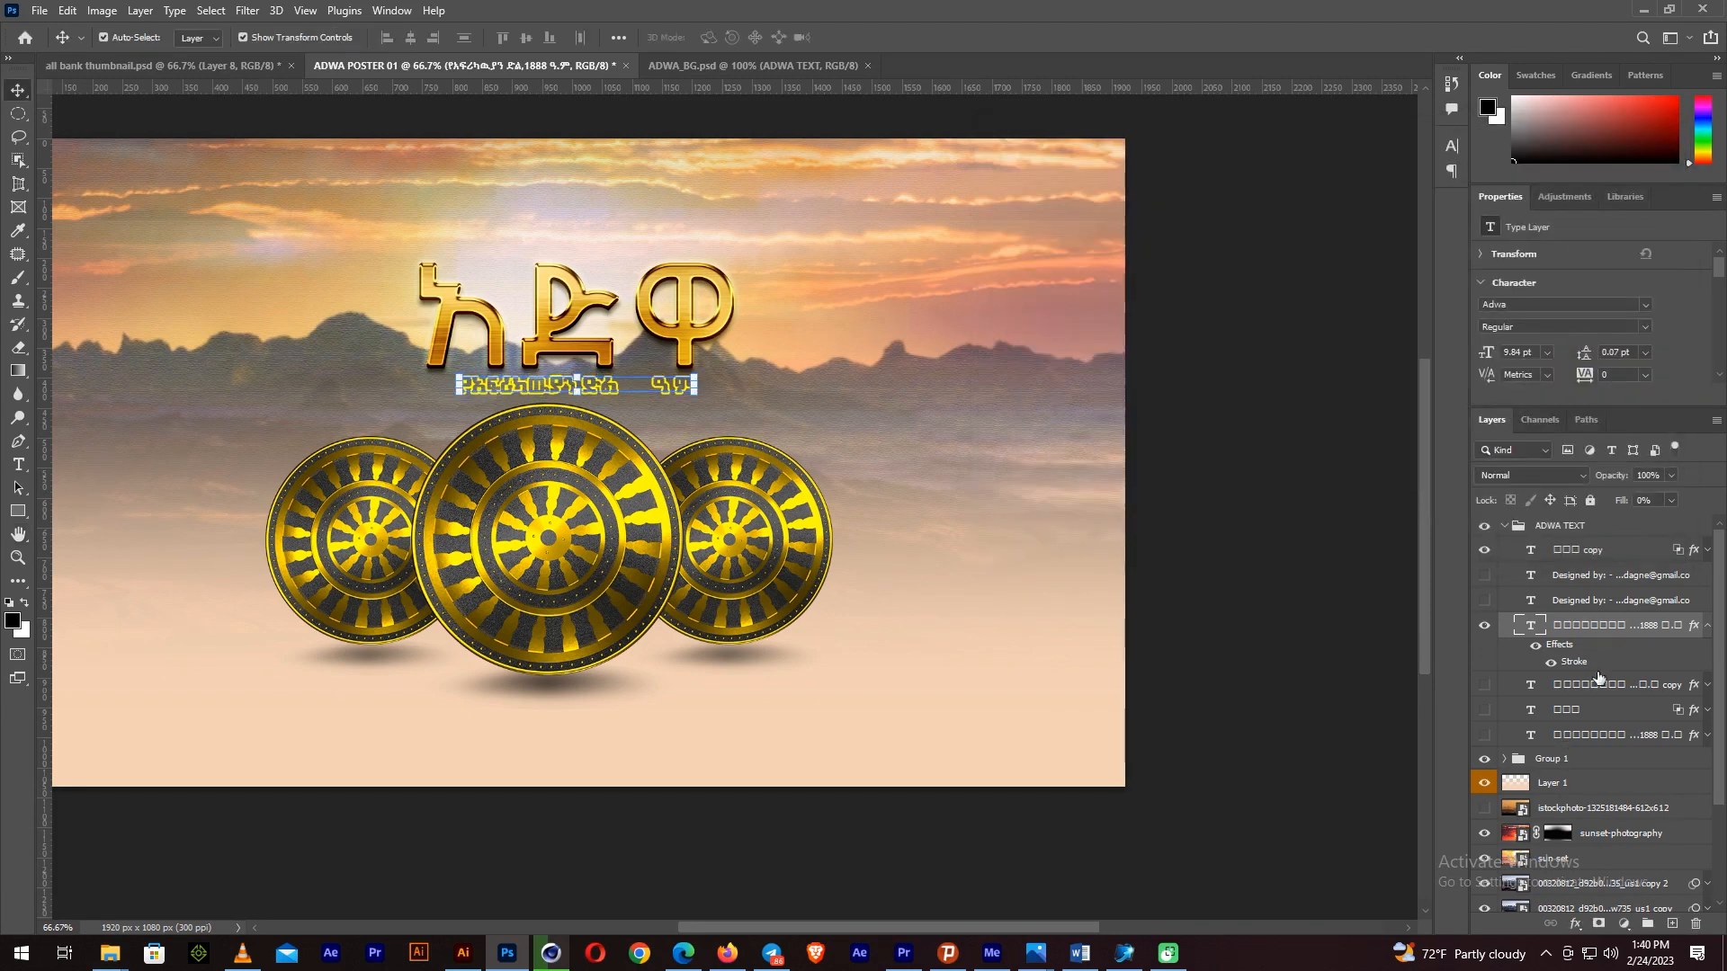
Try the Adwa font on the gold title and shift the title slightly
double_click(1530, 549)
type("adw")
left_click(223, 113)
left_click(858, 37)
key("v")
left_click_drag(655, 327, 663, 317)
Set the gold title's font to Nokia Pure Headline Bold and move it left to sit above the central shield
double_click(1530, 550)
left_click(198, 37)
type("nok")
left_click(266, 98)
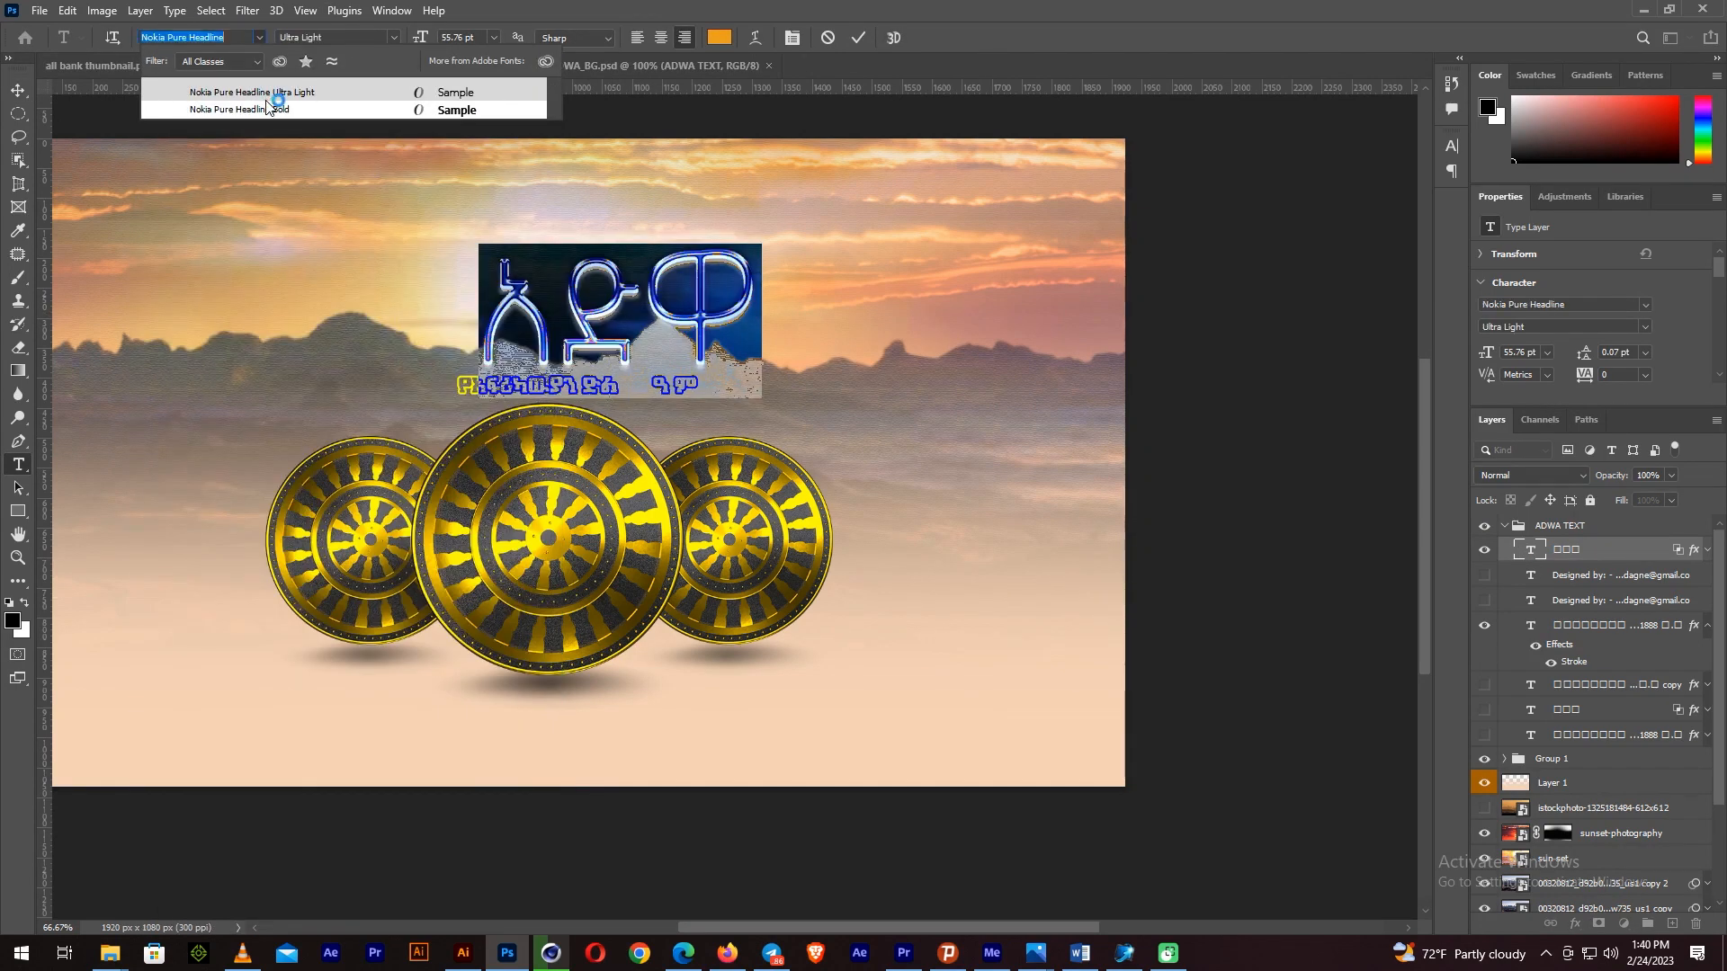
left_click(266, 109)
left_click(858, 38)
key("v")
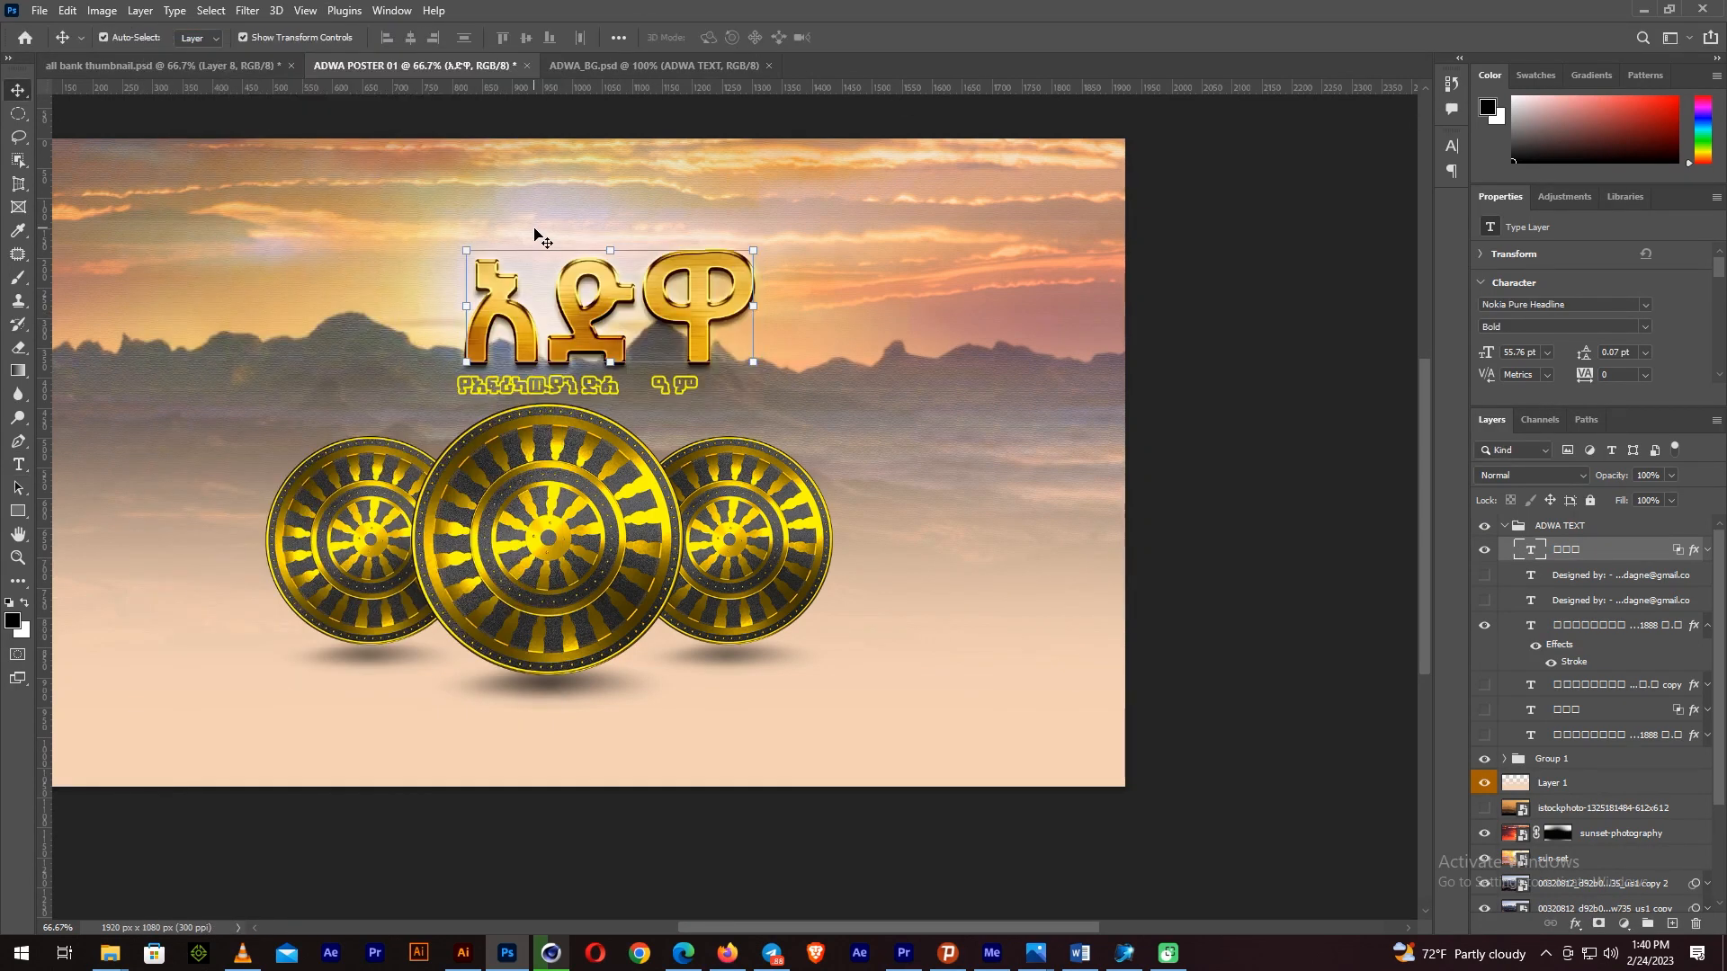
left_click_drag(628, 403, 809, 421)
left_click_drag(869, 317, 828, 322)
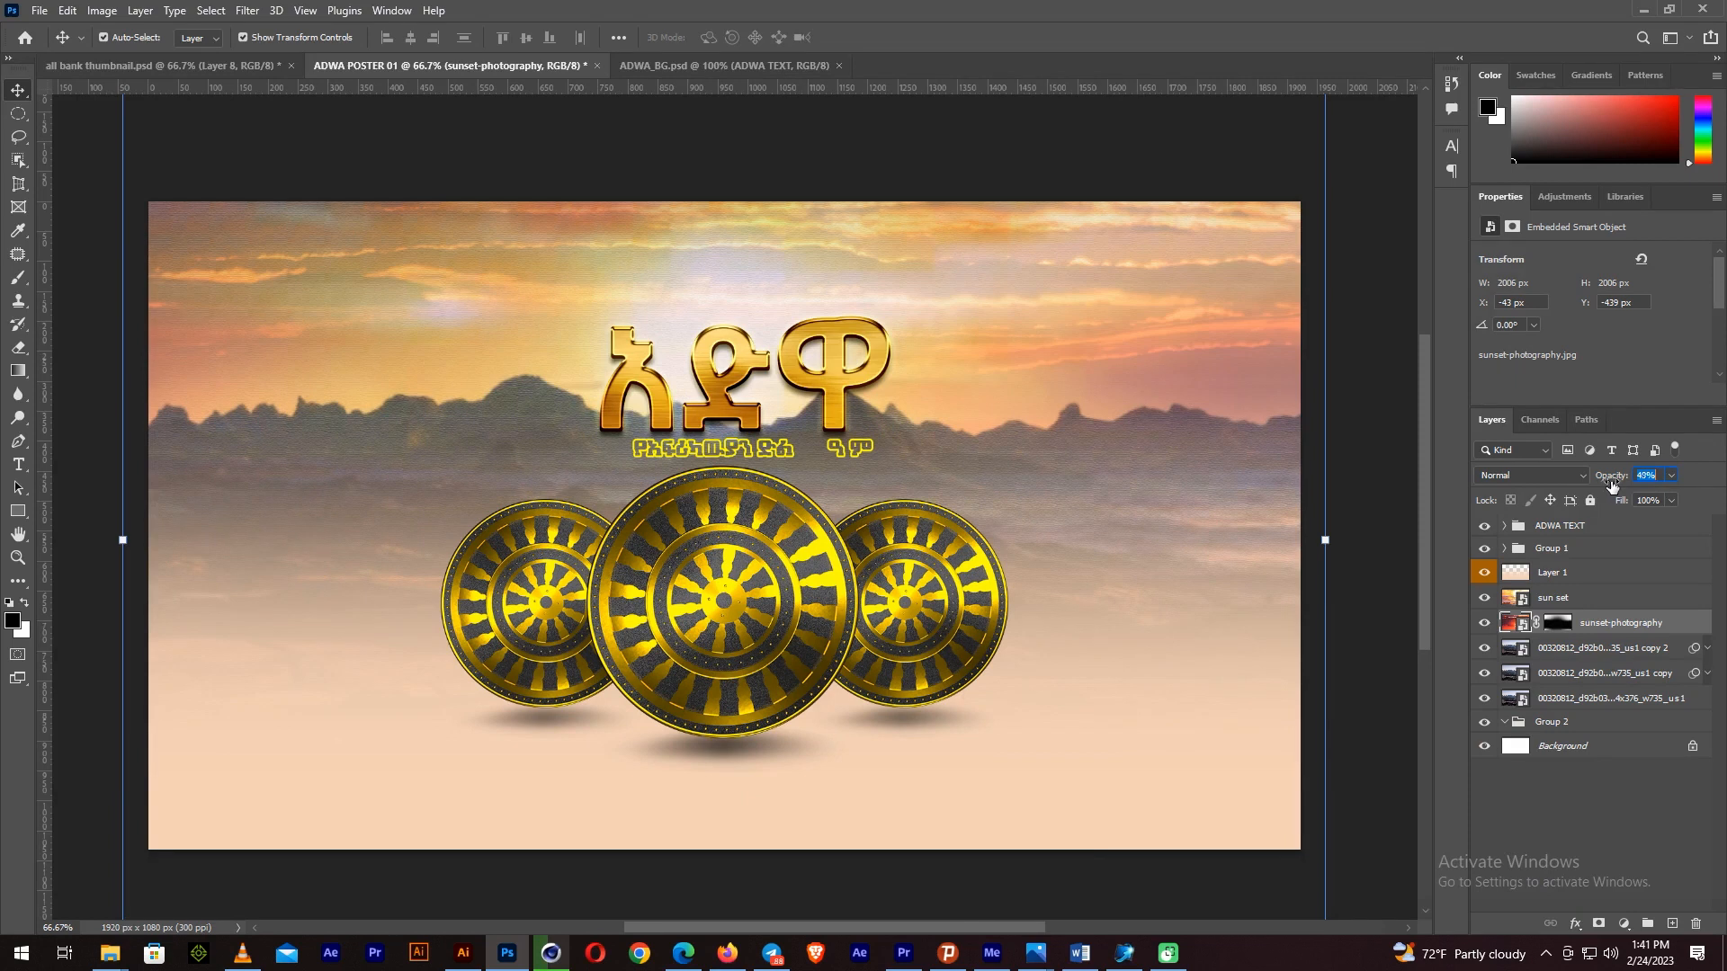
Add a Brightness/Contrast adjustment layer above the ADWA TEXT group and raise its brightness and contrast
left_click(1591, 529)
left_click(1567, 197)
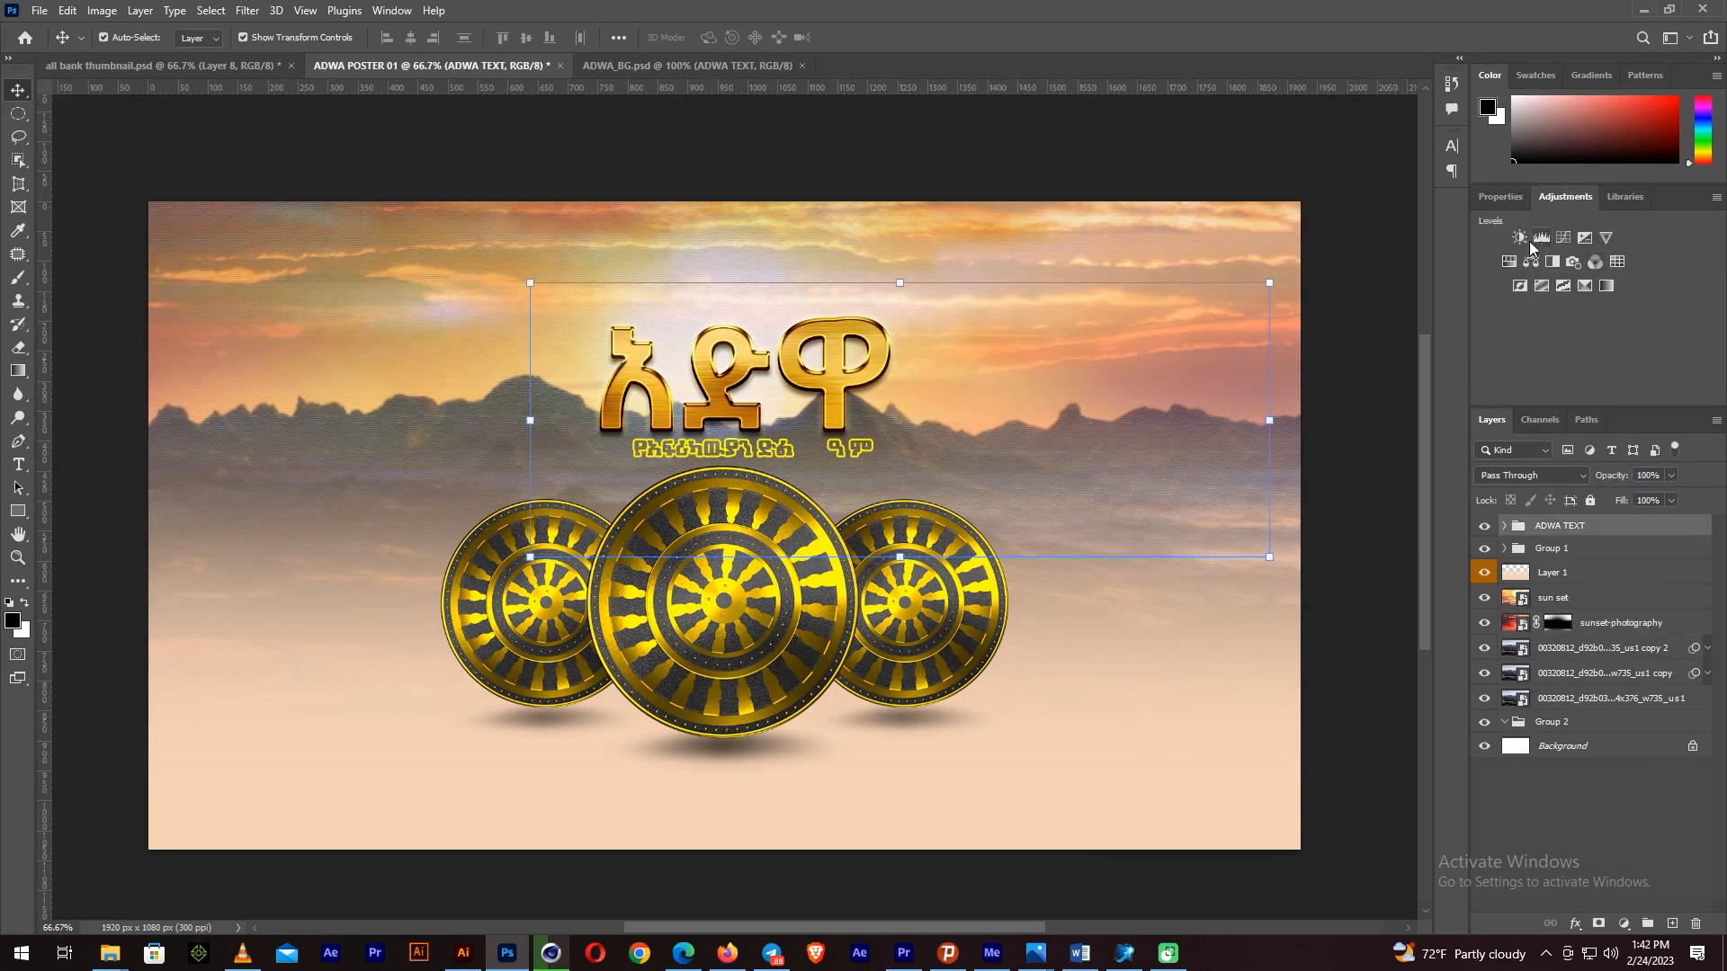
left_click(1525, 240)
left_click_drag(1592, 308, 1619, 342)
Add a Levels adjustment layer on top of the stack and adjust its tonal input range
left_click(1563, 196)
left_click(1547, 240)
left_click_drag(1509, 315, 1539, 316)
Add a Curves adjustment layer and shape the curve with one point lifting the highlights and another holding down the shadows
left_click(1564, 196)
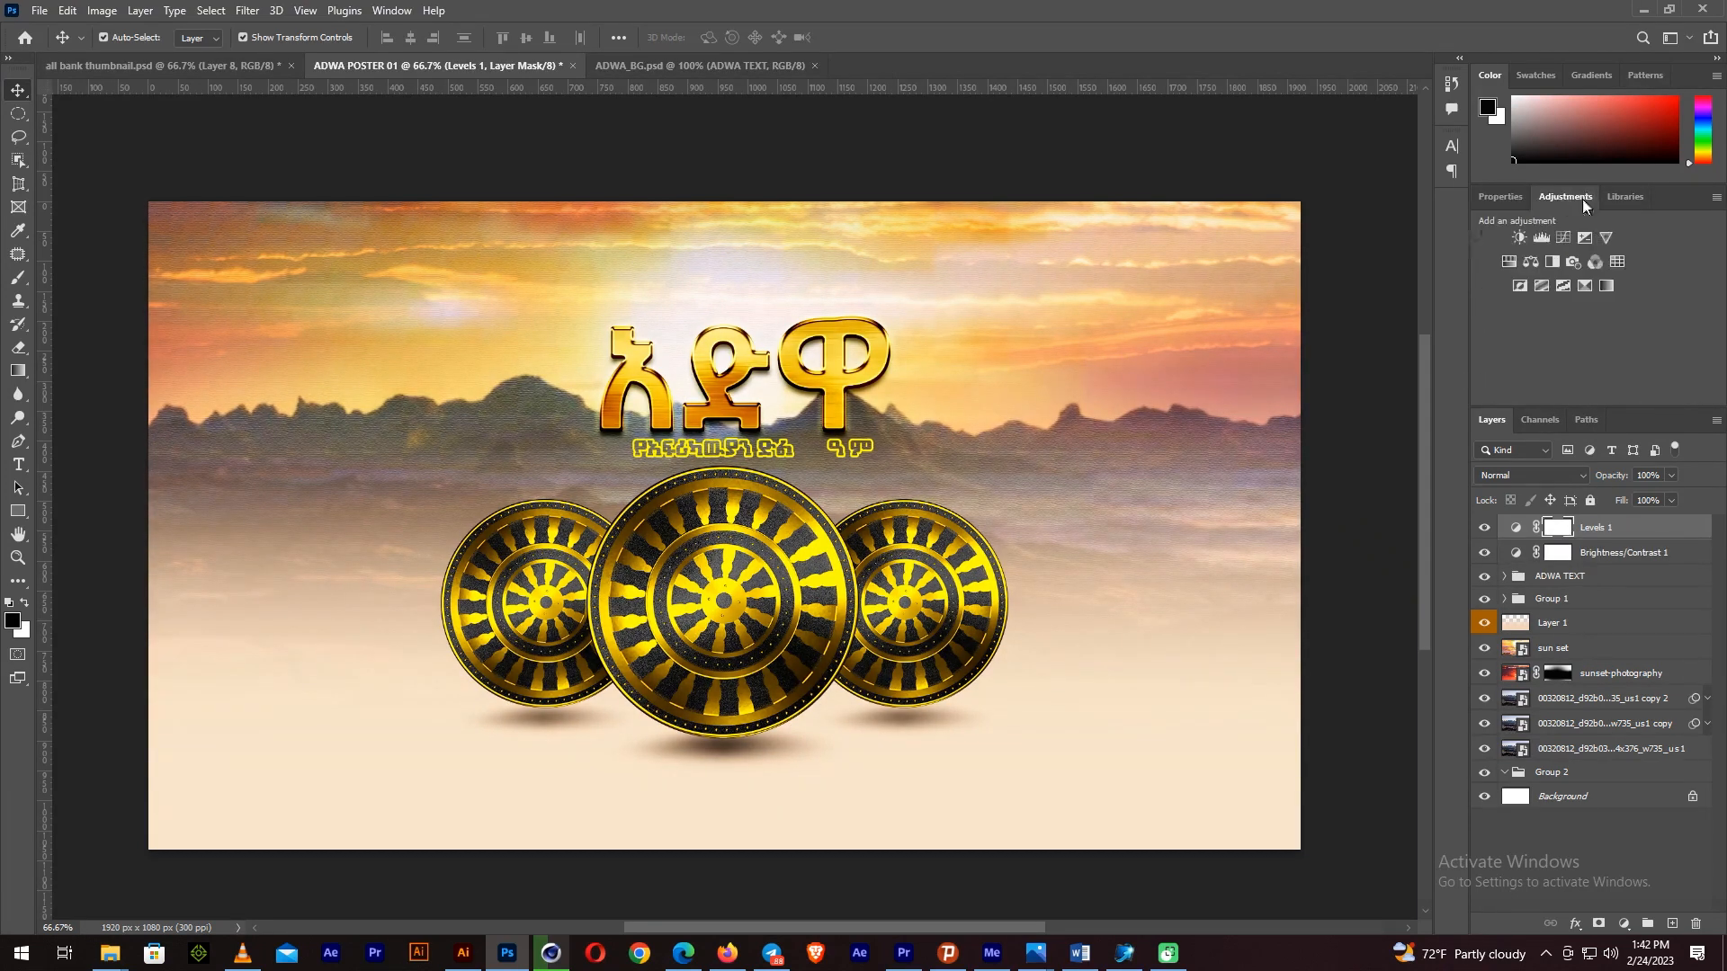
left_click(1569, 240)
left_click_drag(1639, 286, 1652, 266)
scroll(1662, 358, "down", 1)
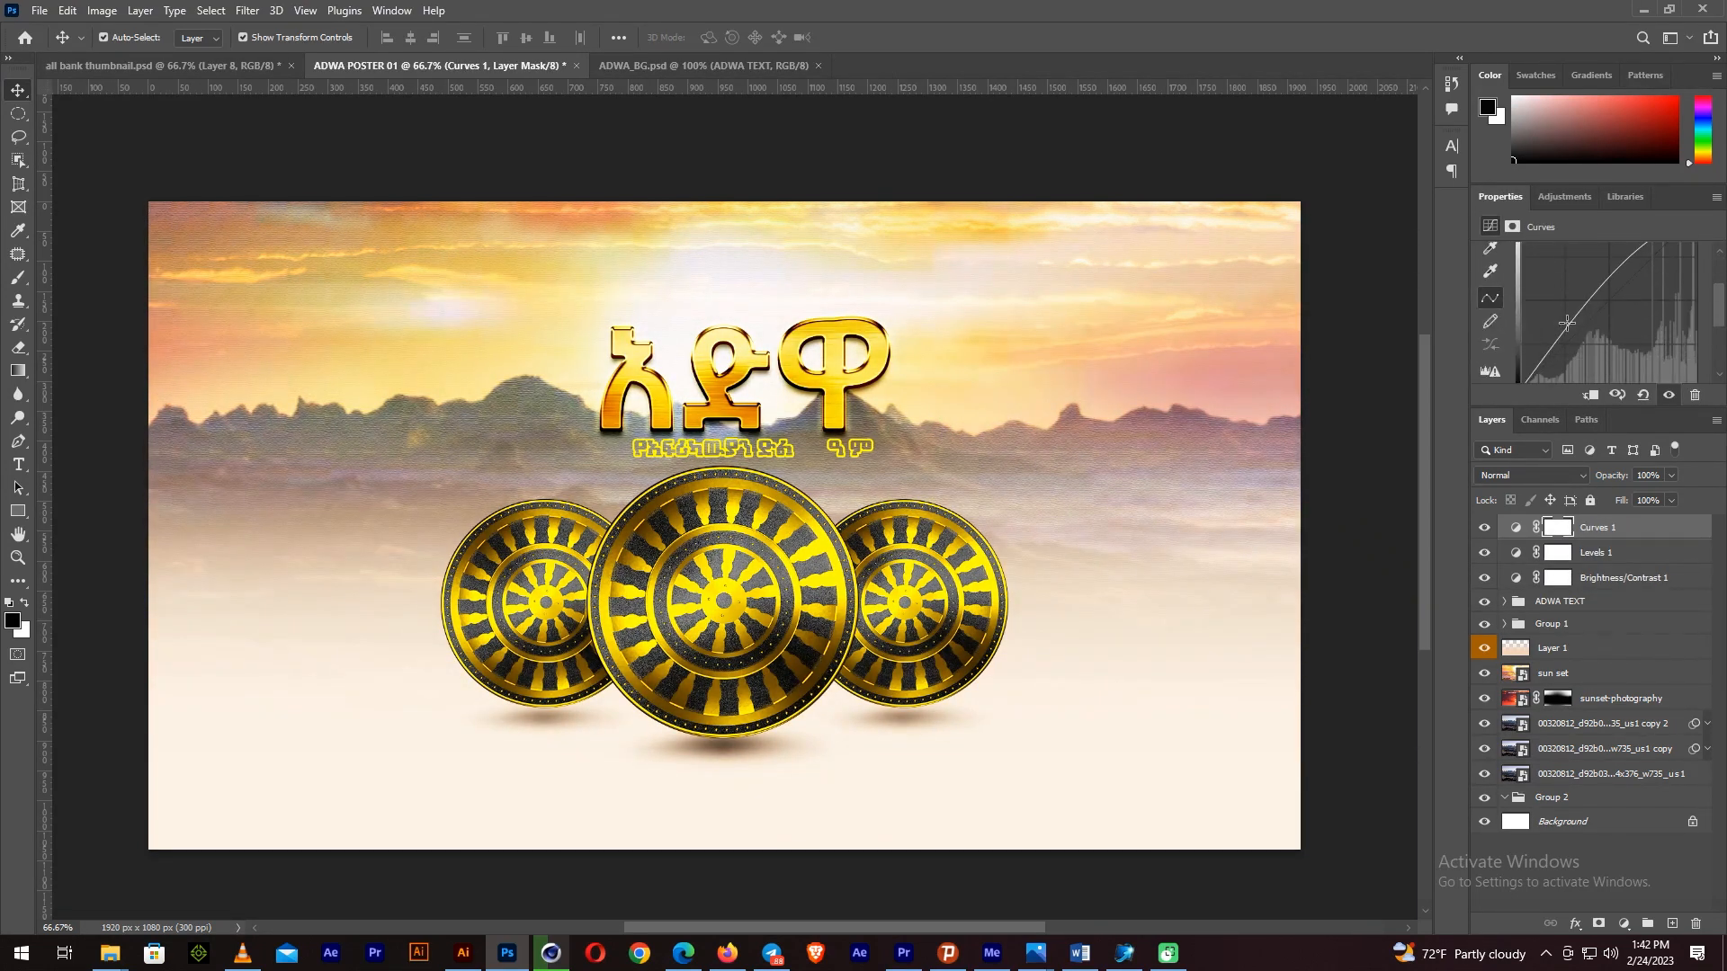
left_click_drag(1567, 322, 1577, 328)
scroll(1633, 342, "up", 1)
left_click_drag(1651, 273, 1655, 281)
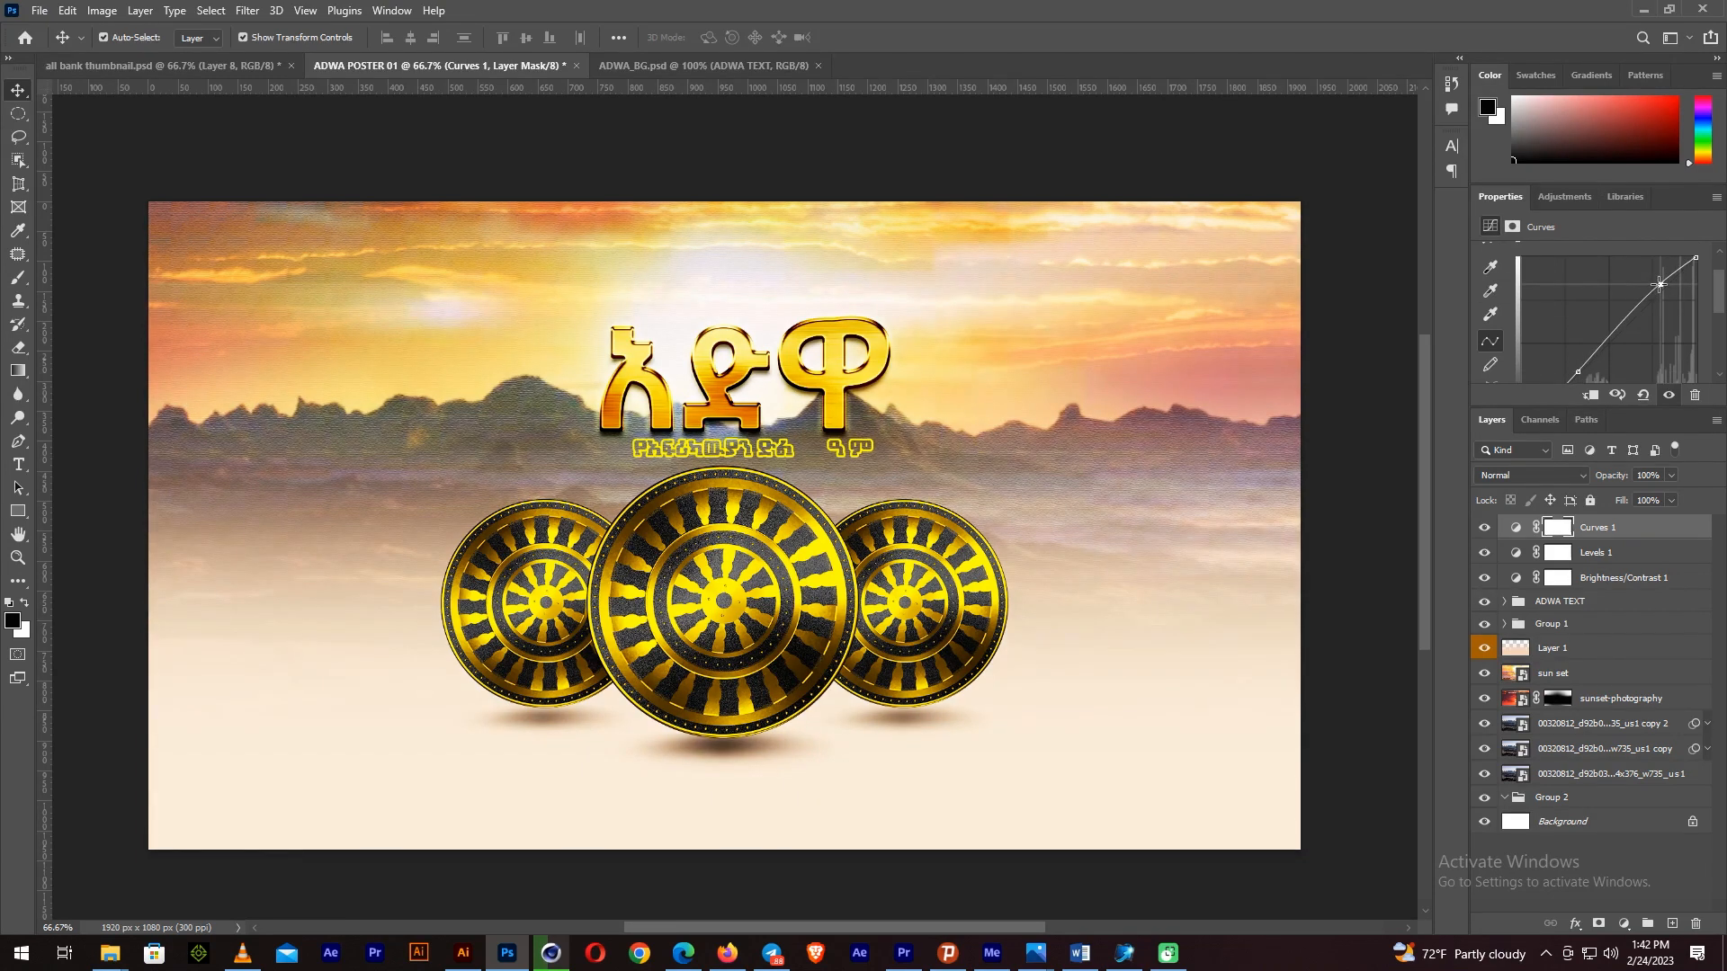
scroll(1671, 367, "down", 1)
Add a Vibrance adjustment layer with vibrance +17 and saturation +19
left_click(1564, 196)
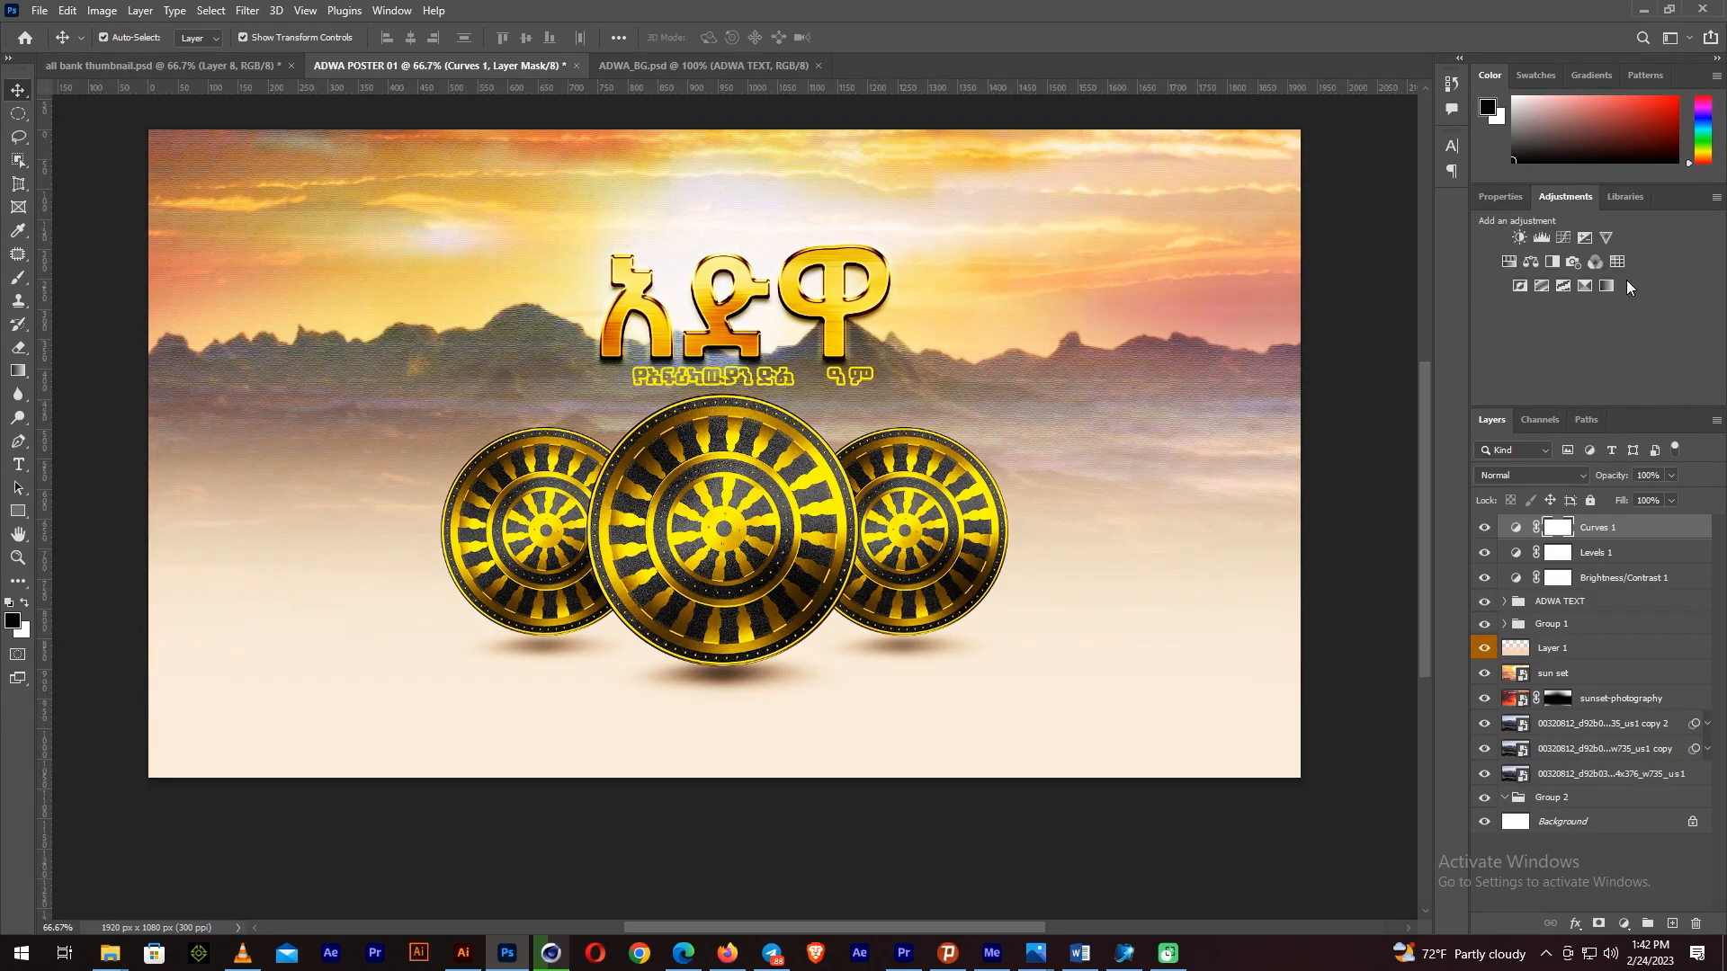
left_click(1605, 238)
left_click_drag(1591, 275, 1612, 312)
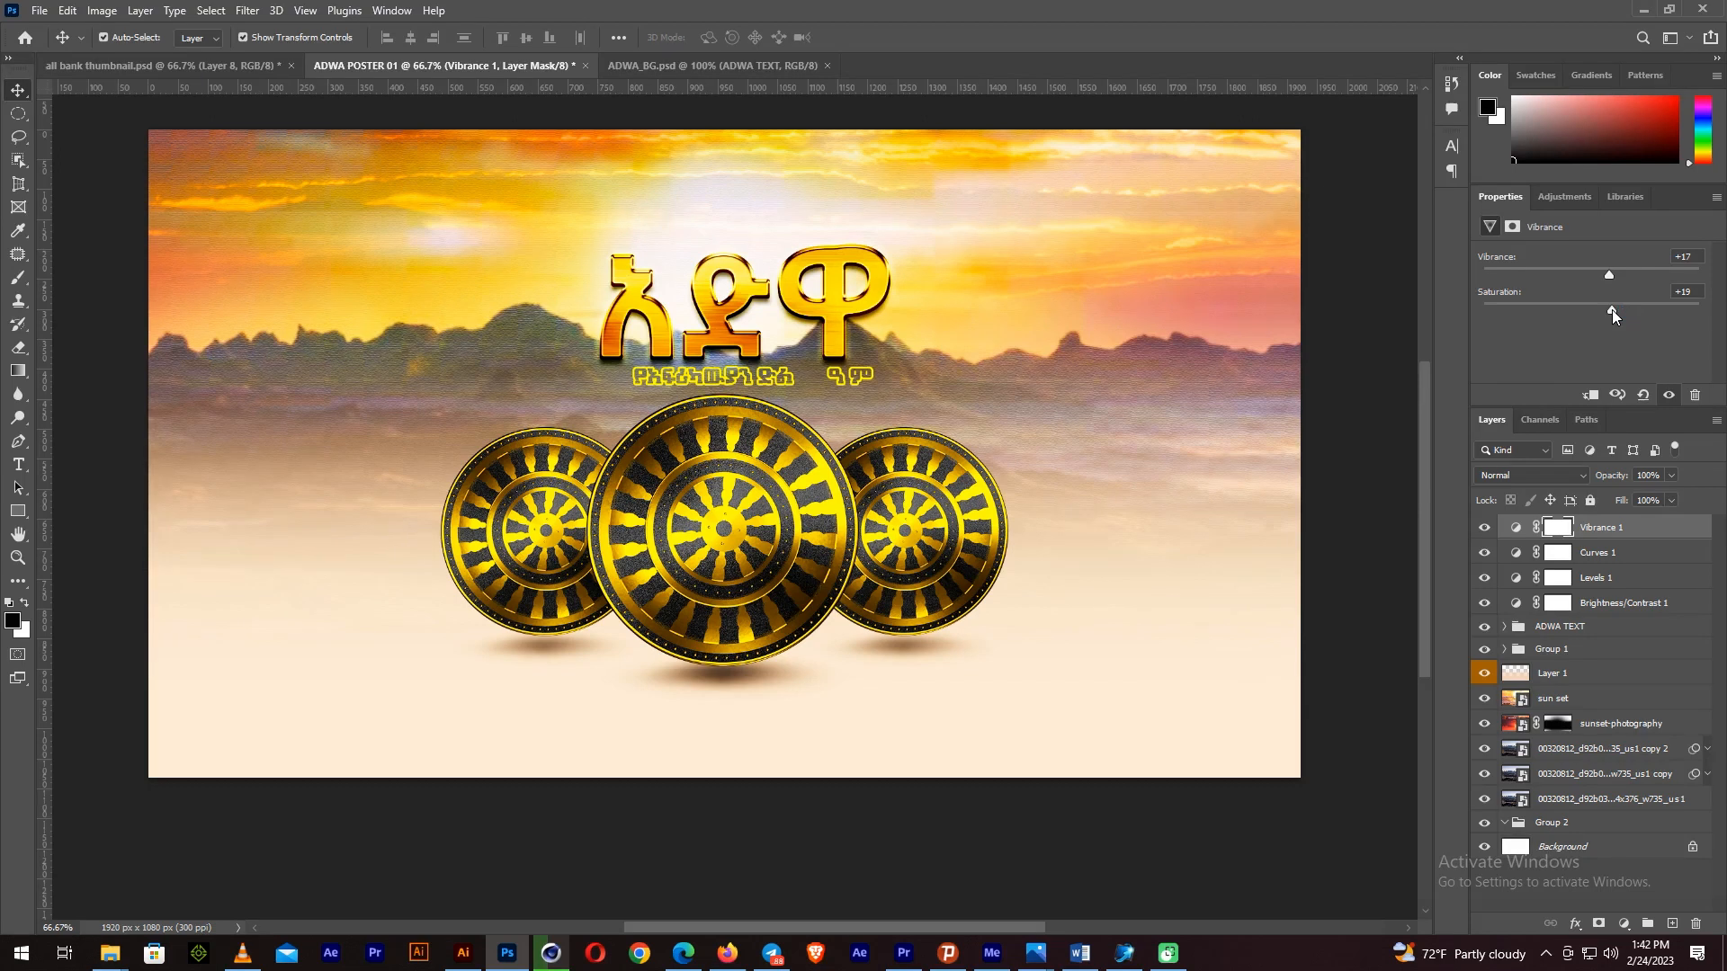
Rename the Group 1 layer group to "sheild"
left_click(1550, 653)
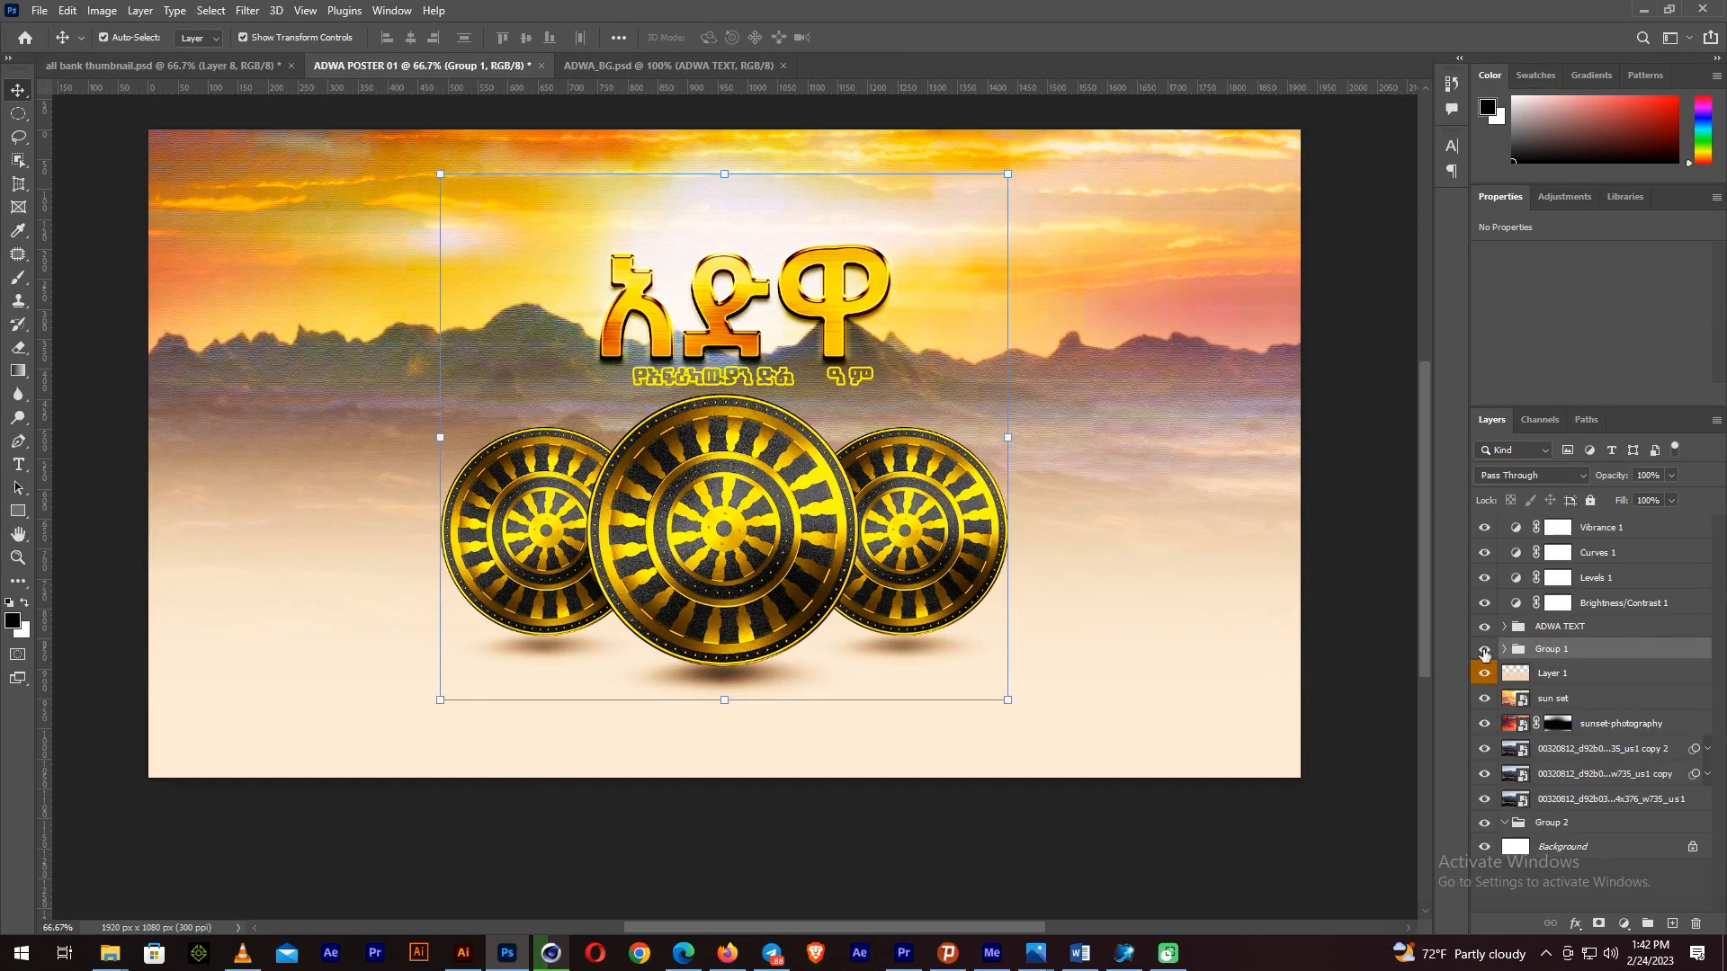
type("sheild")
key("Return")
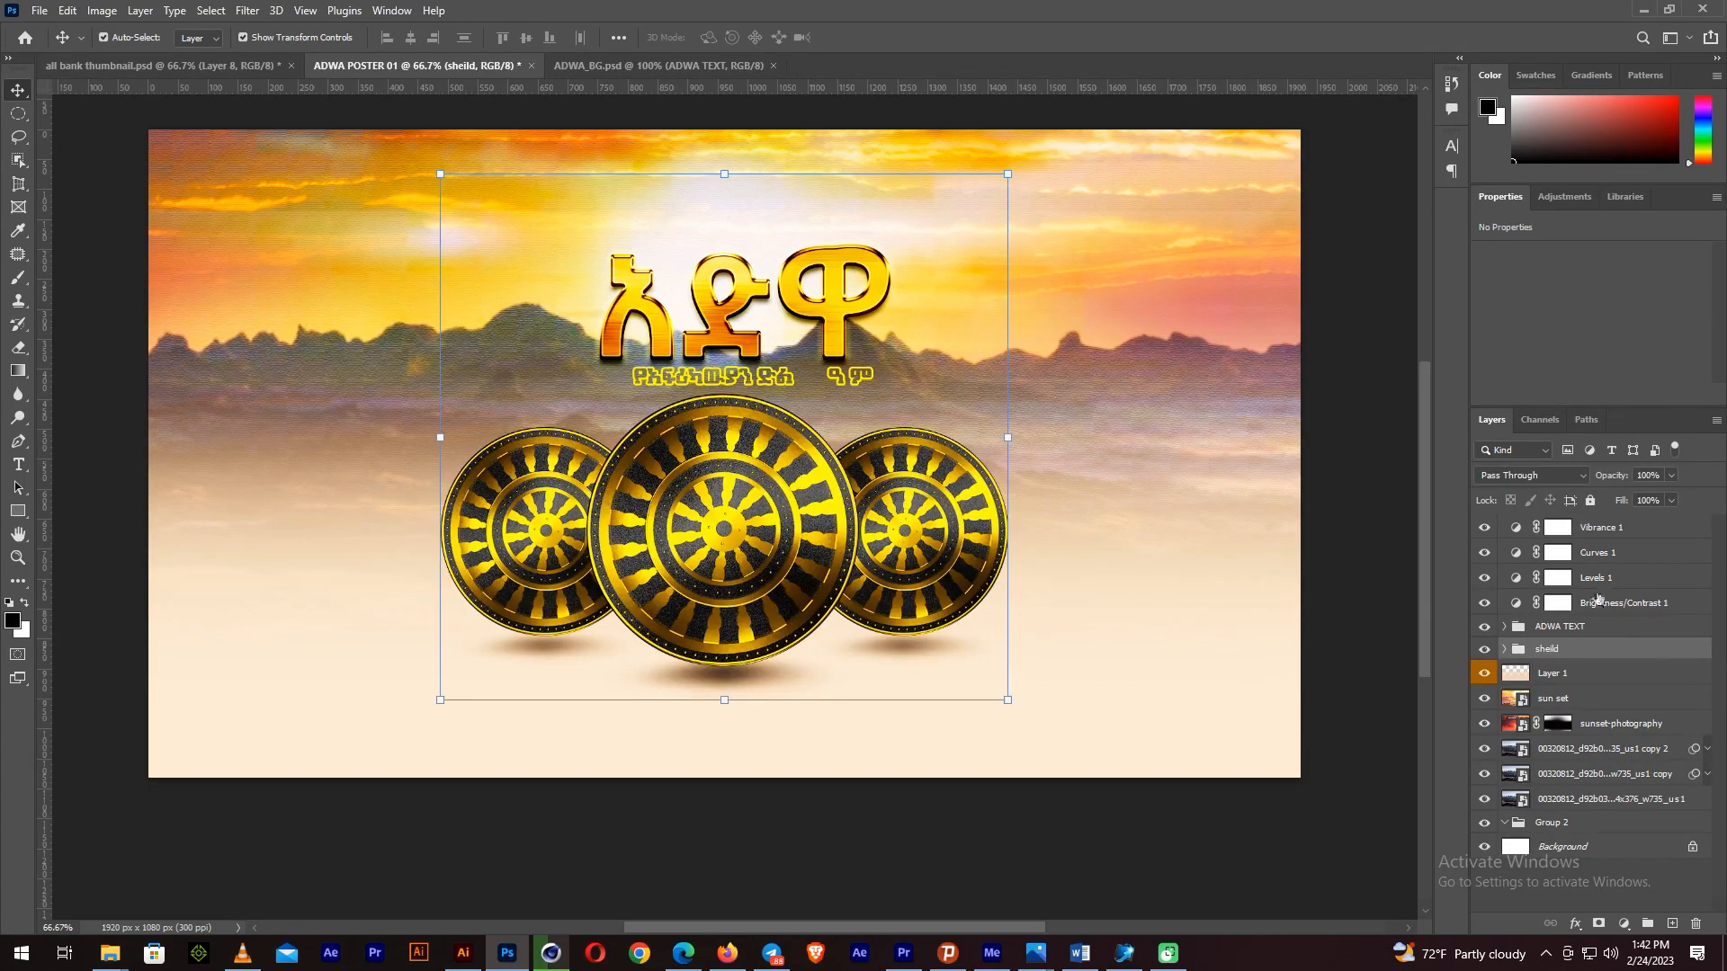
Expand the sheild group and set the three shadow layers, Layer 2, Layer 2 copy and Layer 2 copy 2, to 70% opacity
left_click(1504, 650)
scroll(1580, 664, "up", 1)
left_click(1588, 633)
left_click(1610, 749)
left_click(1619, 698, "shift")
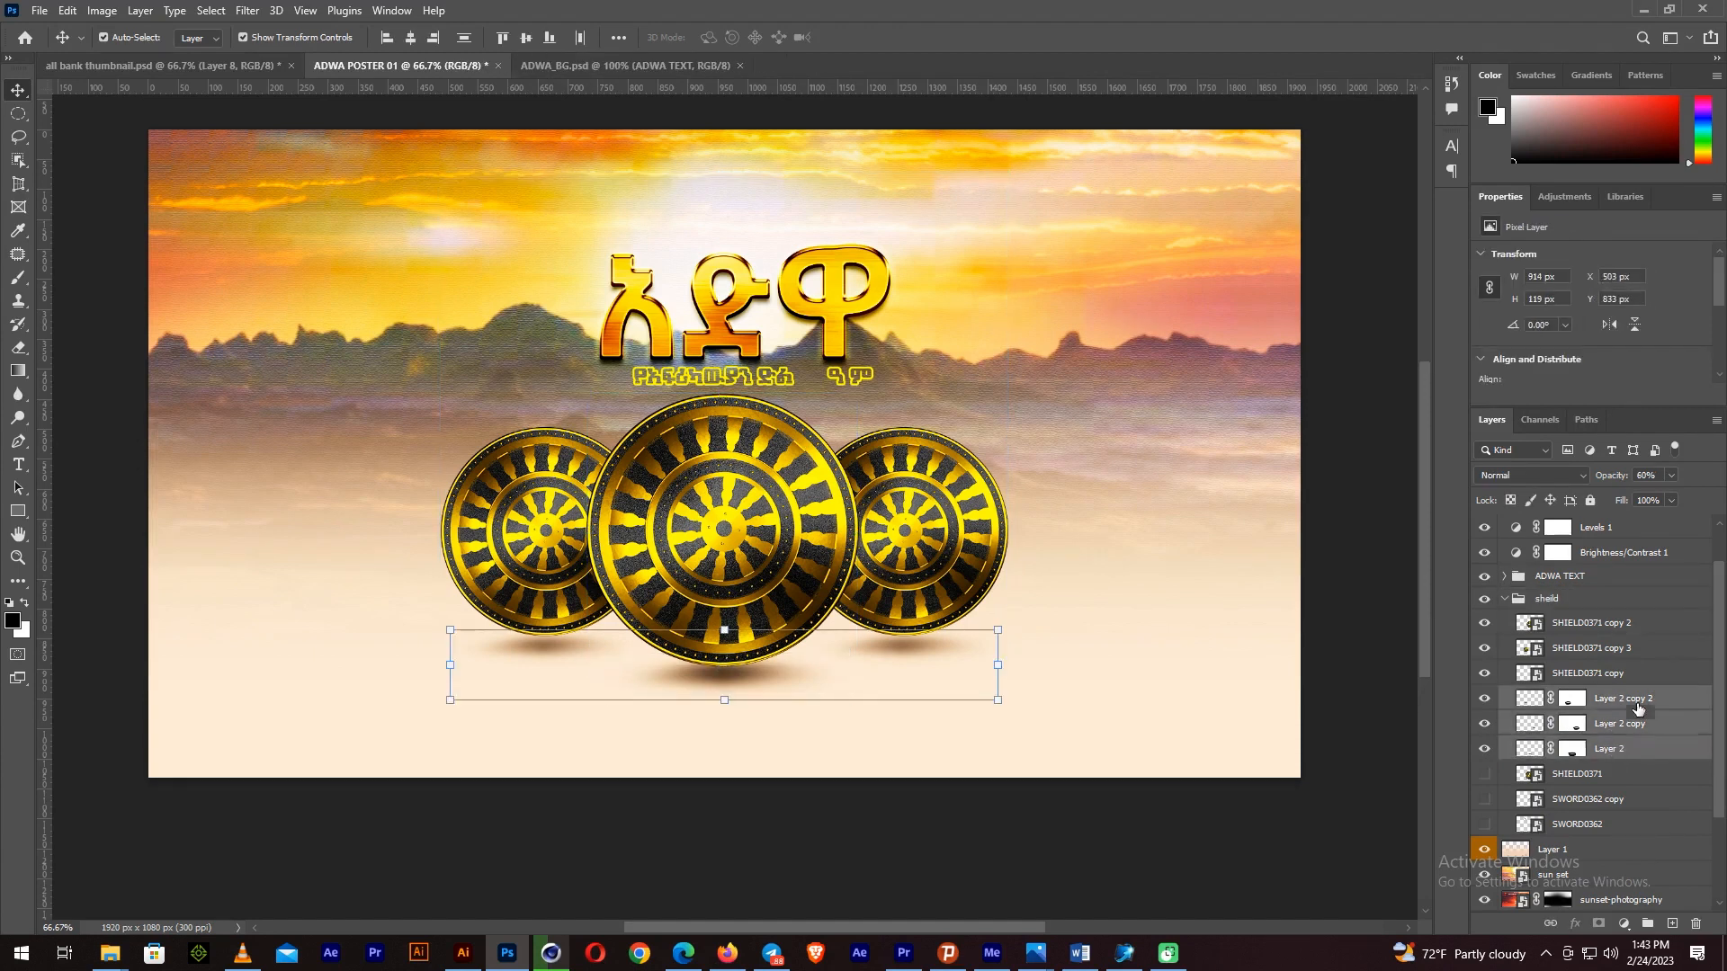
key("5")
key("6")
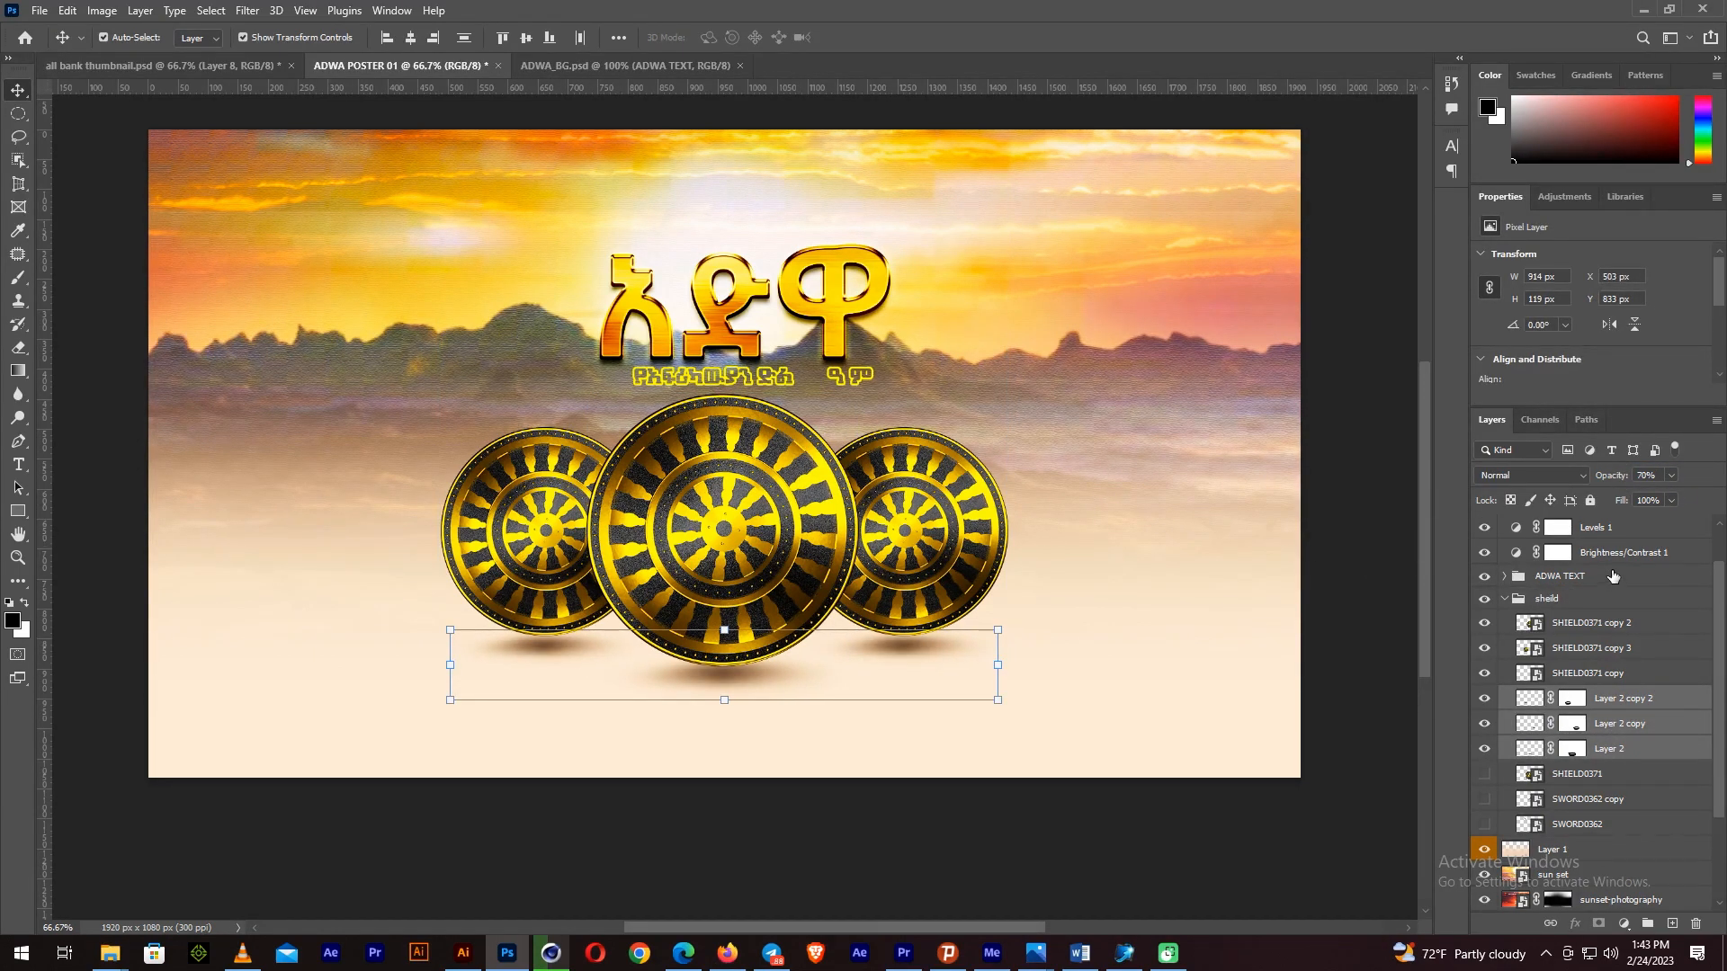
Set the opacity of the Layer 2 copy shadow to 50% and select Layer 2 copy 2
left_click(1637, 752)
left_click(1635, 725)
key("5")
left_click(1635, 702)
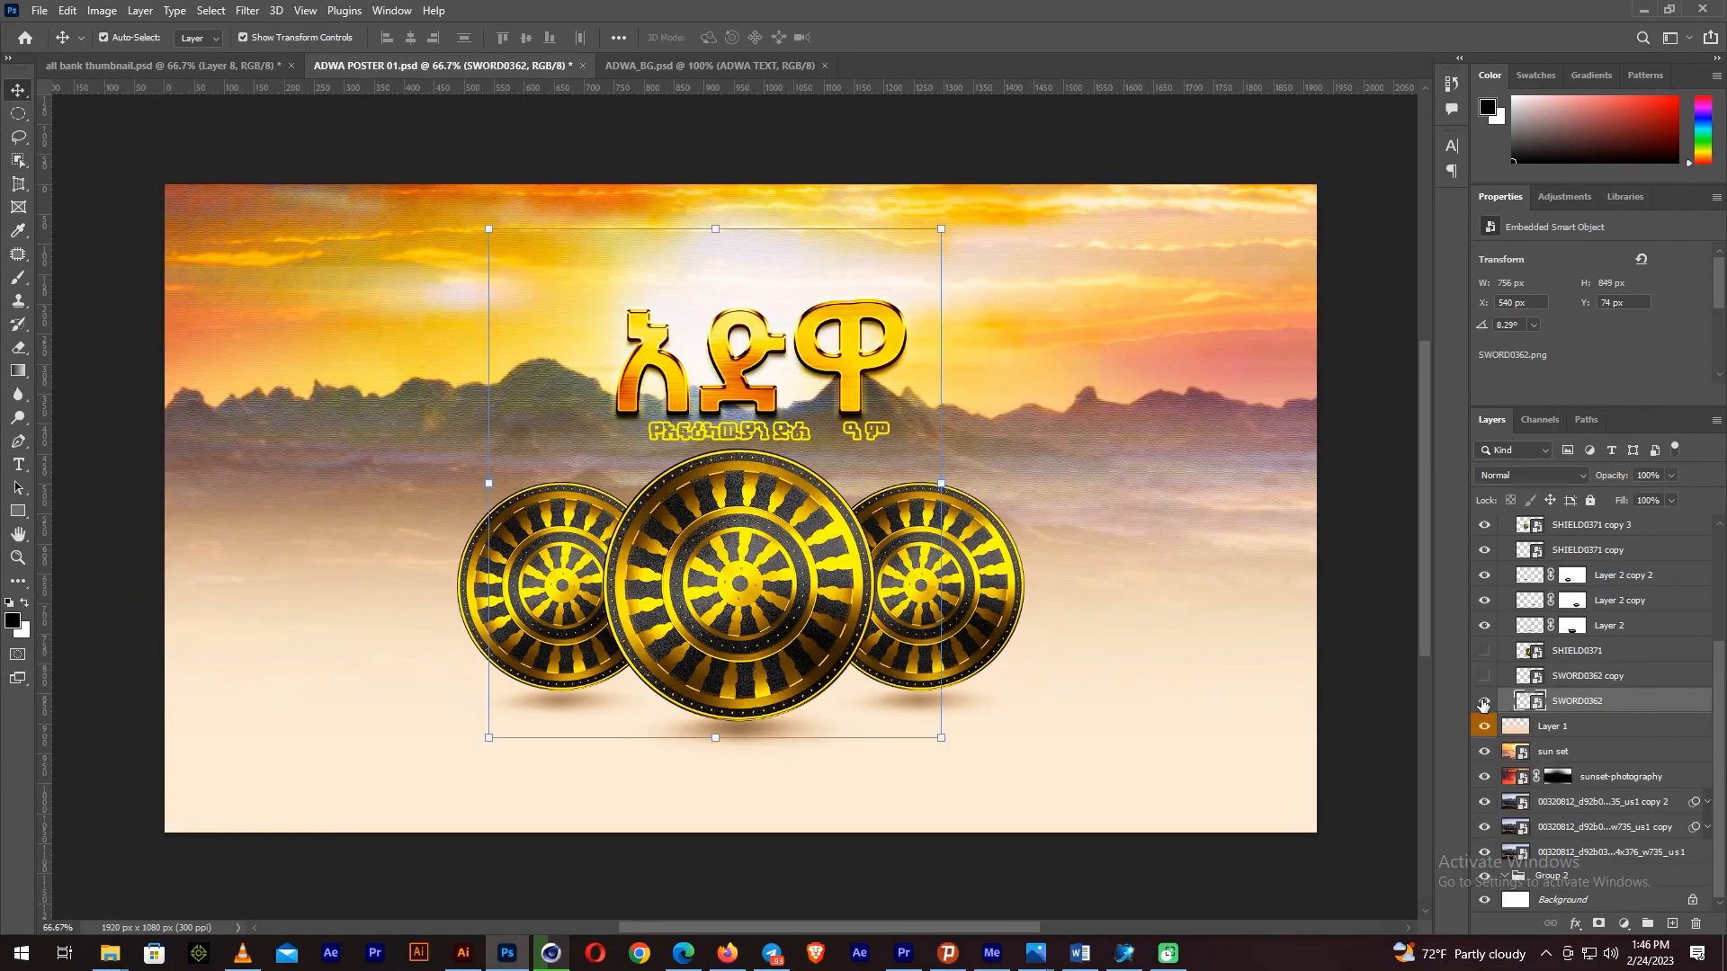
Show the SWORD0362 and SWORD0362 copy layers, scale both spears down together and position them crossed behind the central shield
left_click(1485, 676)
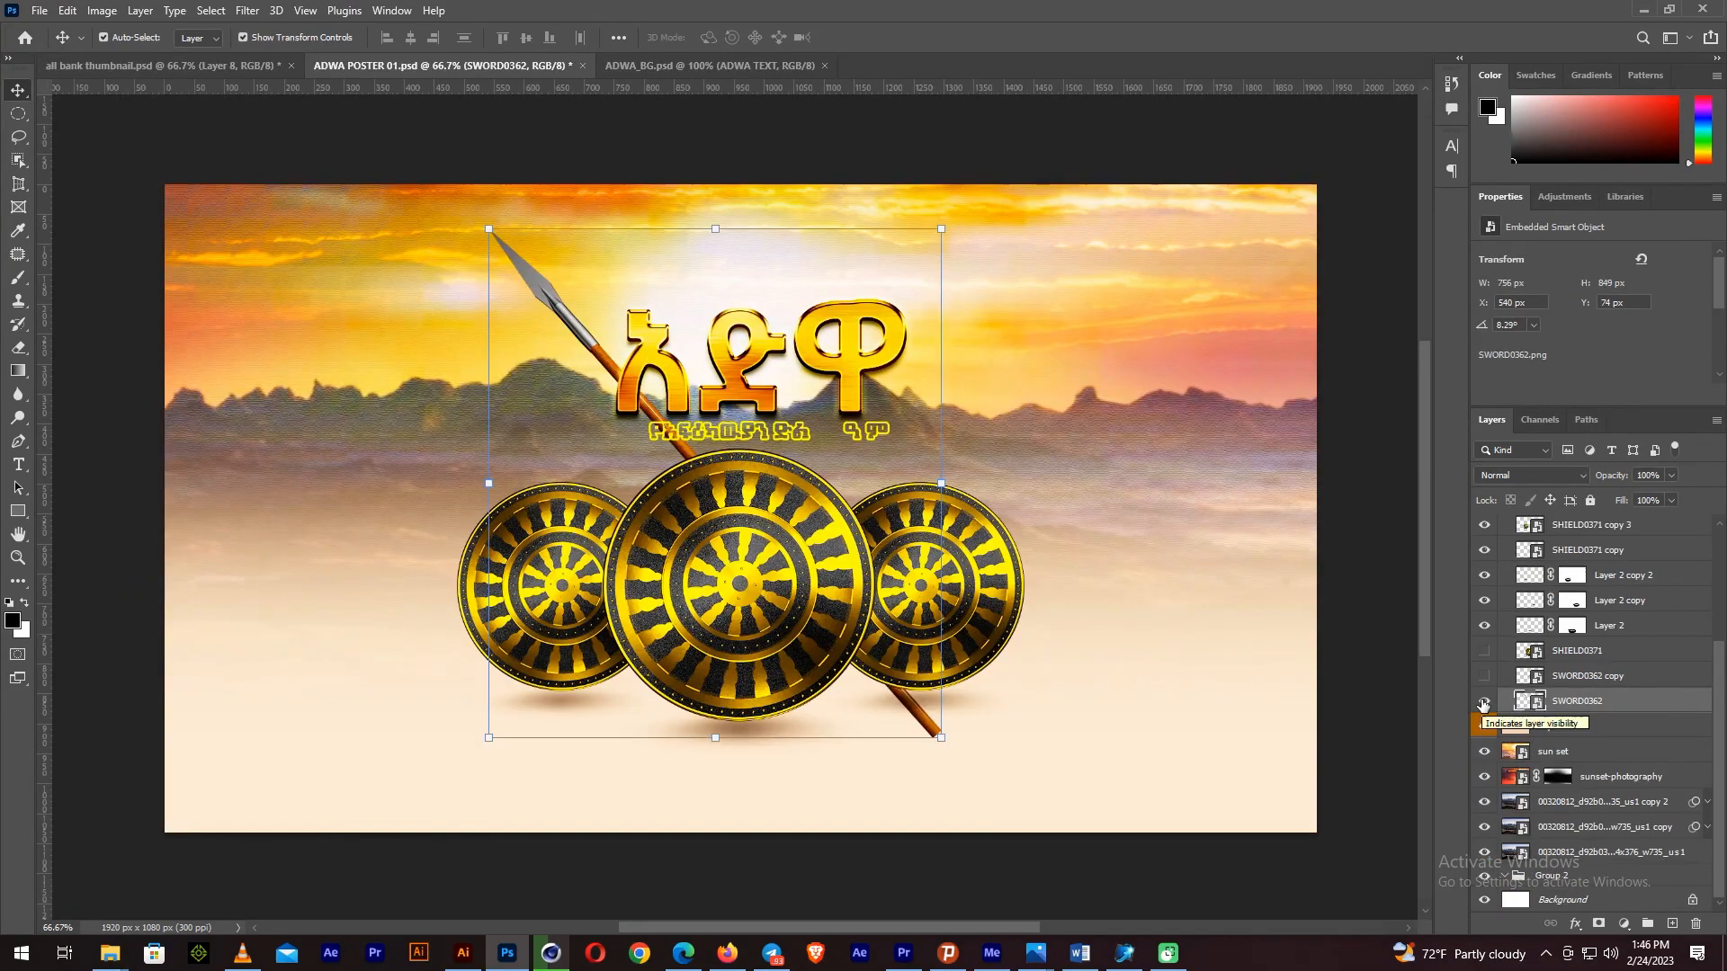
left_click(1484, 701)
left_click(1588, 675, "shift")
left_click_drag(932, 271, 940, 397)
left_click_drag(887, 460, 878, 432)
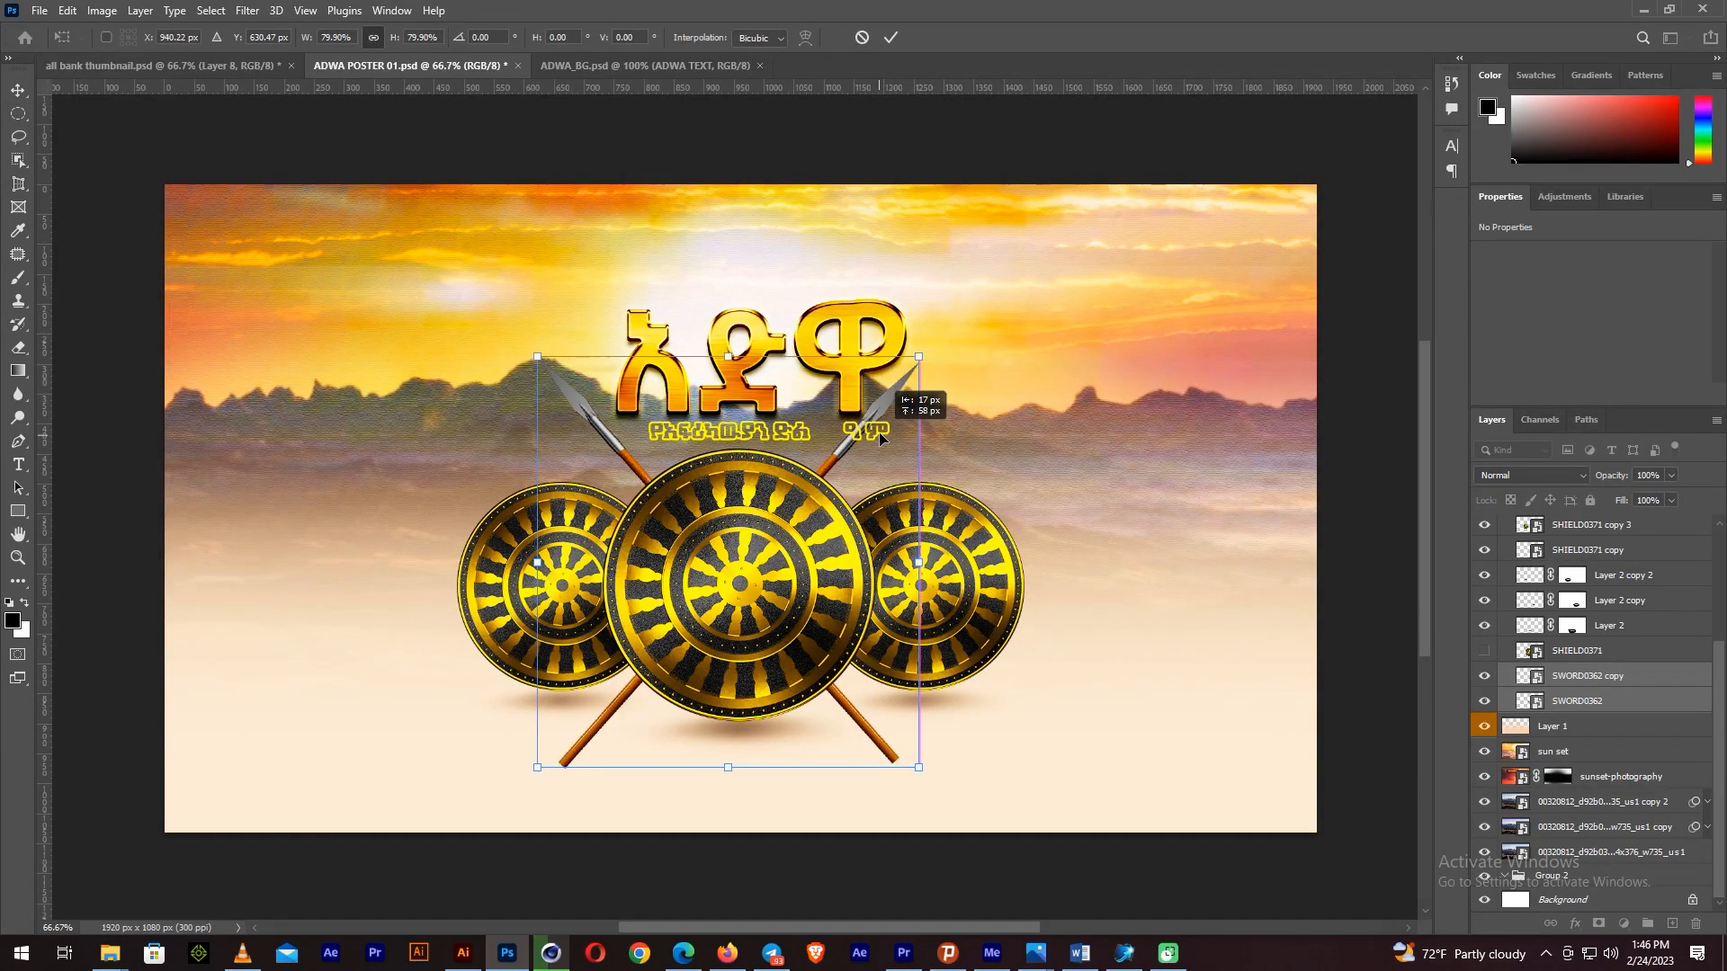
left_click_drag(915, 361, 935, 345)
key("Return")
Move the ADWA TEXT group up about 20 px and left about 50 px
scroll(1559, 587, "up", 3)
left_click(1559, 630)
key("shift+Up")
key("shift+Up")
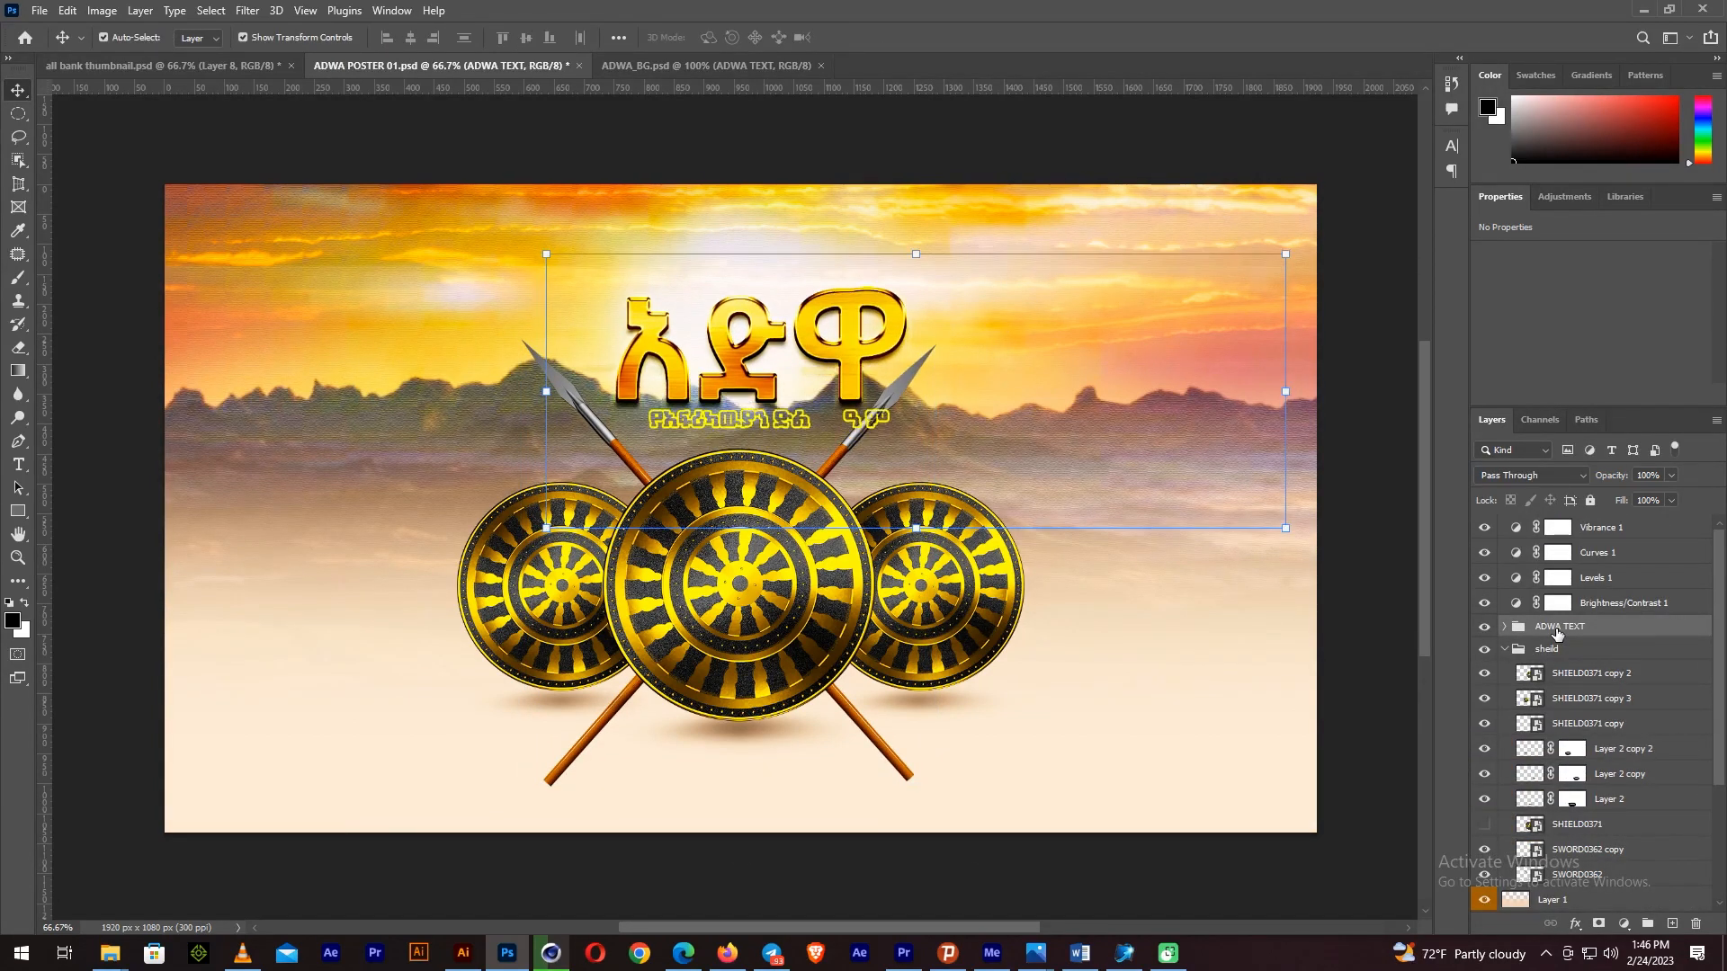
key("shift+Left")
key("shift+Left")
key("shift+Left")
key("shift+Left")
key("shift+Left")
key("shift+Left")
key("shift+Right")
Scale the ADWA TEXT group to about 89.7% and position it between the spear tips, just above the central shield
left_click_drag(1257, 530, 1182, 514)
left_click_drag(793, 361, 819, 395)
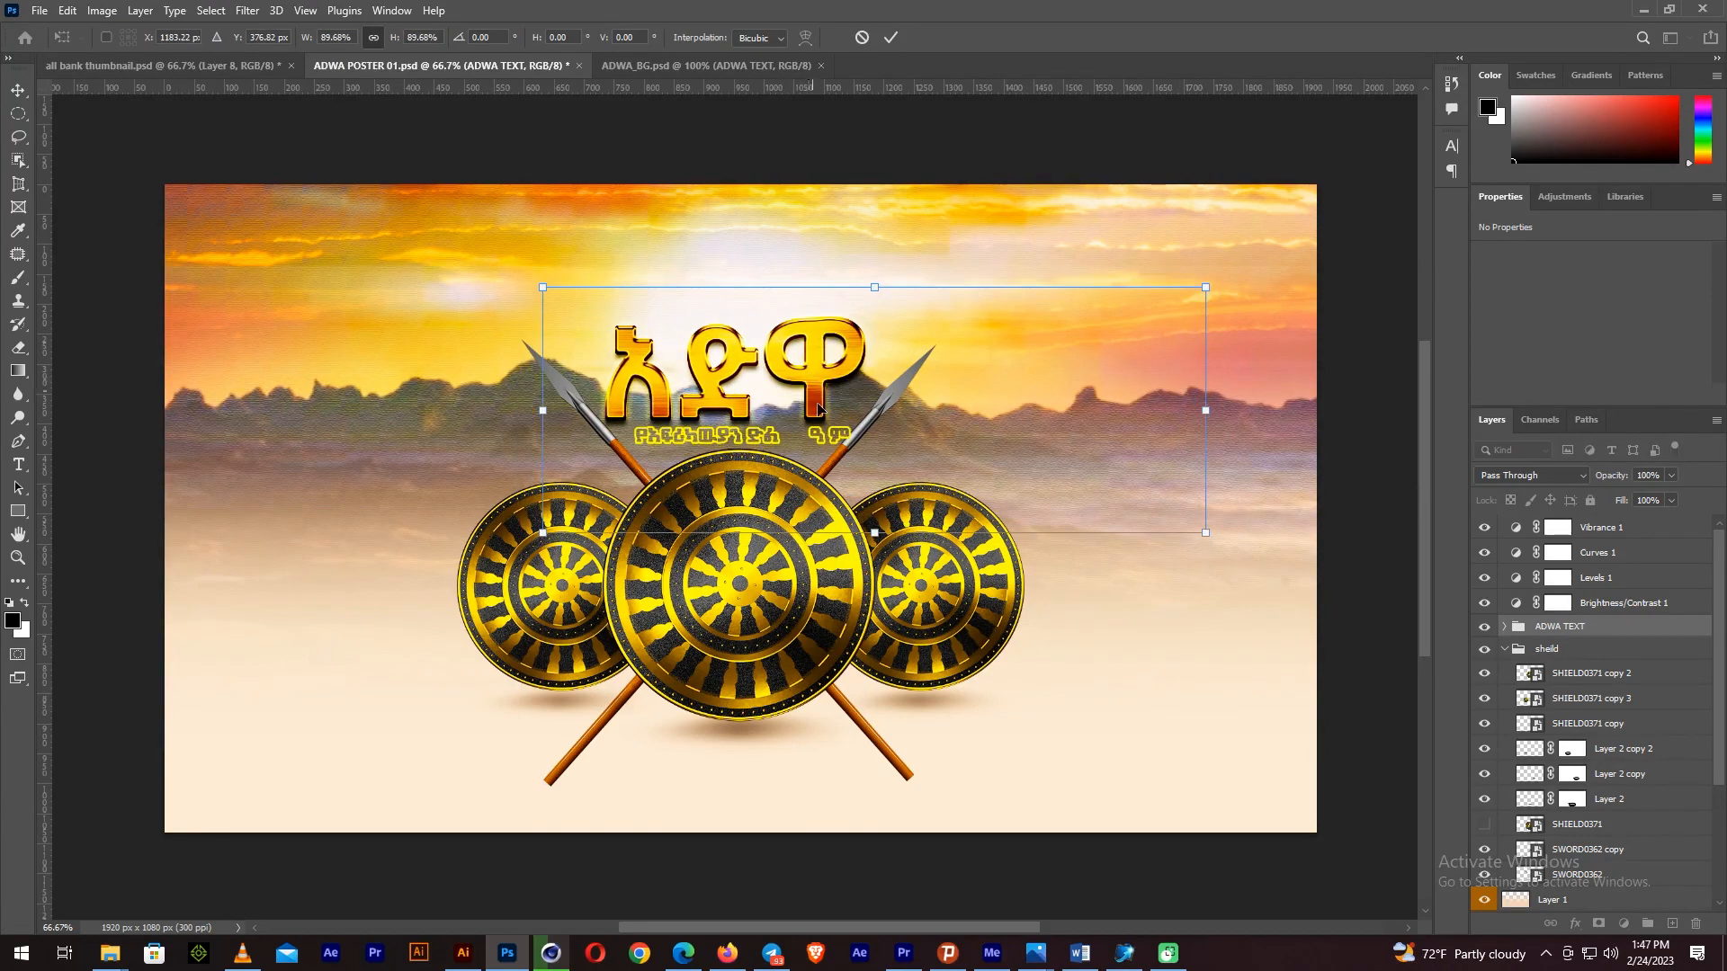
key("Return")
key("Up")
key("Up")
key("Up")
key("Up")
key("Up")
key("Up")
key("Up")
key("Left")
Nudge the subtitle slightly left beneath the gold title, then collapse the ADWA TEXT group
left_click(1504, 627)
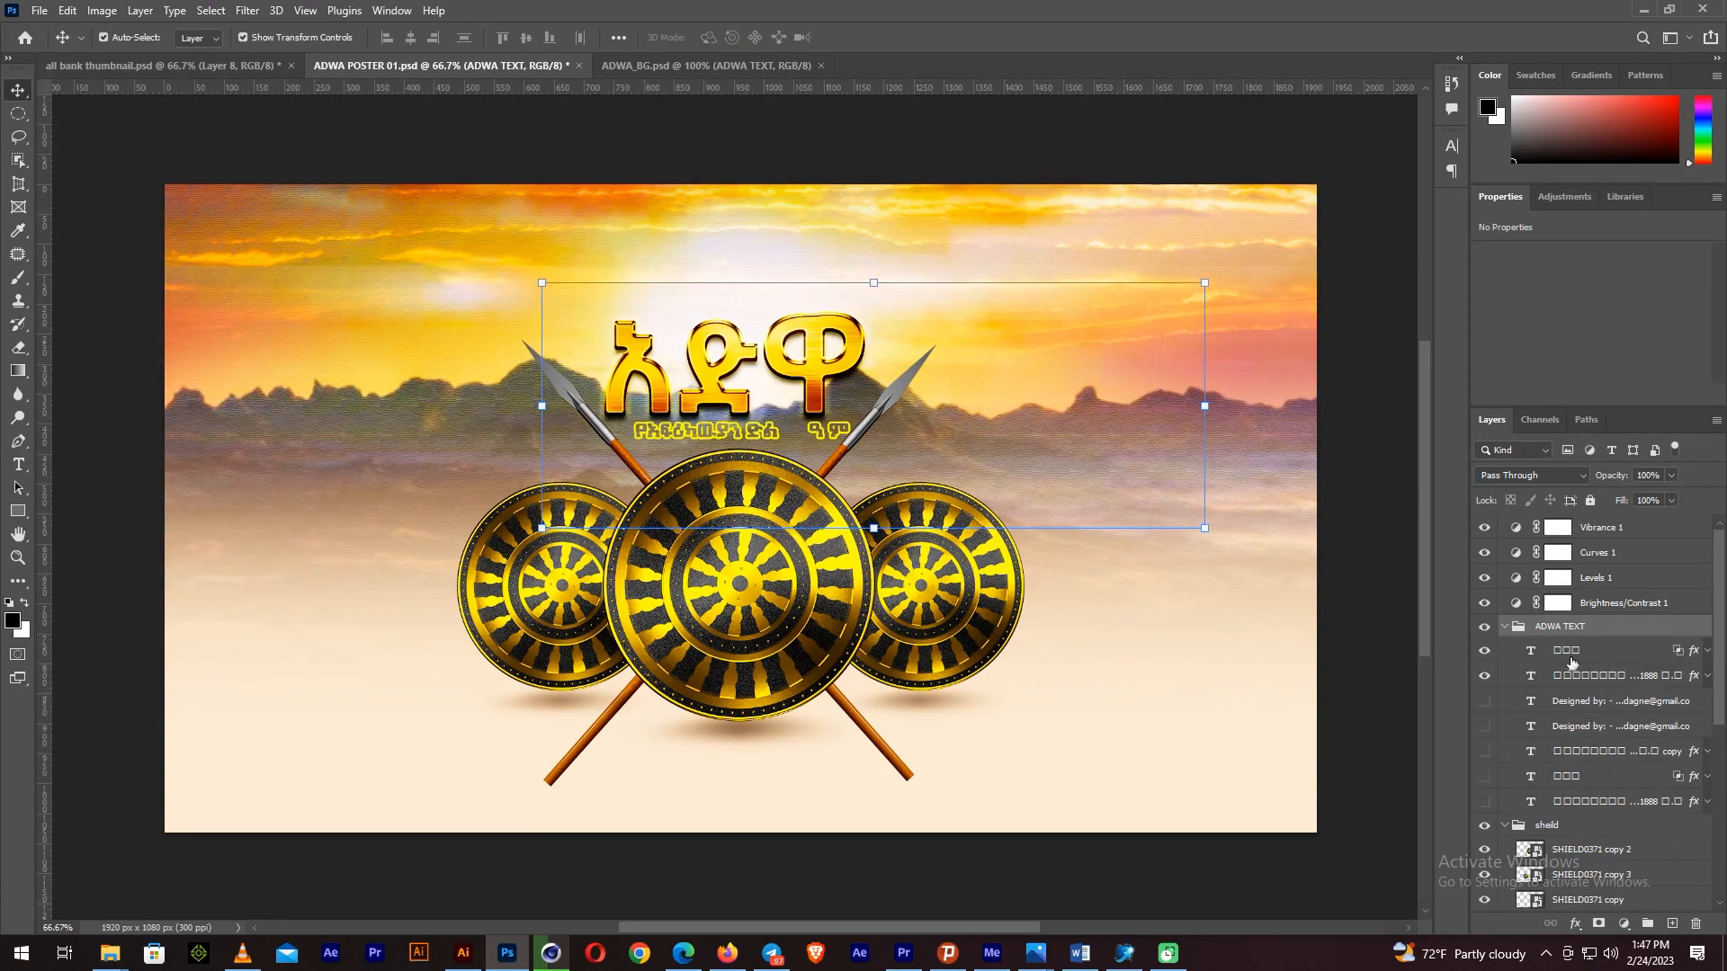
left_click(1587, 676)
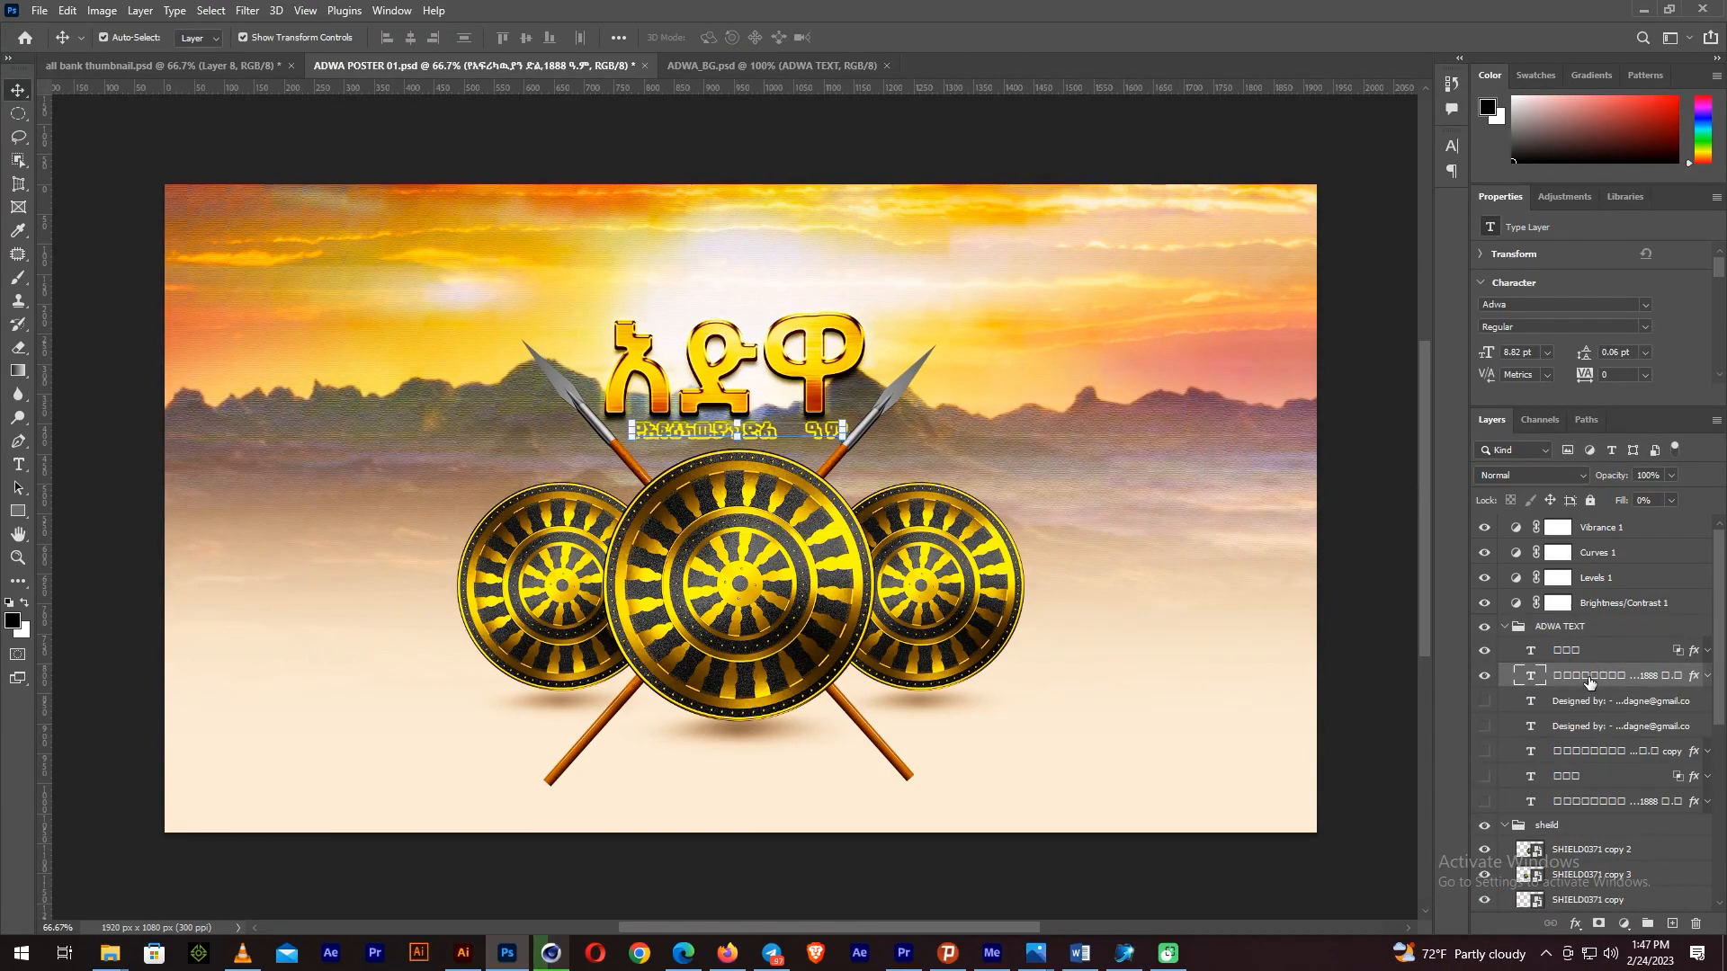
left_click(1538, 627)
left_click(1505, 627)
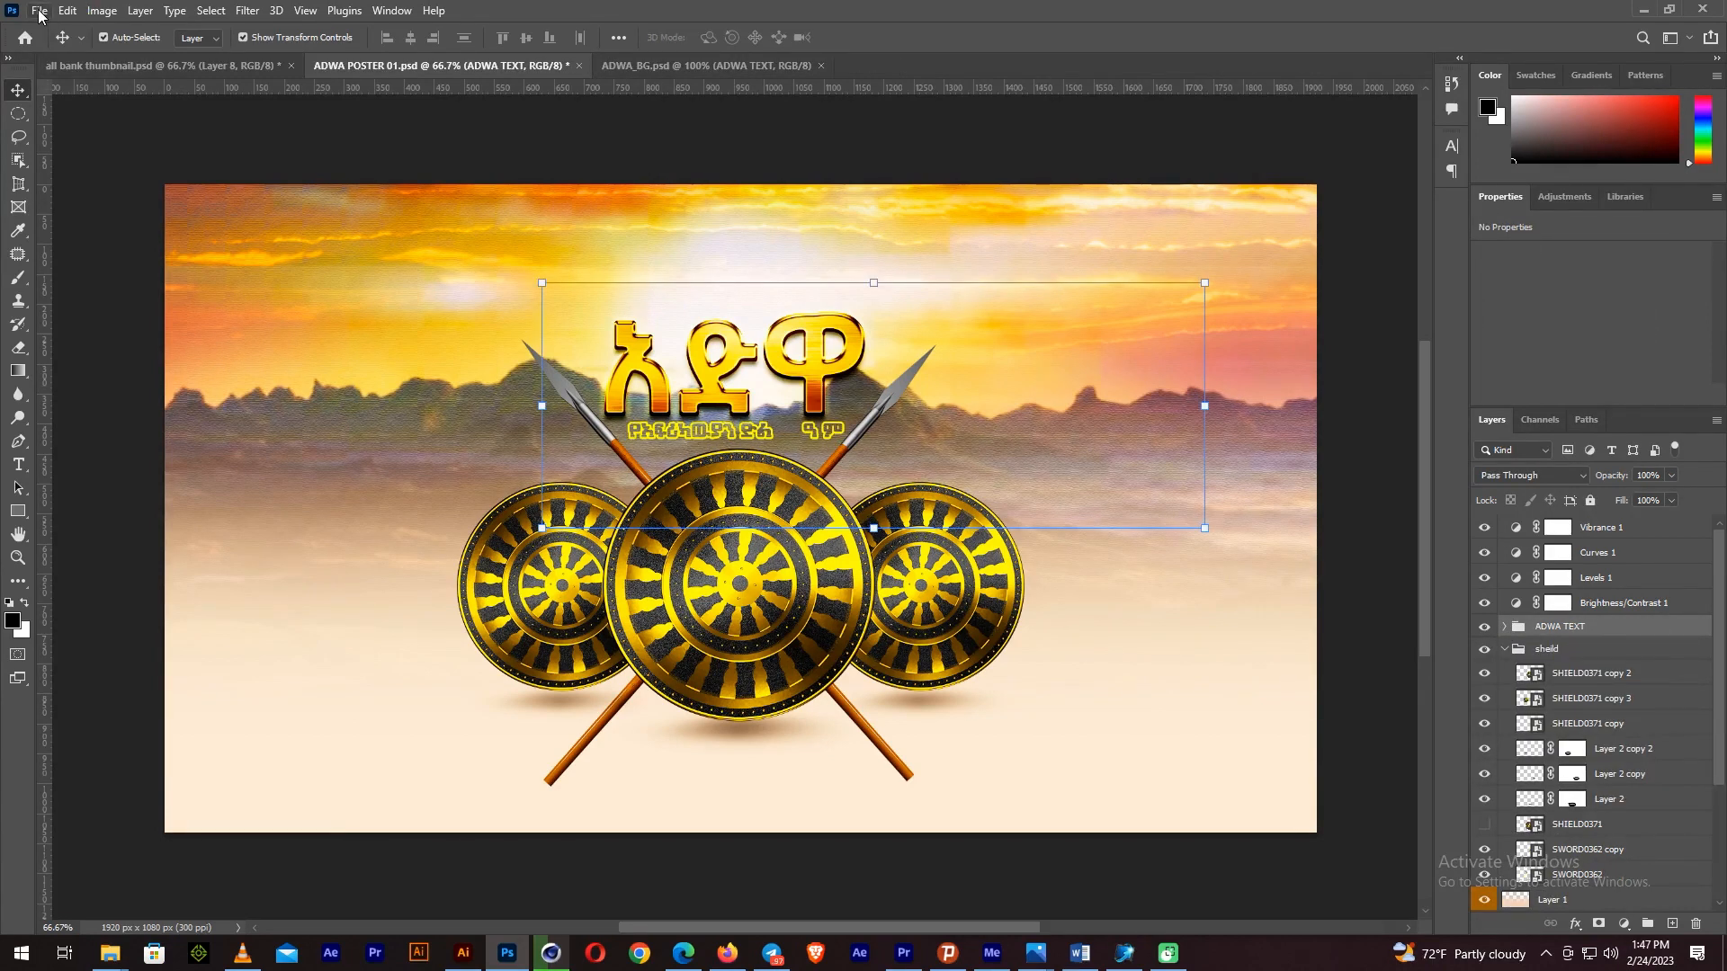